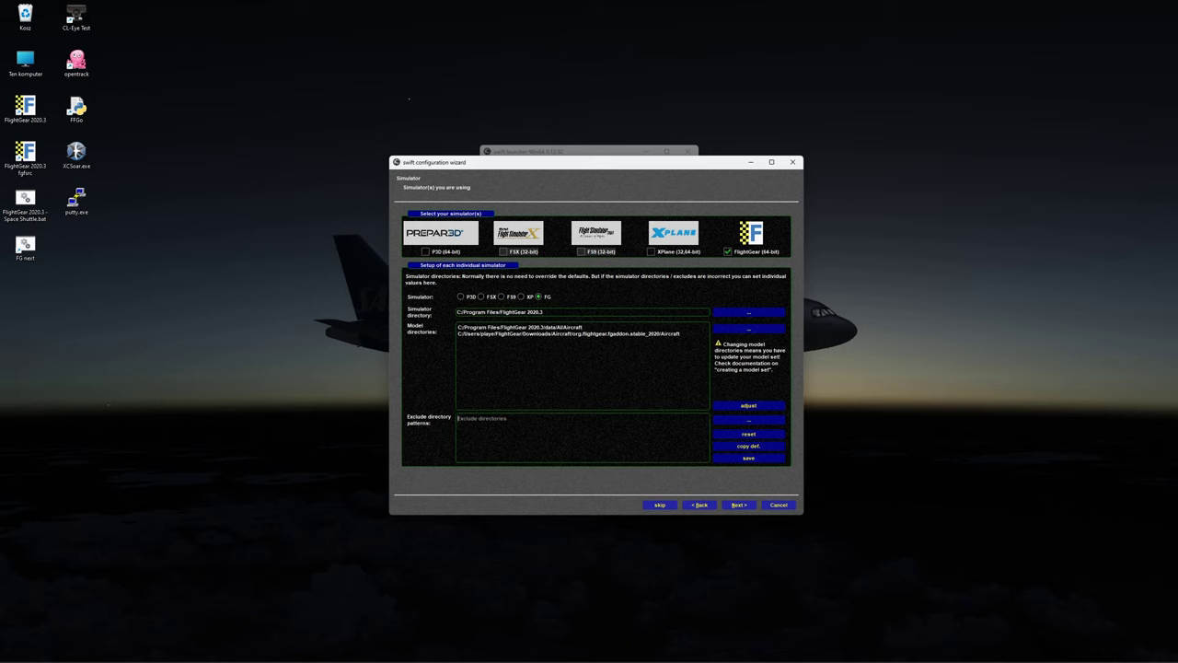
Step: Adjust the FlightGear model directories, save the simulator settings, and proceed to the first model set page
left_click(749, 409)
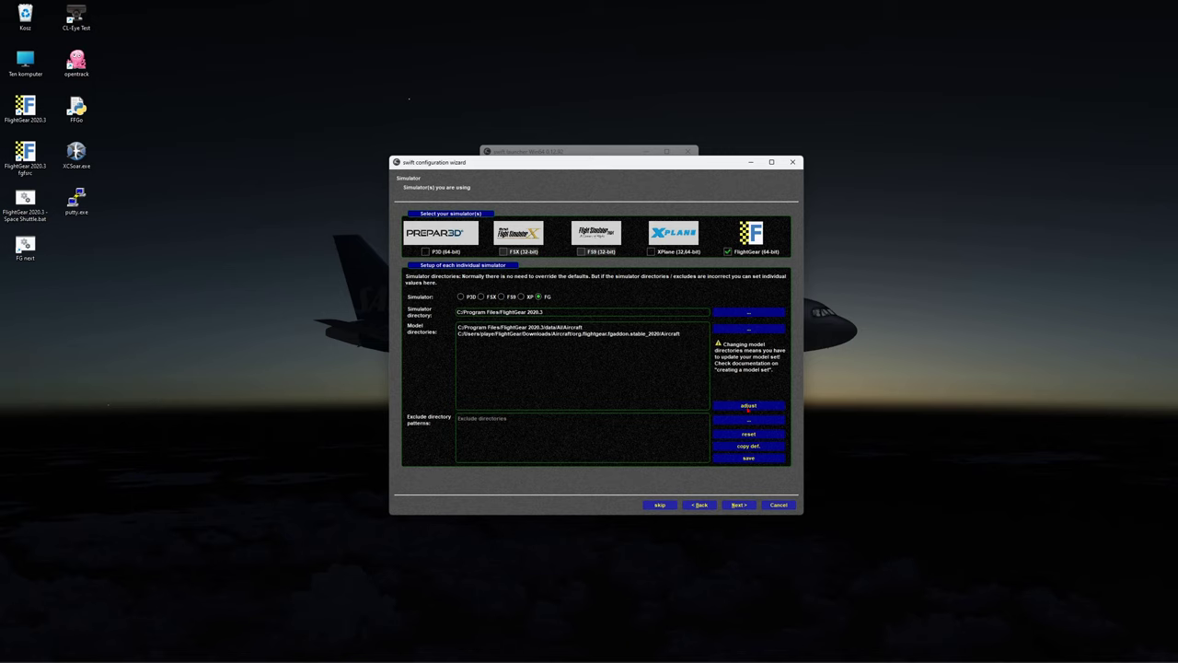
left_click(752, 459)
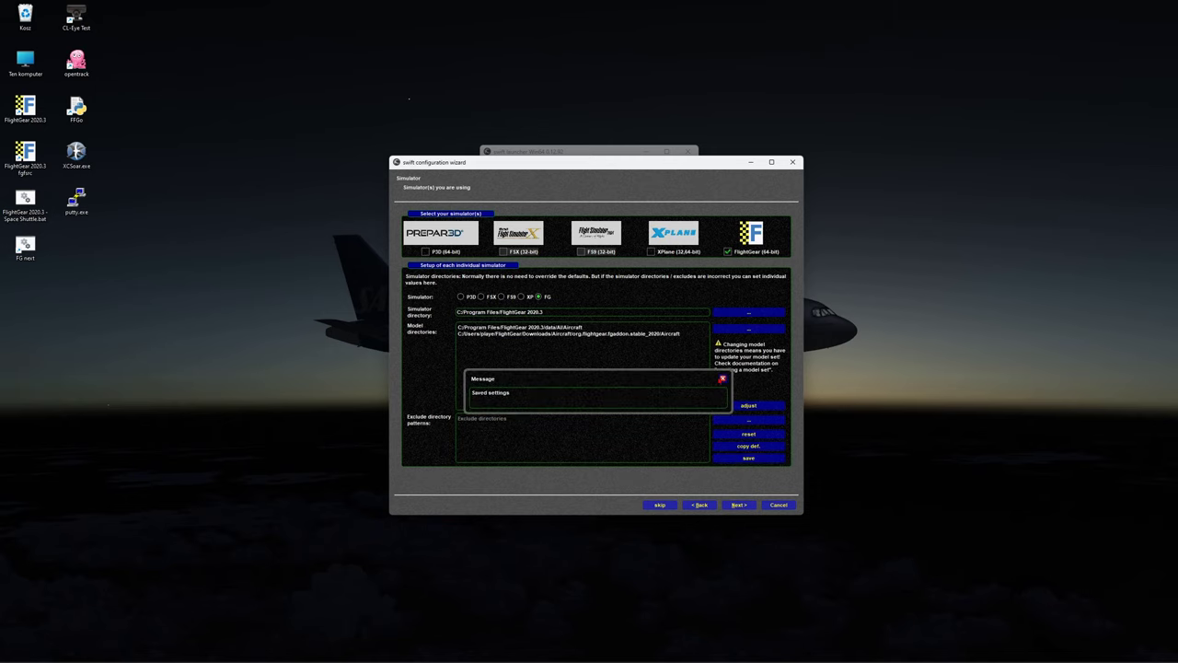
left_click(723, 378)
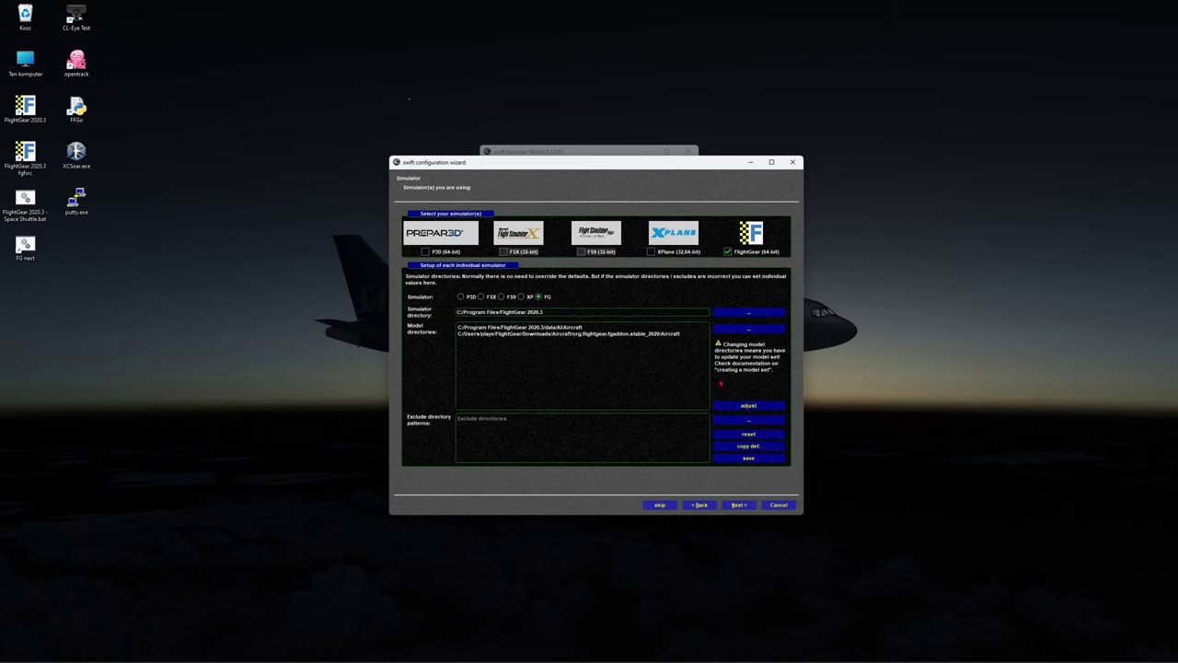
left_click(737, 505)
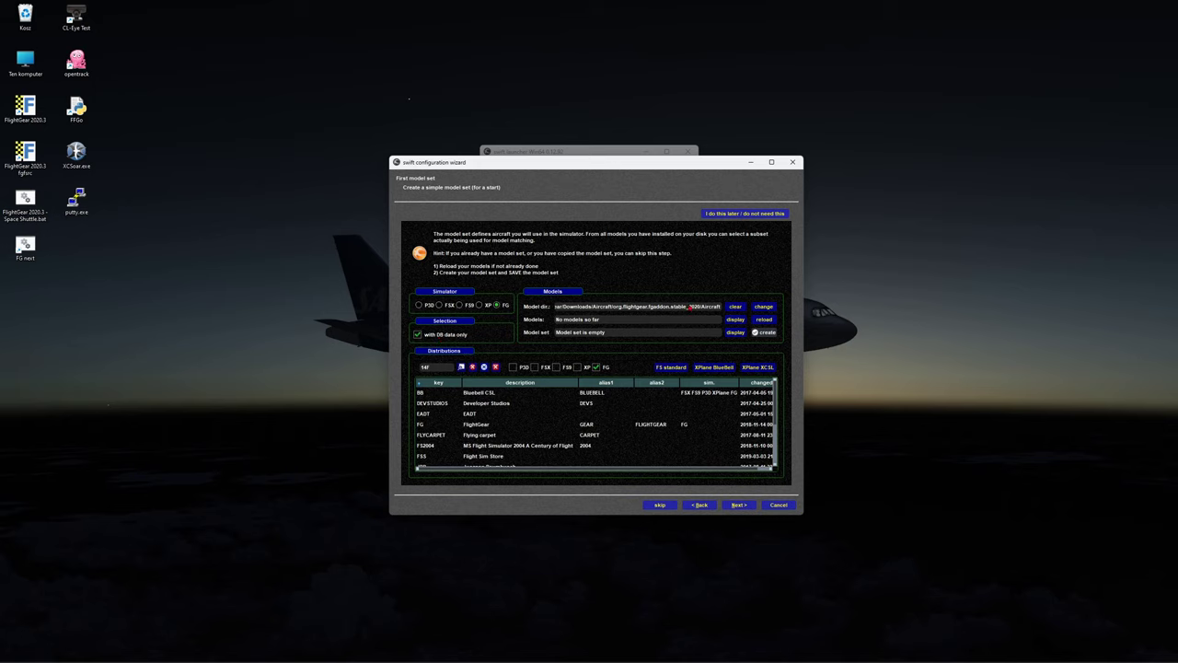
Step: Reload the aircraft models from the current model directories, decline the detailed messages, and dismiss the remaining notices
left_click(764, 306)
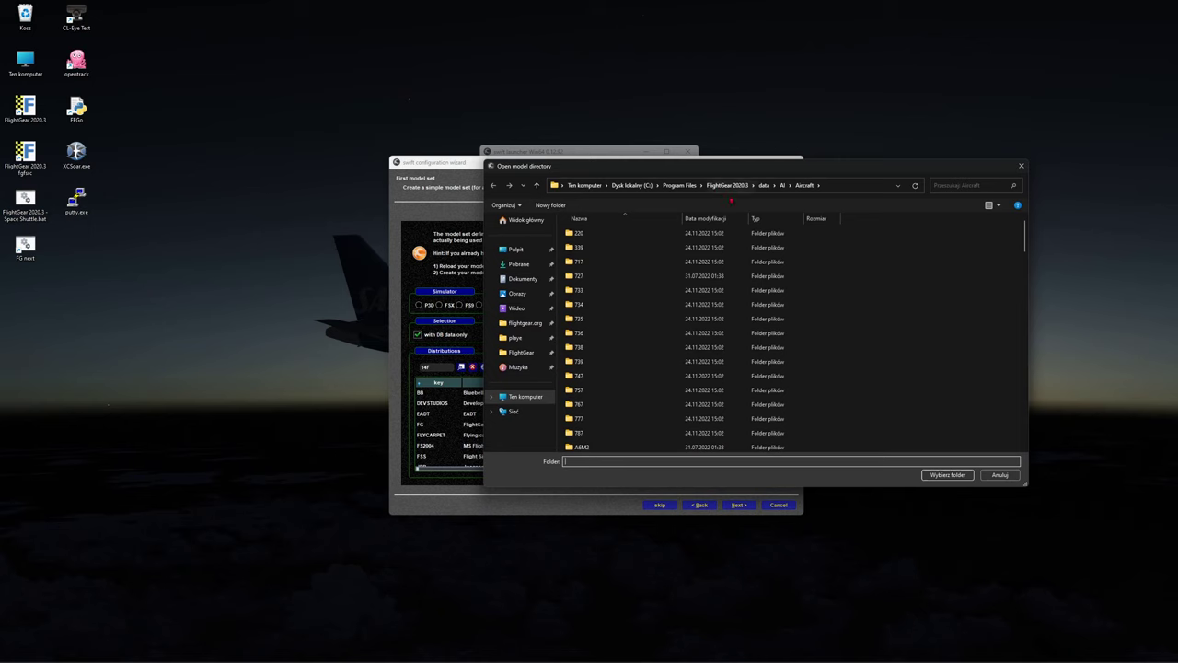
left_click(999, 474)
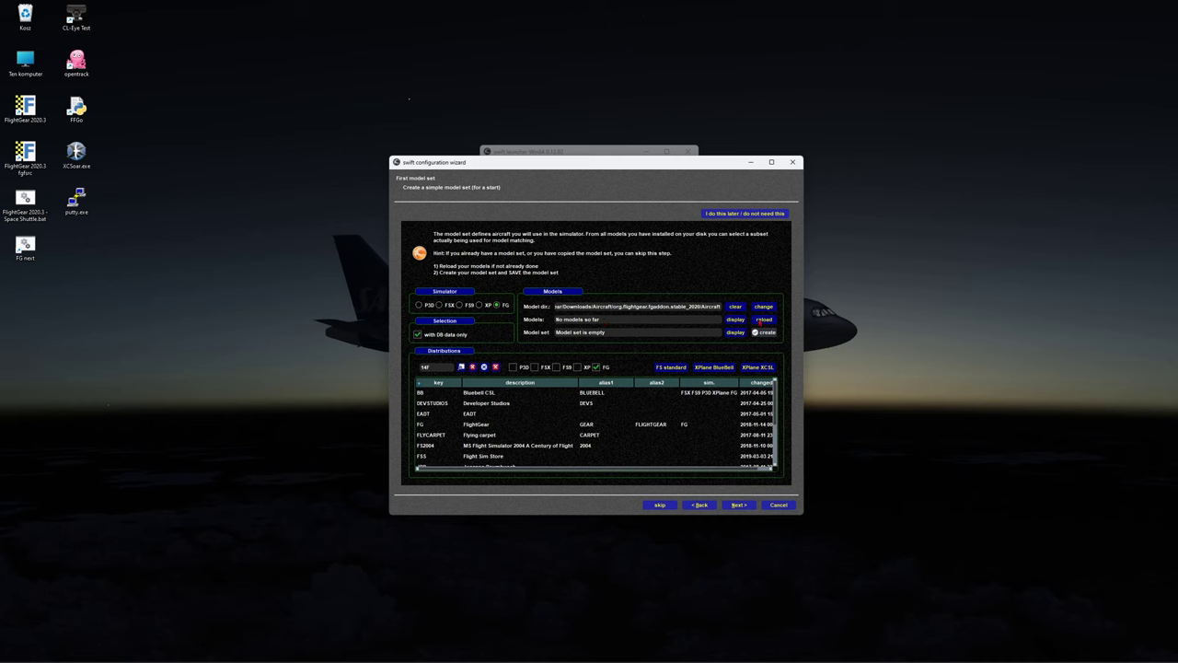
left_click(764, 320)
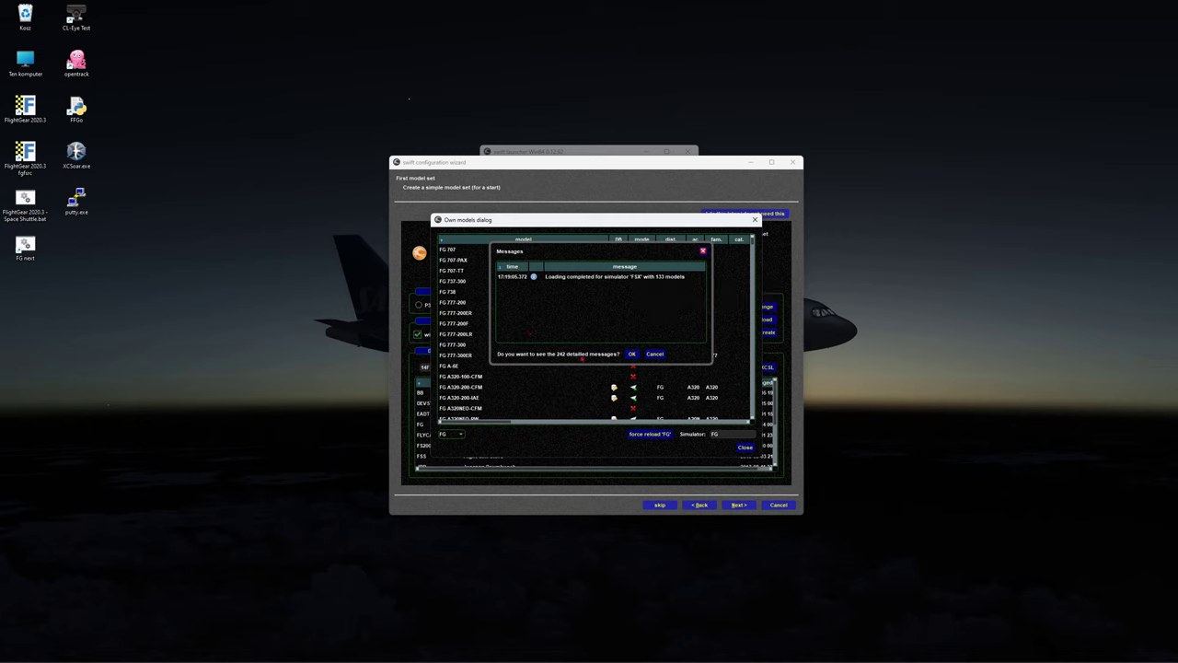
left_click(654, 355)
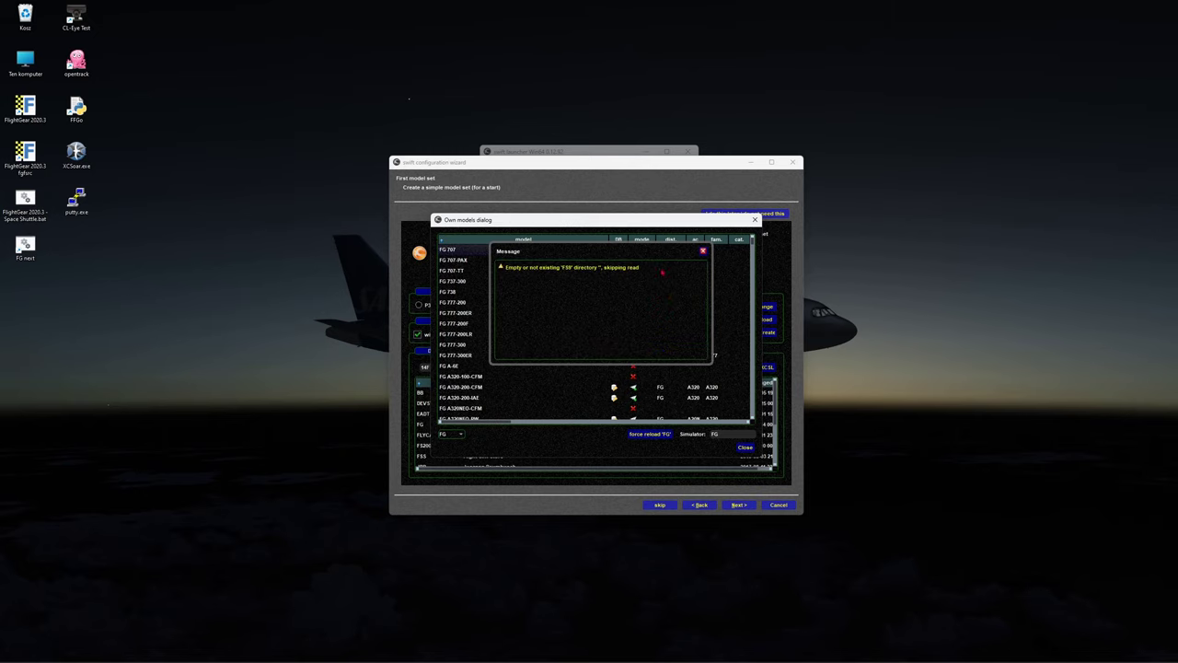
left_click(702, 250)
left_click(703, 250)
left_click(703, 251)
left_click(703, 251)
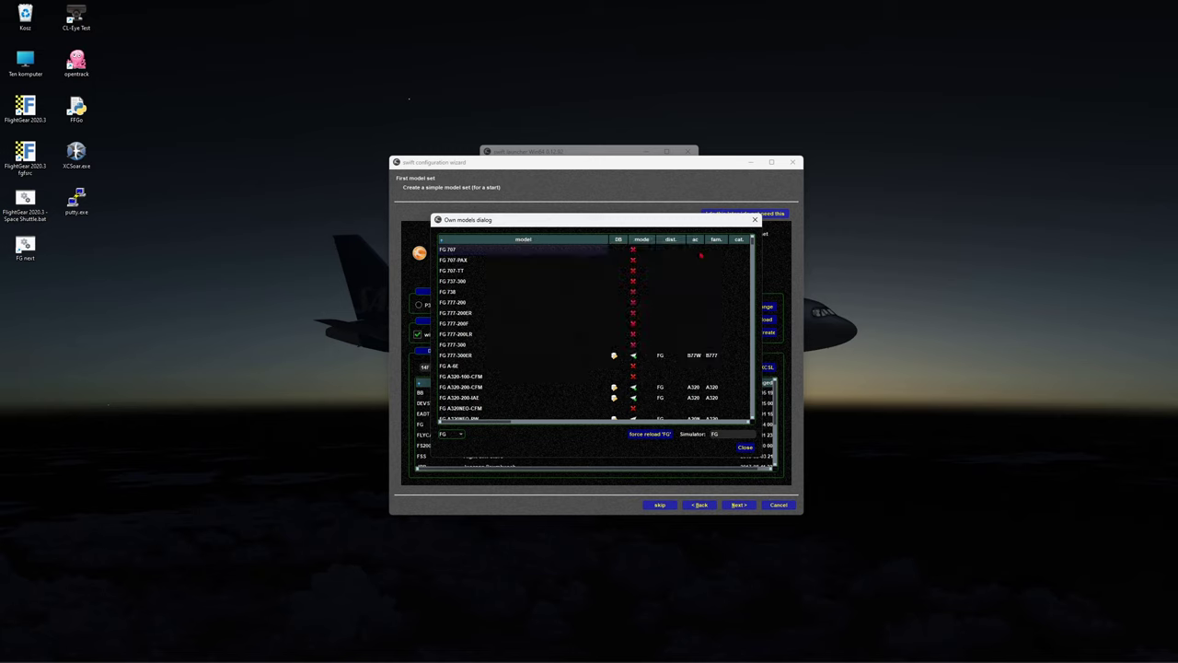
Step: Skim the loaded FlightGear models and widen the models dialog to show the livery and description columns
scroll(752, 414, "down", 15)
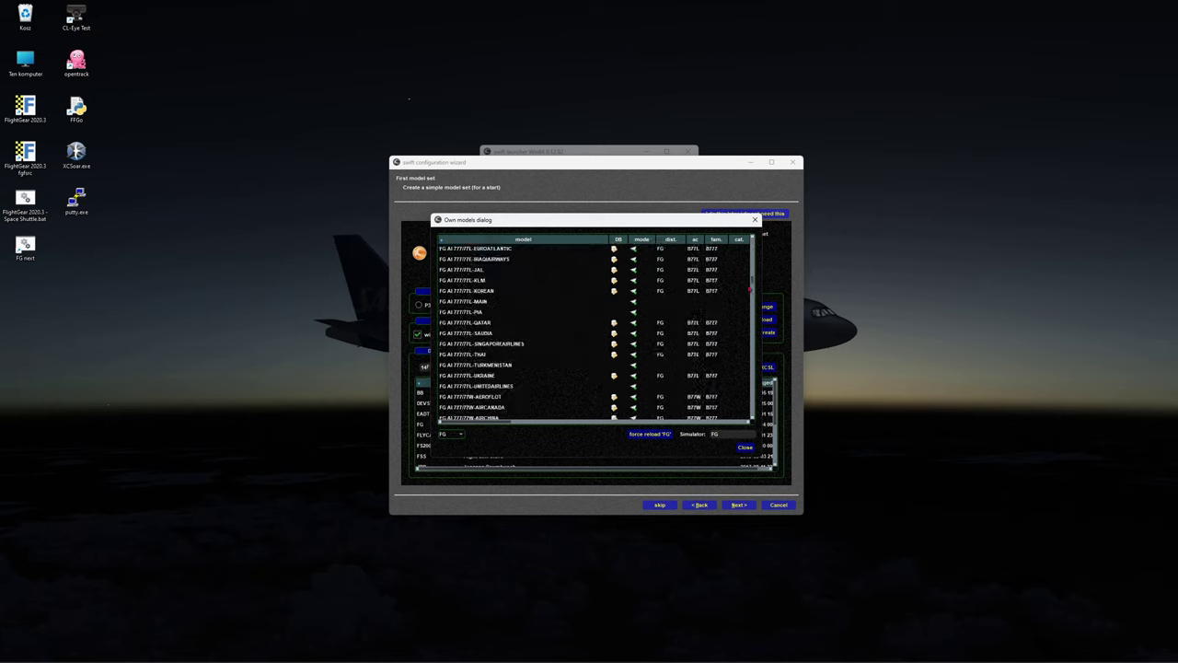
scroll(752, 414, "up", 15)
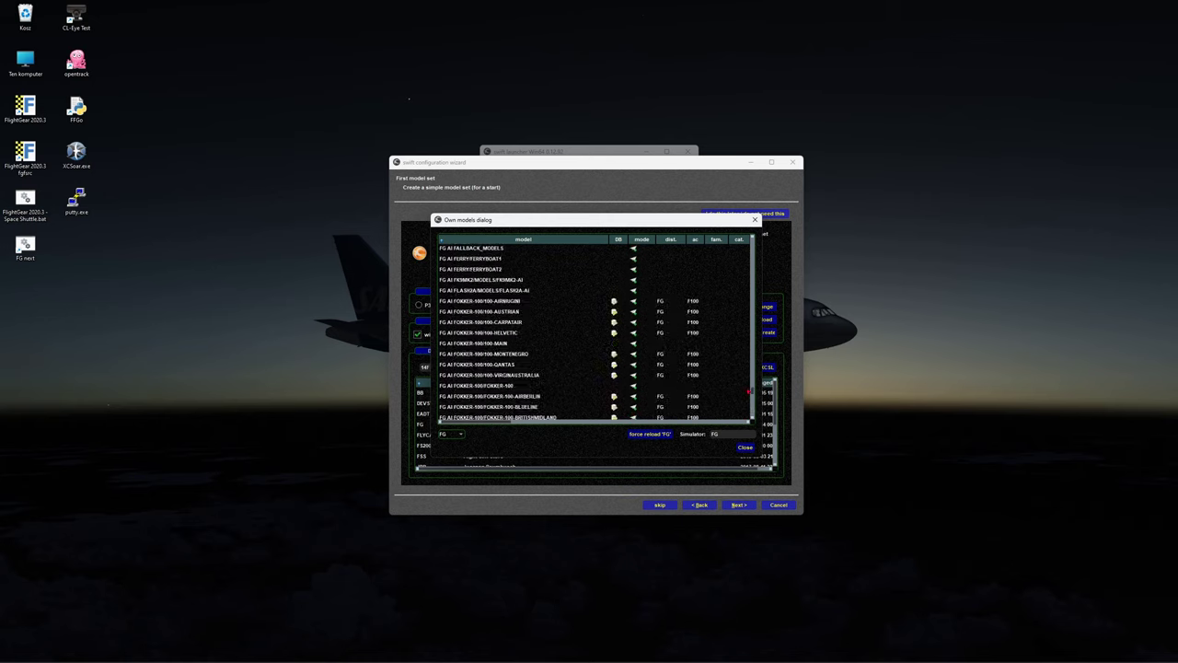
left_click(653, 249)
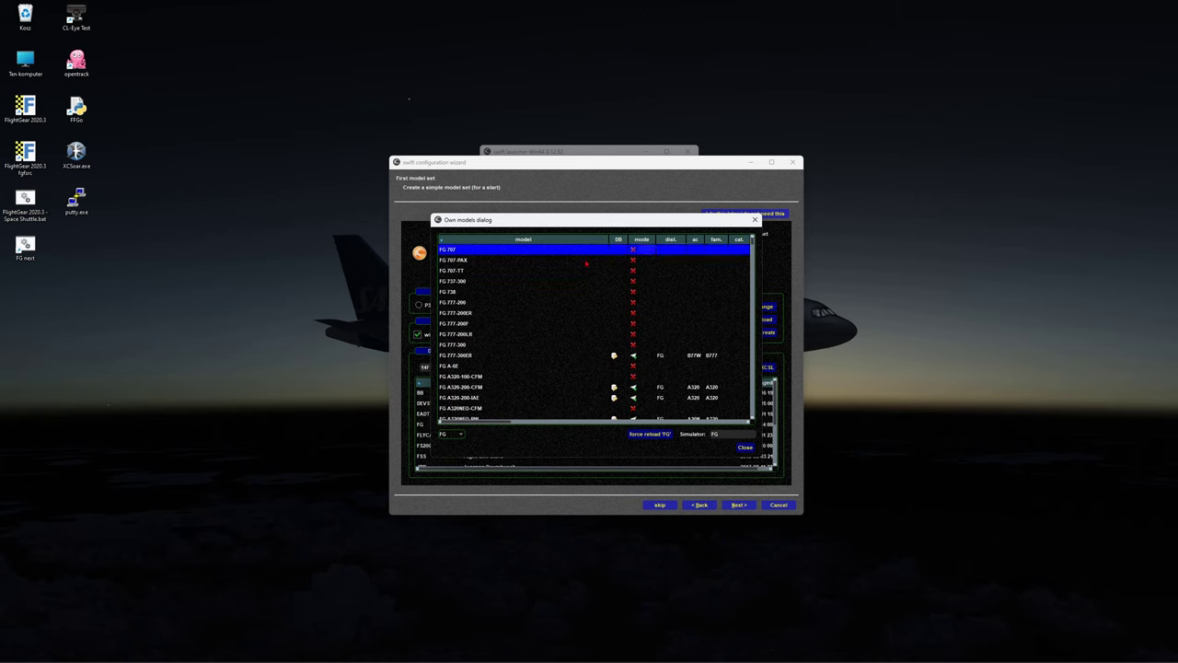
left_click(488, 264)
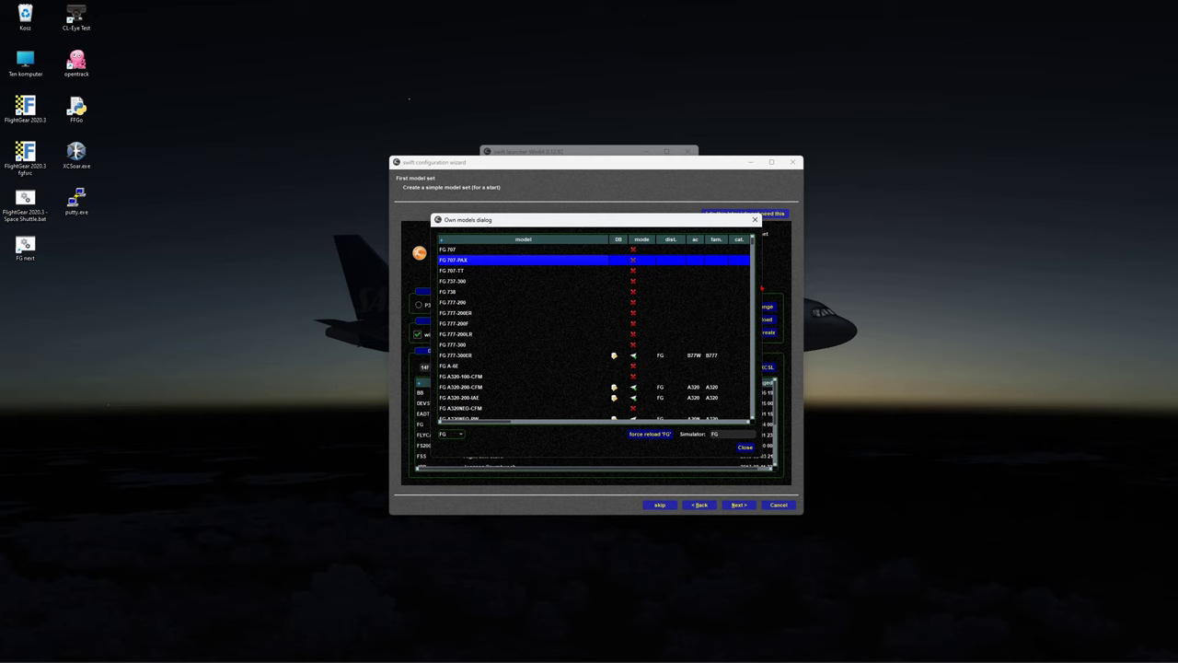
left_click_drag(761, 288, 999, 274)
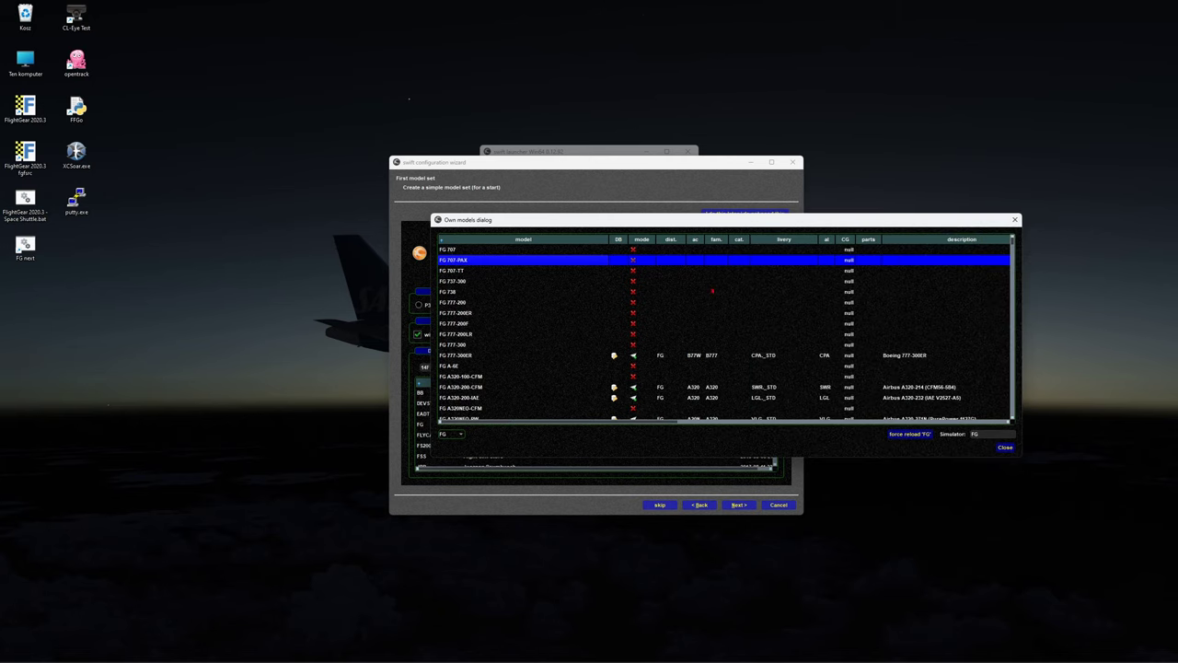
Step: Examine the database, mode, aircraft and livery entries of the installed and AI models, and close the models dialog
left_click(464, 270)
left_click(464, 281)
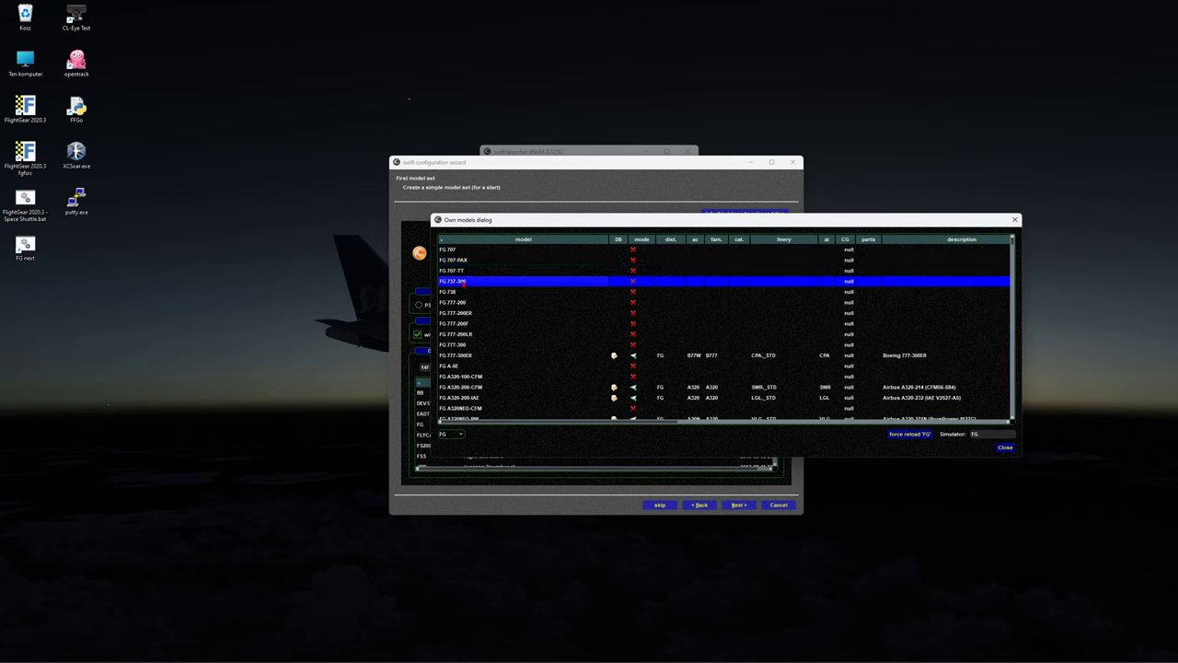
scroll(451, 272, "down", 2)
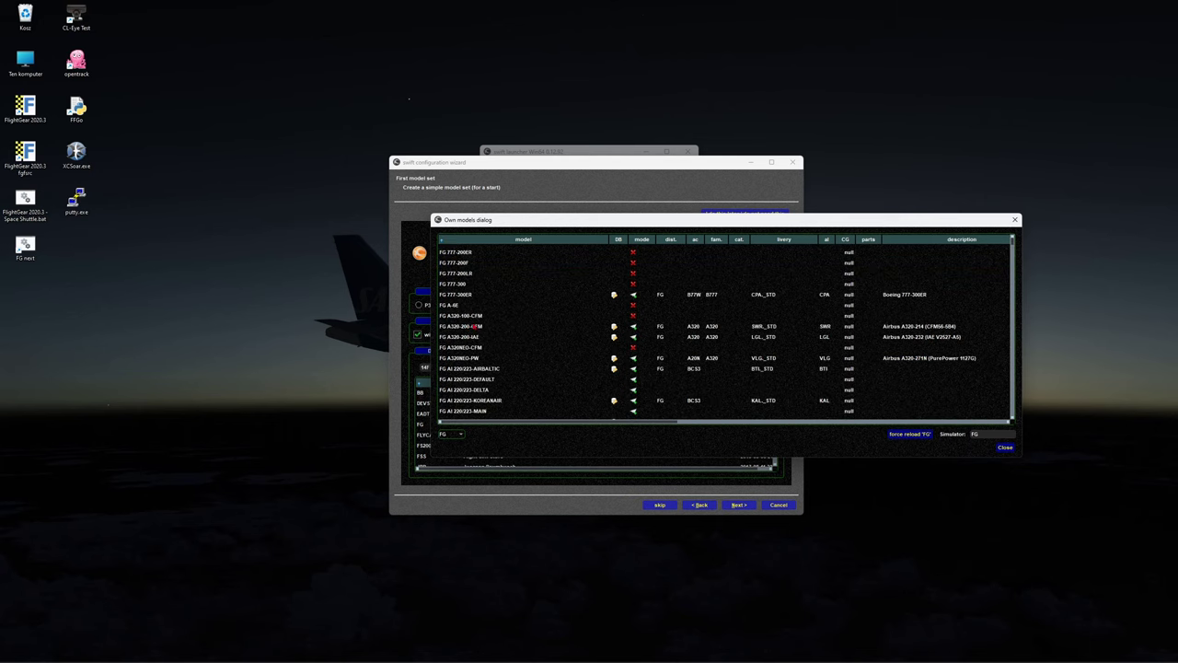
scroll(466, 309, "down", 5)
left_click(474, 310)
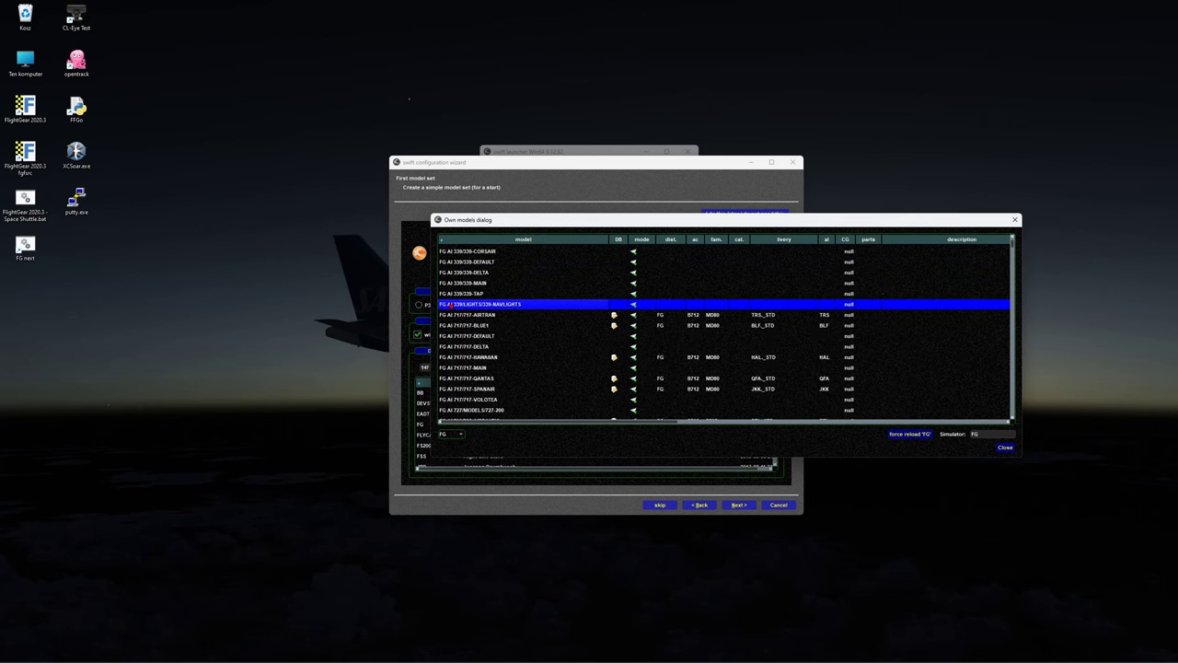
left_click(479, 395)
left_click(456, 291)
left_click(453, 278)
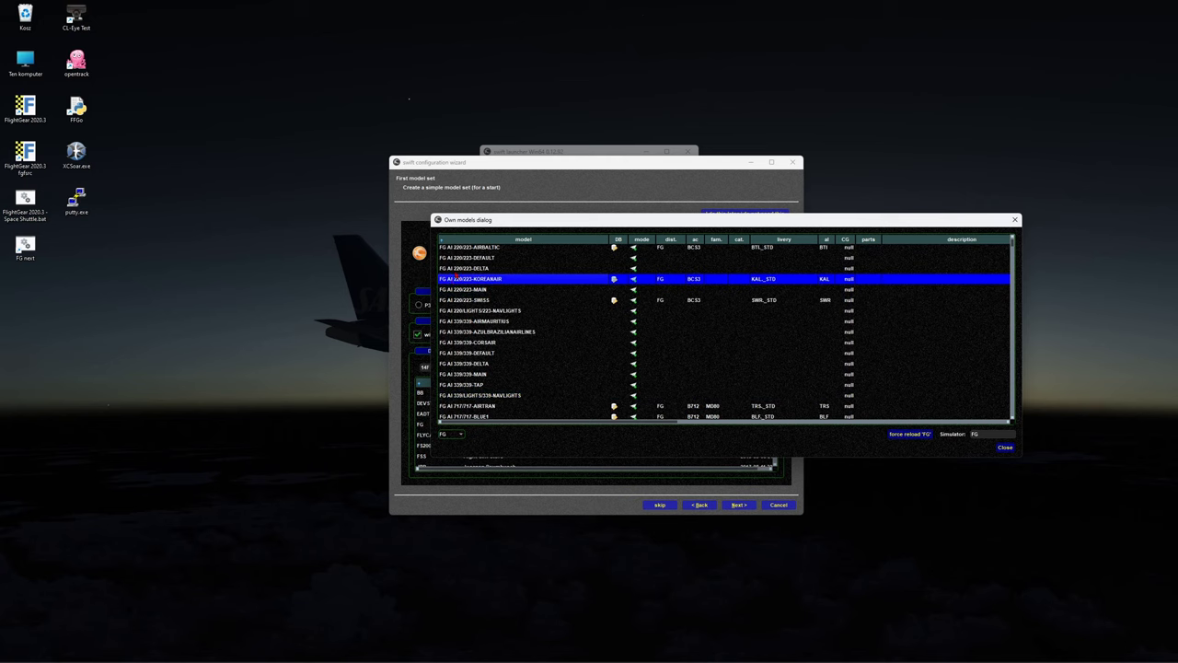
left_click(452, 268)
scroll(454, 303, "up", 4)
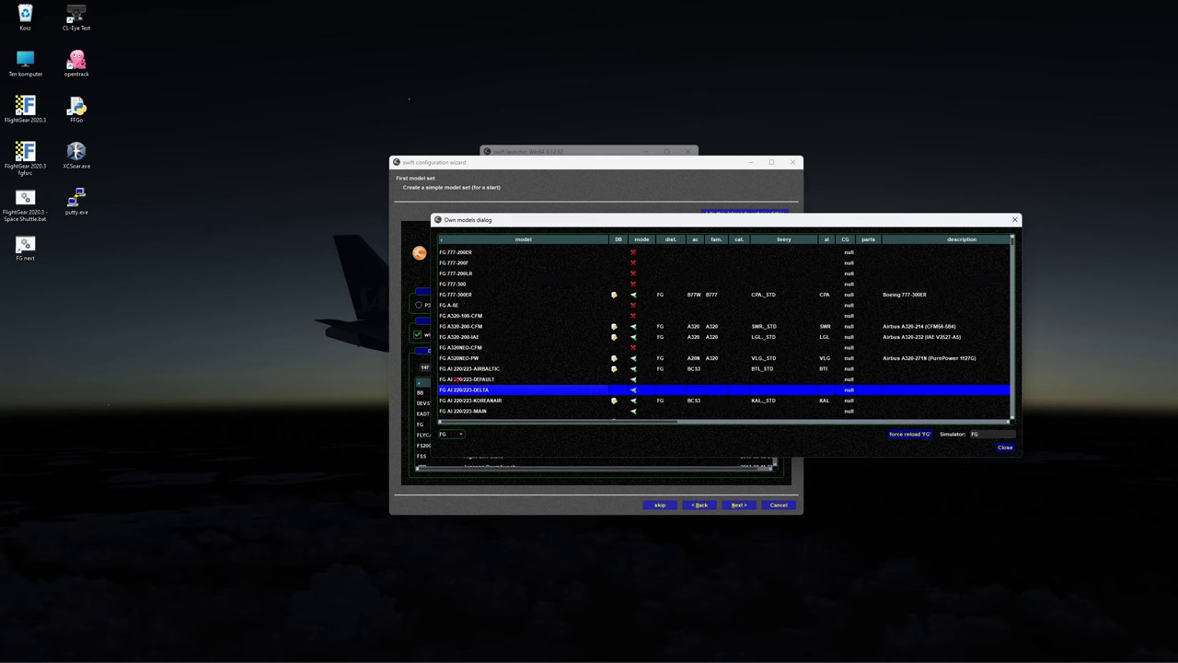
left_click(456, 378)
left_click(455, 368)
scroll(455, 359, "down", 5)
left_click(454, 333)
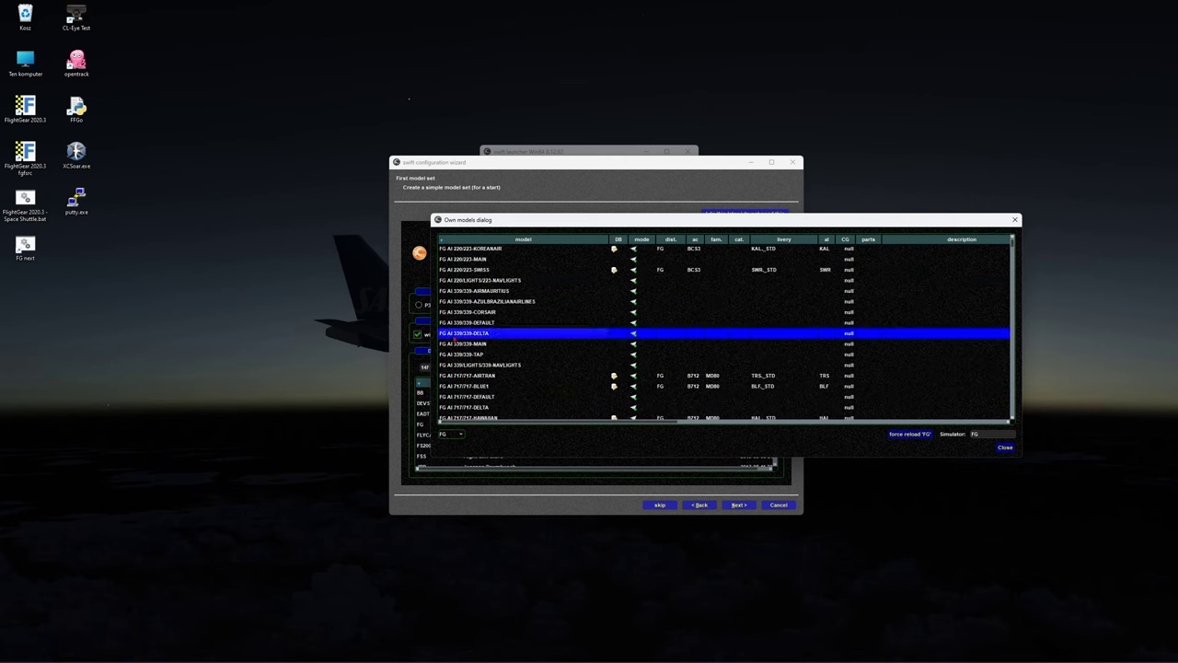
scroll(454, 338, "down", 15)
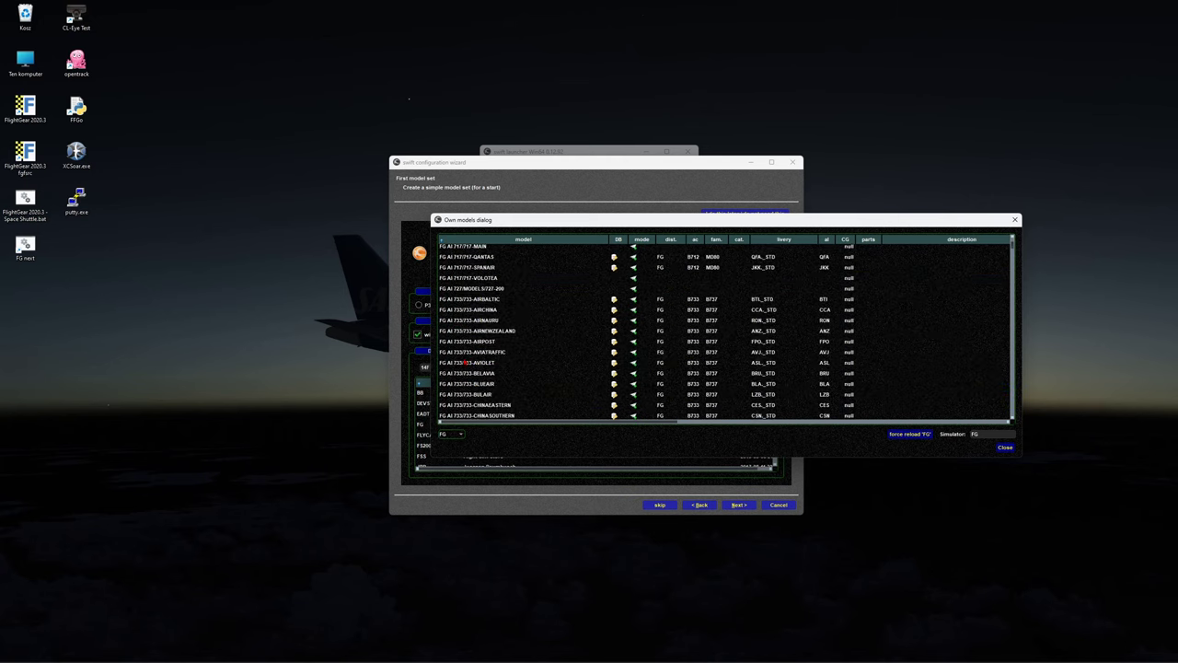
left_click(1005, 448)
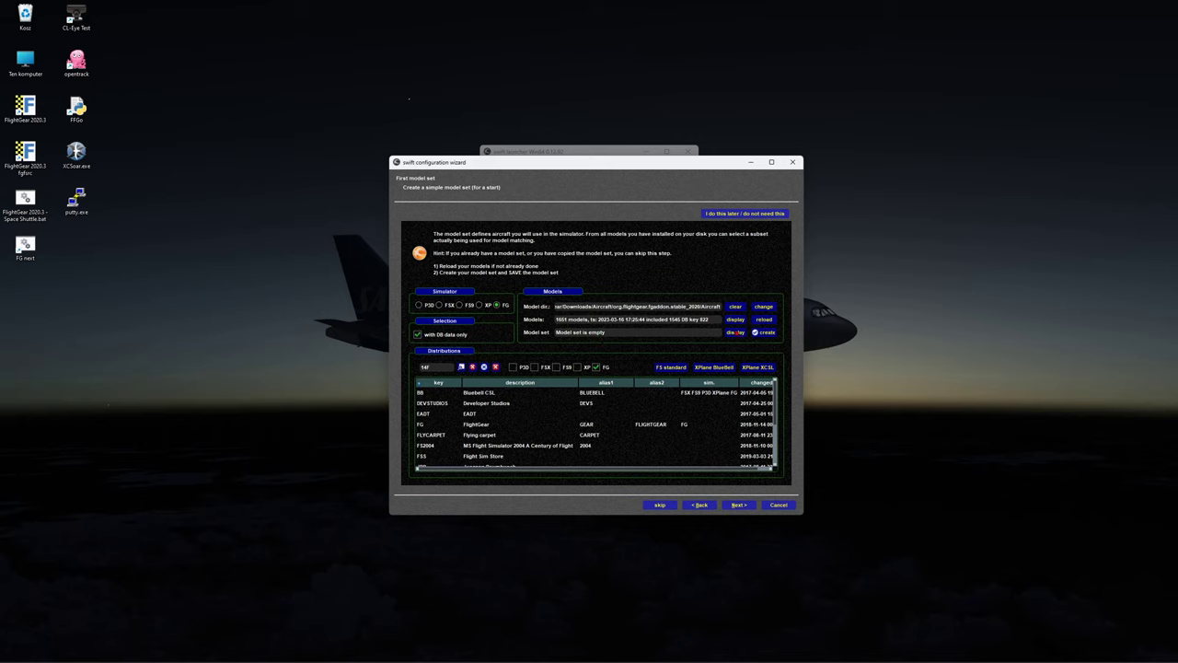
Step: Create the FG model set from all models with DB data, and enlarge and reposition the model set dialog
left_click(765, 333)
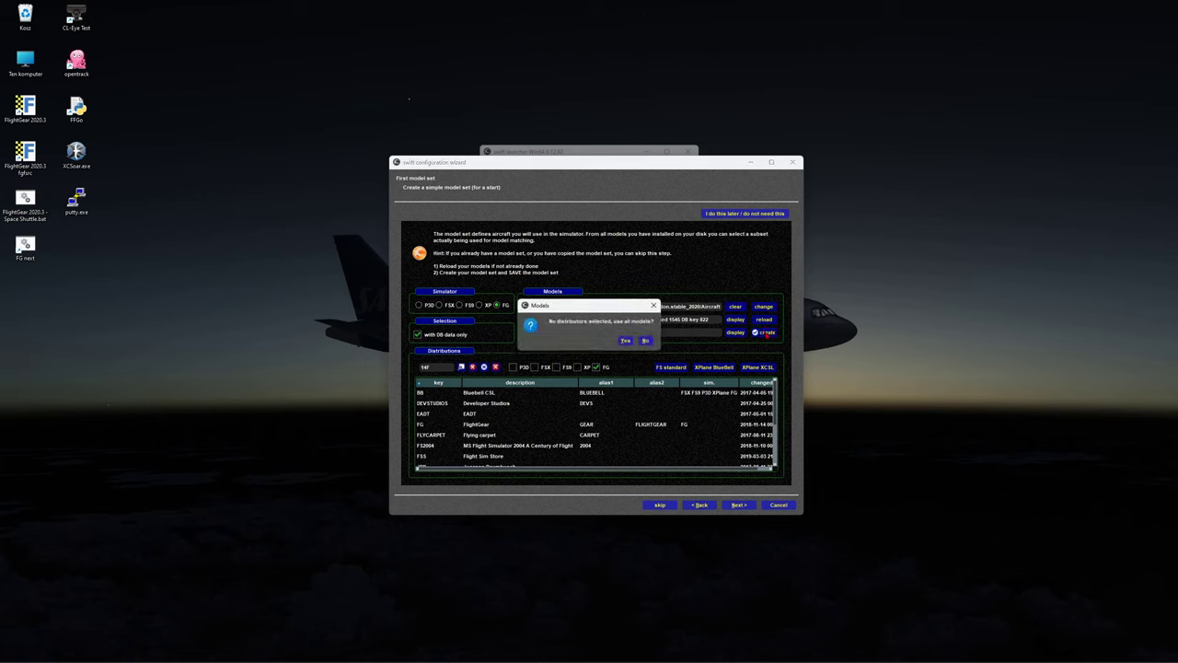
left_click(625, 340)
left_click_drag(620, 226, 519, 184)
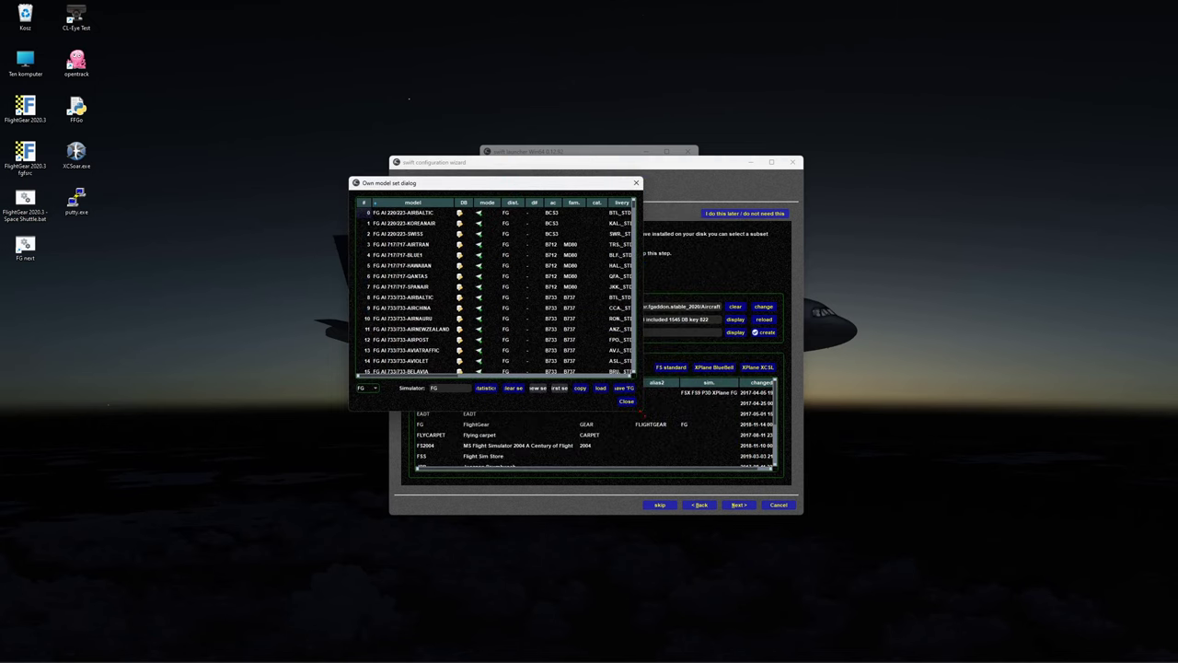
left_click_drag(642, 412, 1024, 598)
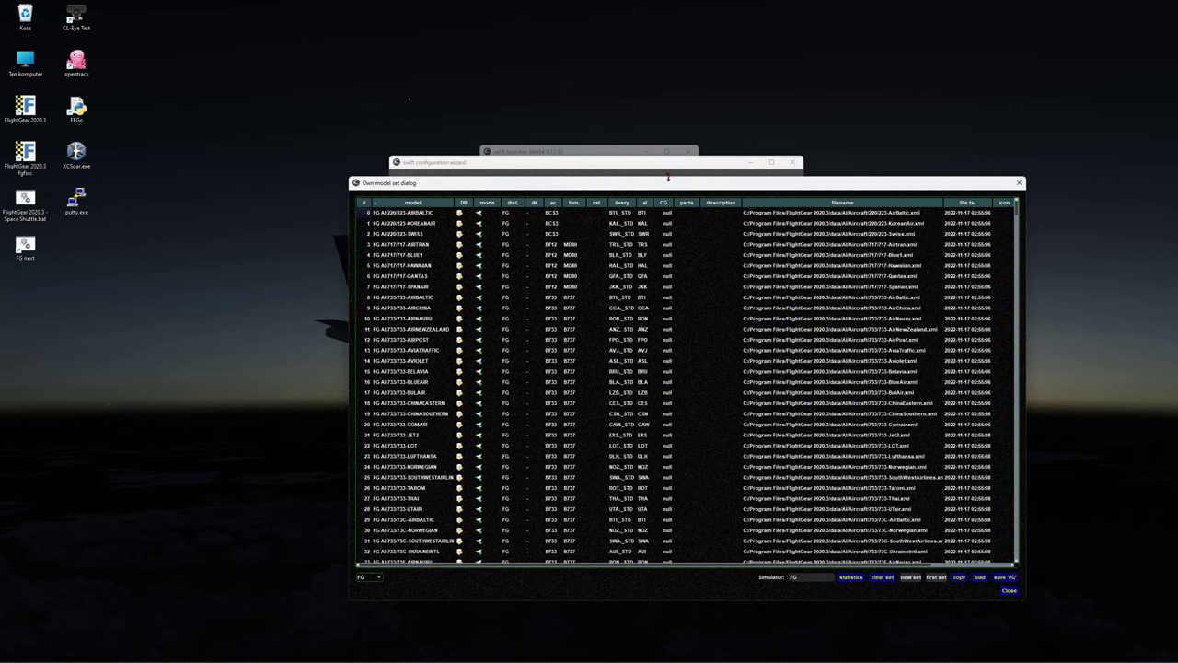
left_click_drag(668, 177, 561, 102)
Step: Review the model set from start to end, including the FG 777-300ER entry and its file path
scroll(539, 233, "down", 17)
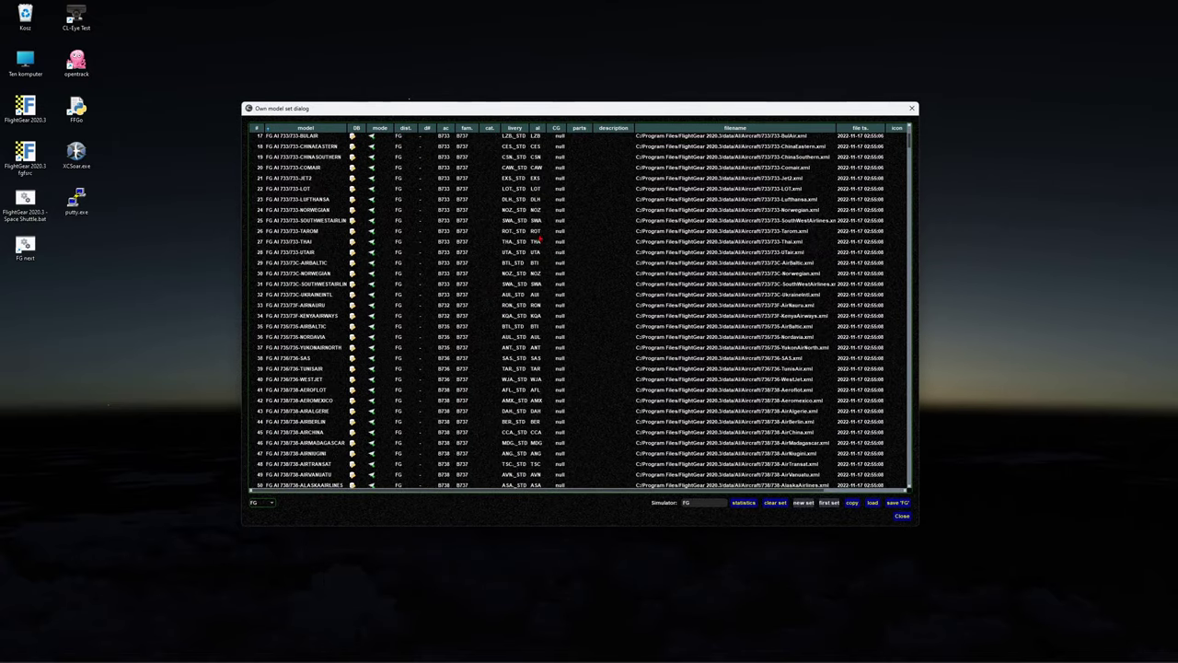
left_click_drag(909, 156, 913, 128)
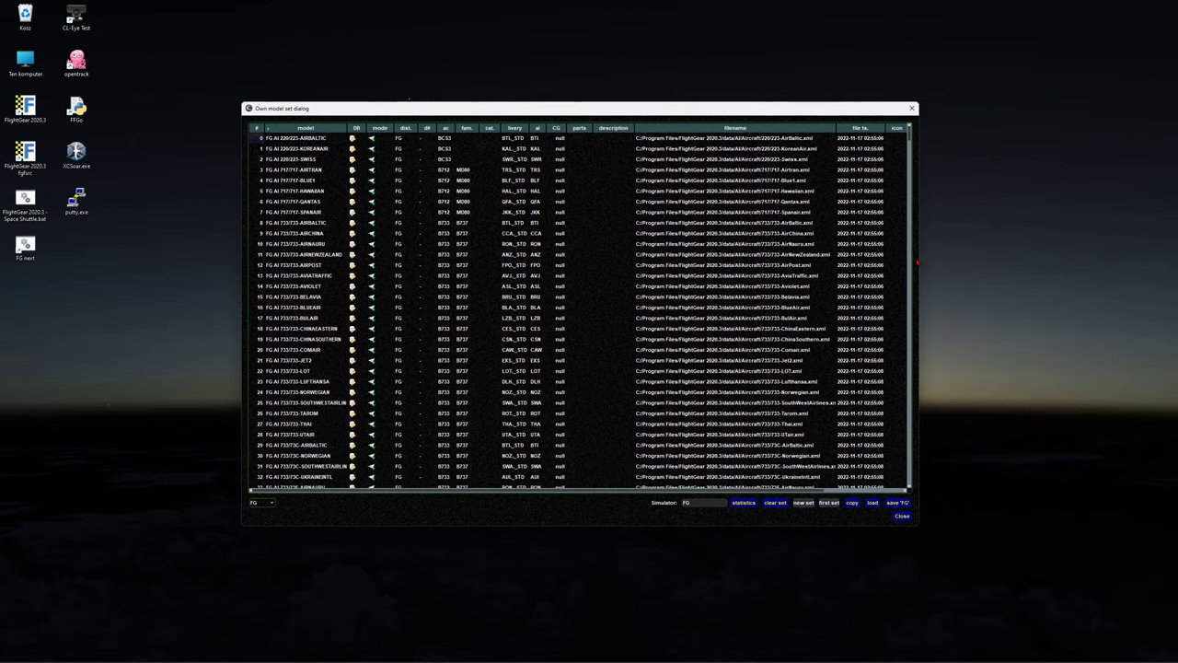
left_click_drag(911, 130, 916, 480)
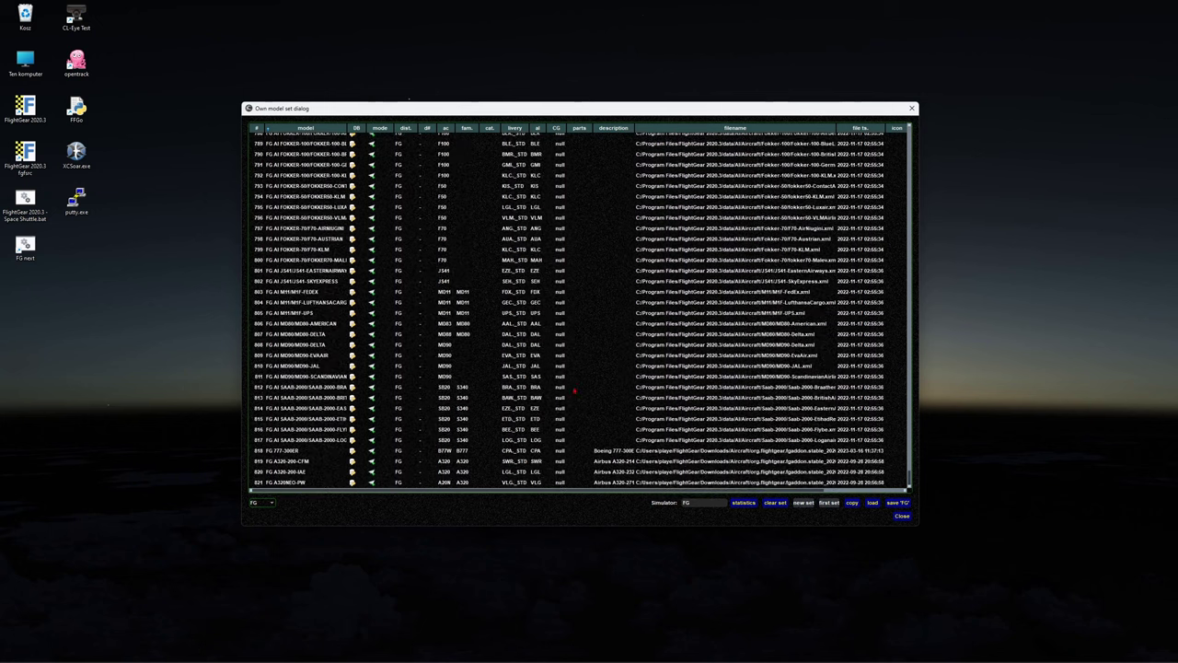
left_click(285, 452)
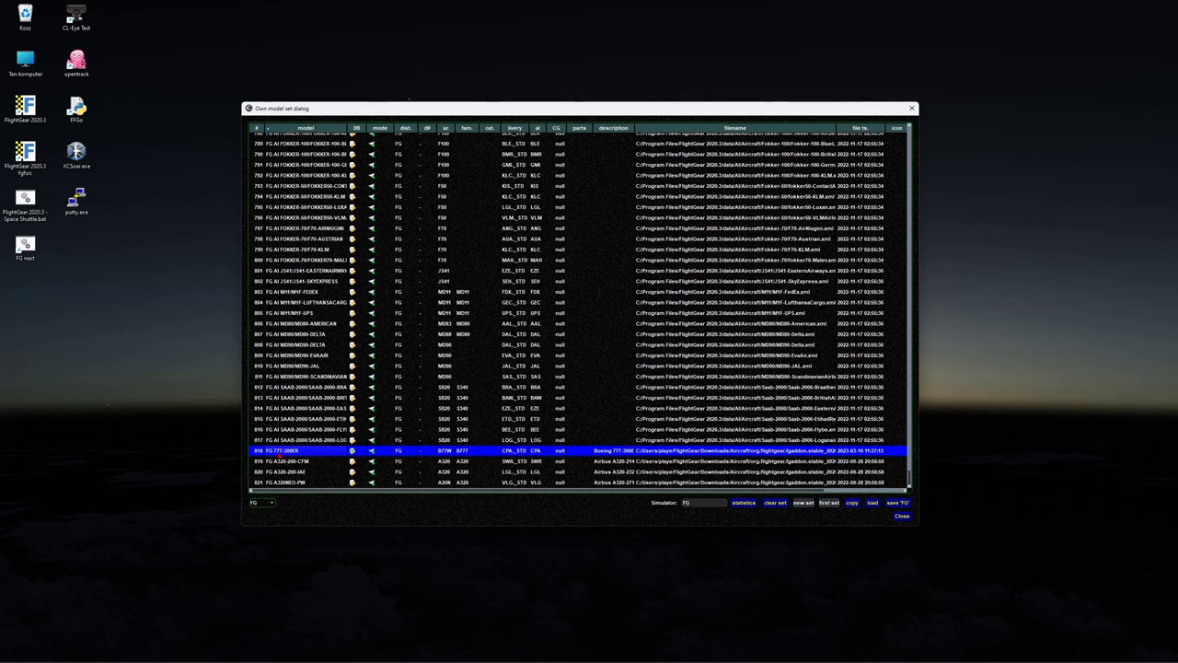
left_click_drag(338, 492, 446, 505)
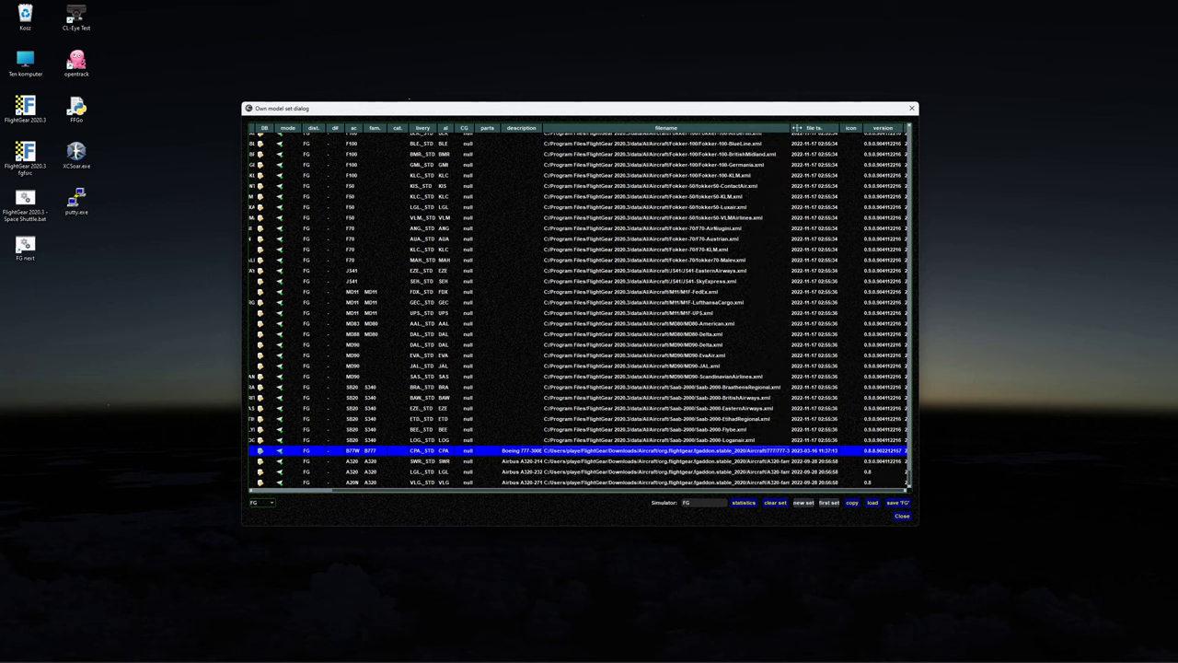
scroll(681, 467, "up", 1)
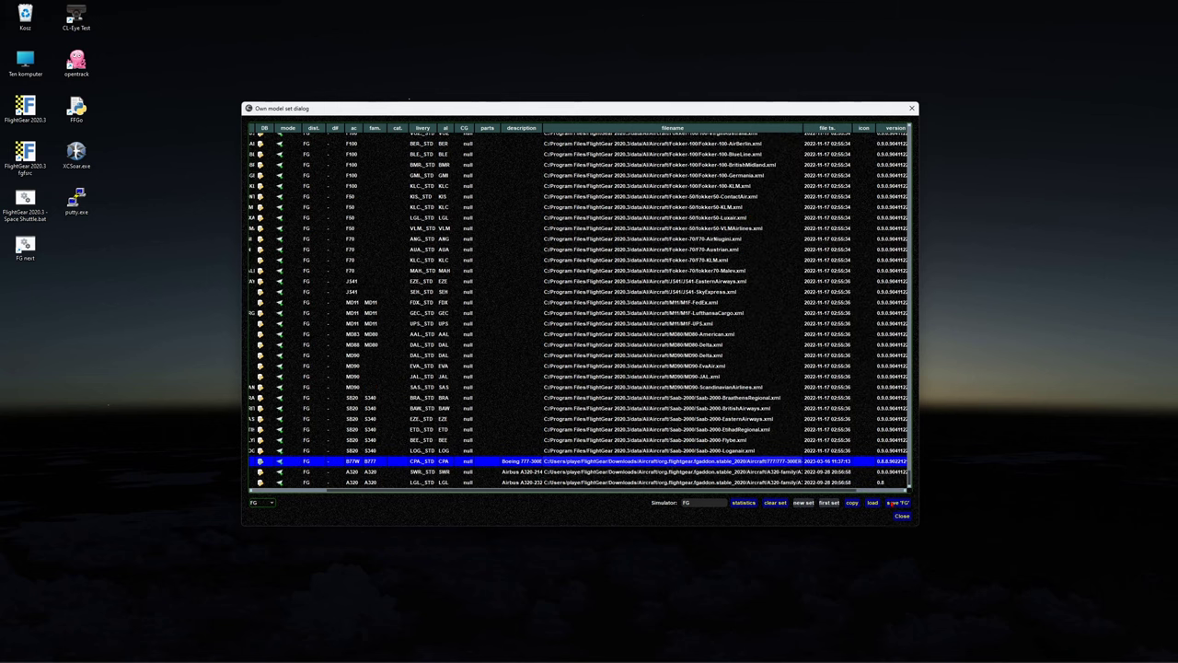
Step: Save the model set for FG and close the model set dialog
left_click(901, 502)
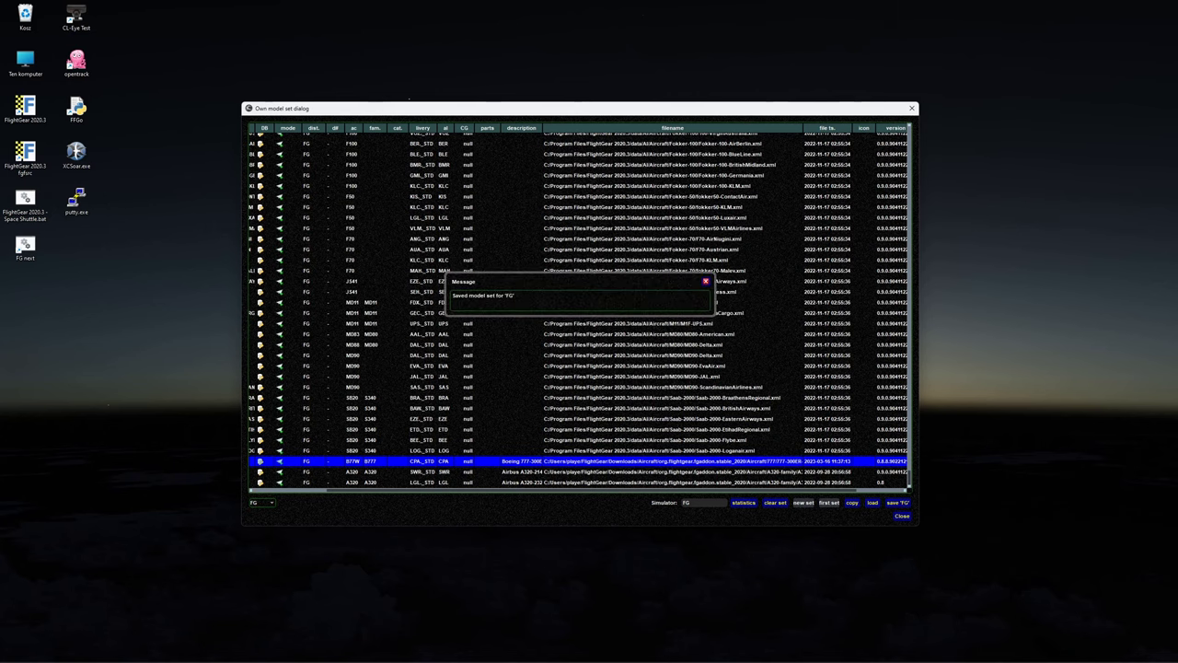
left_click(902, 515)
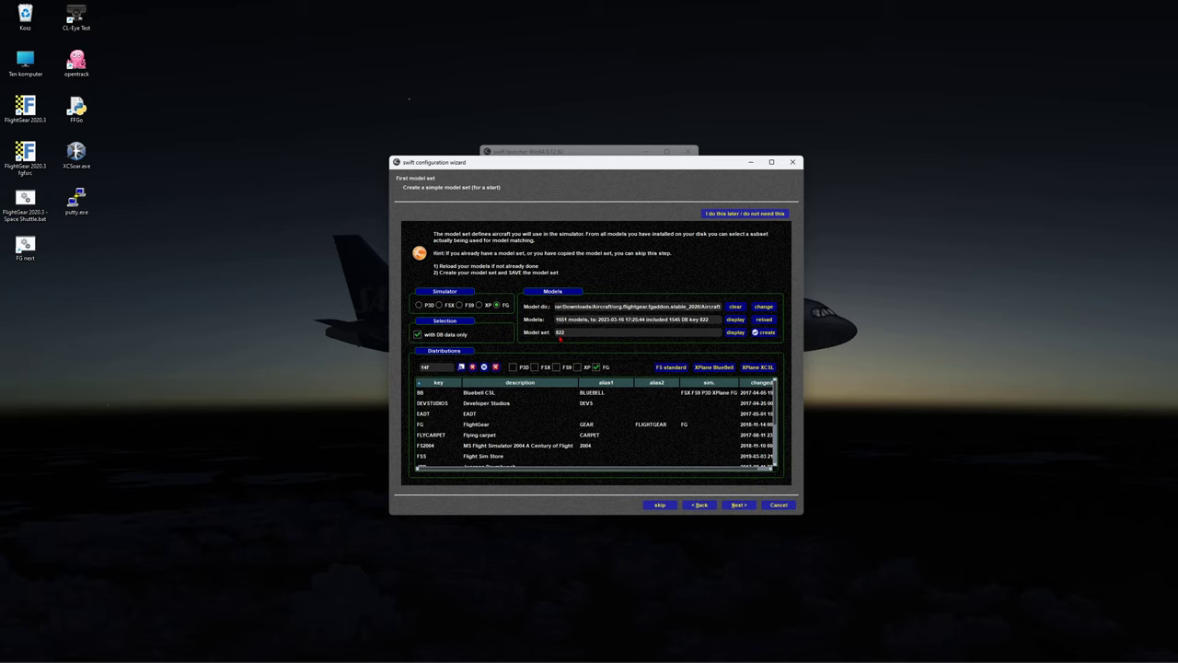
Step: Proceed to the simulator-specific installations page and show the FSX terrain probe installation section
left_click(737, 505)
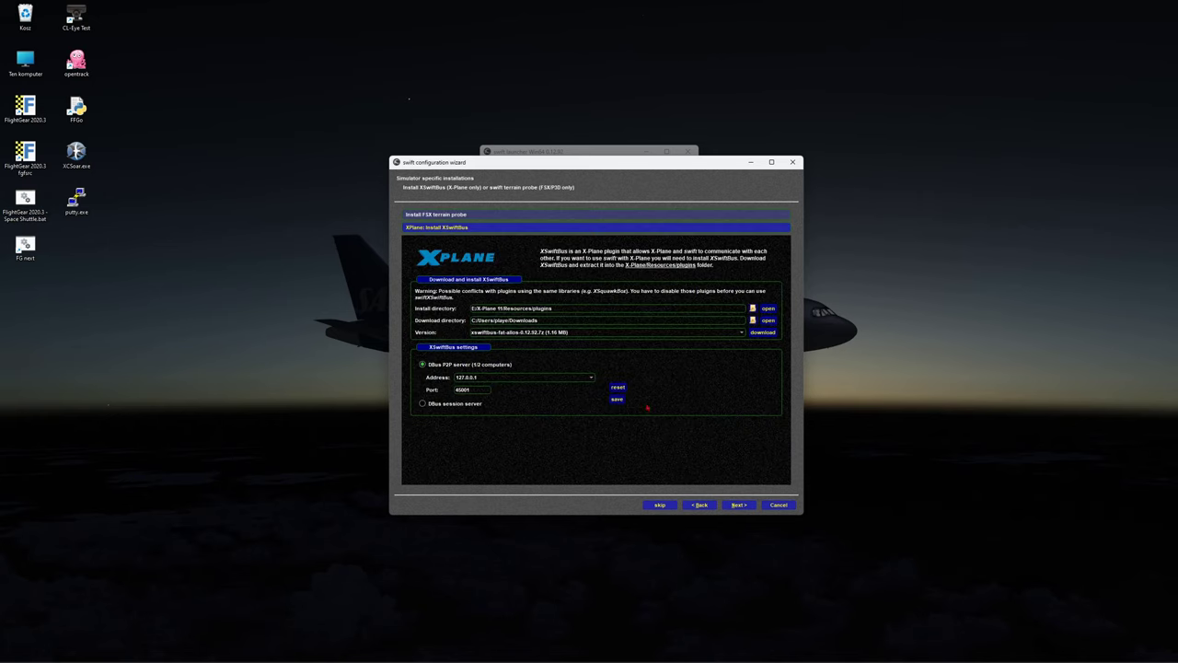
left_click(448, 216)
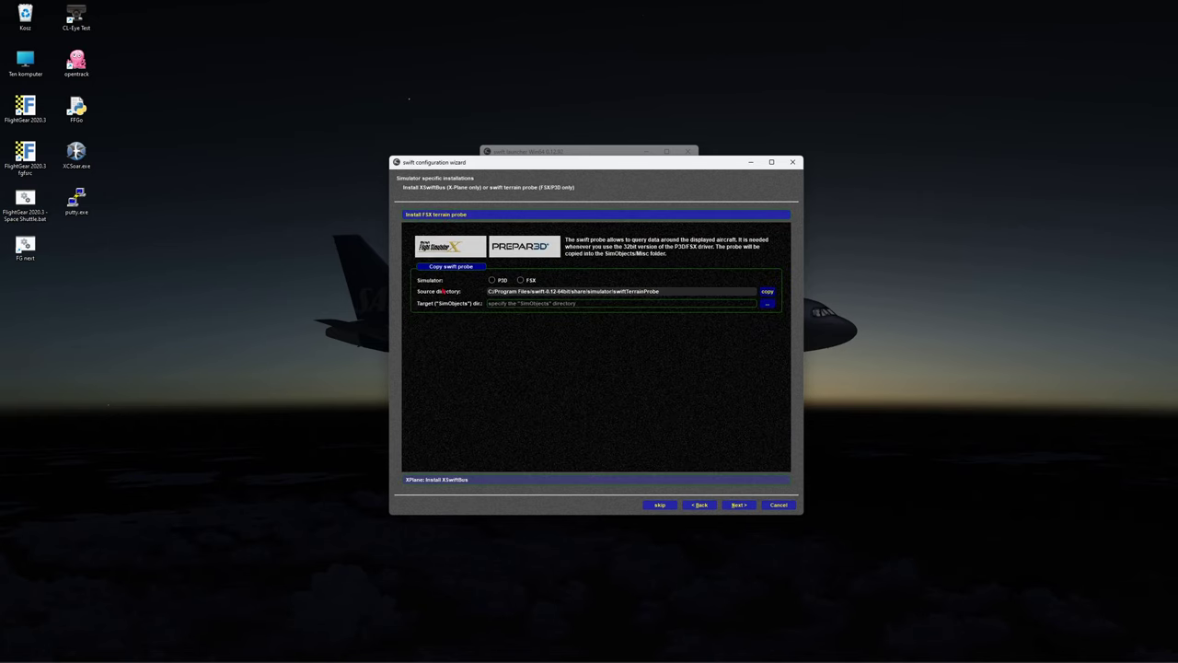
Step: Look over the XSwiftBus and FSX terrain probe installation sections and proceed to the wizard's Hotkeys page
left_click(465, 481)
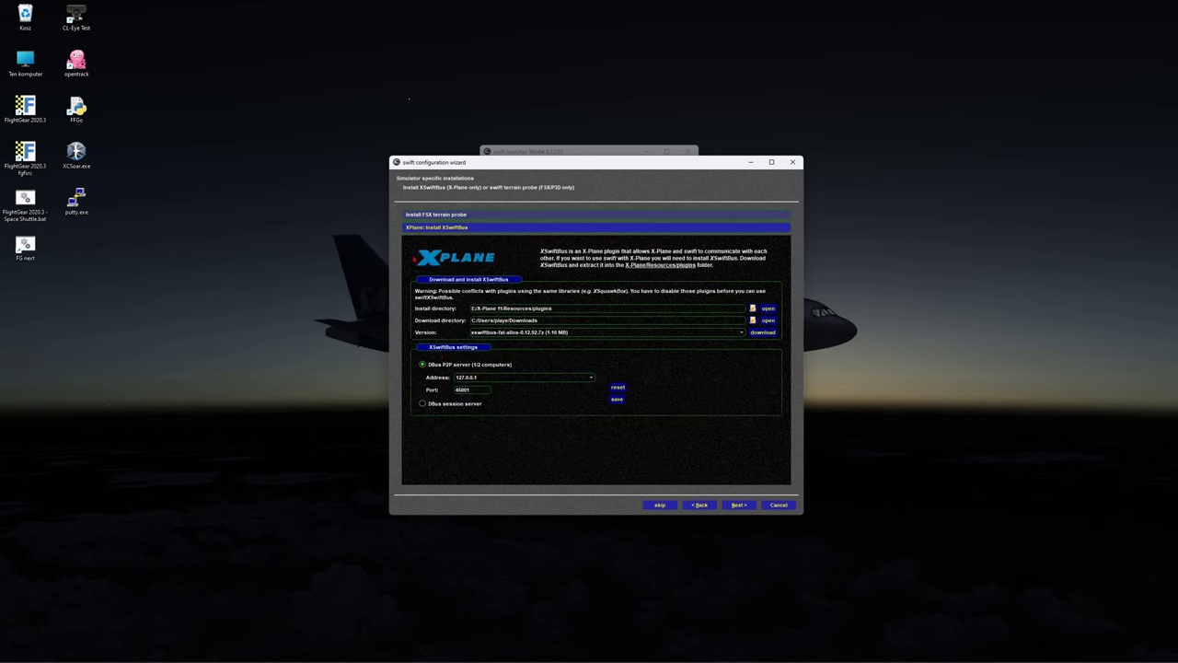
left_click(427, 216)
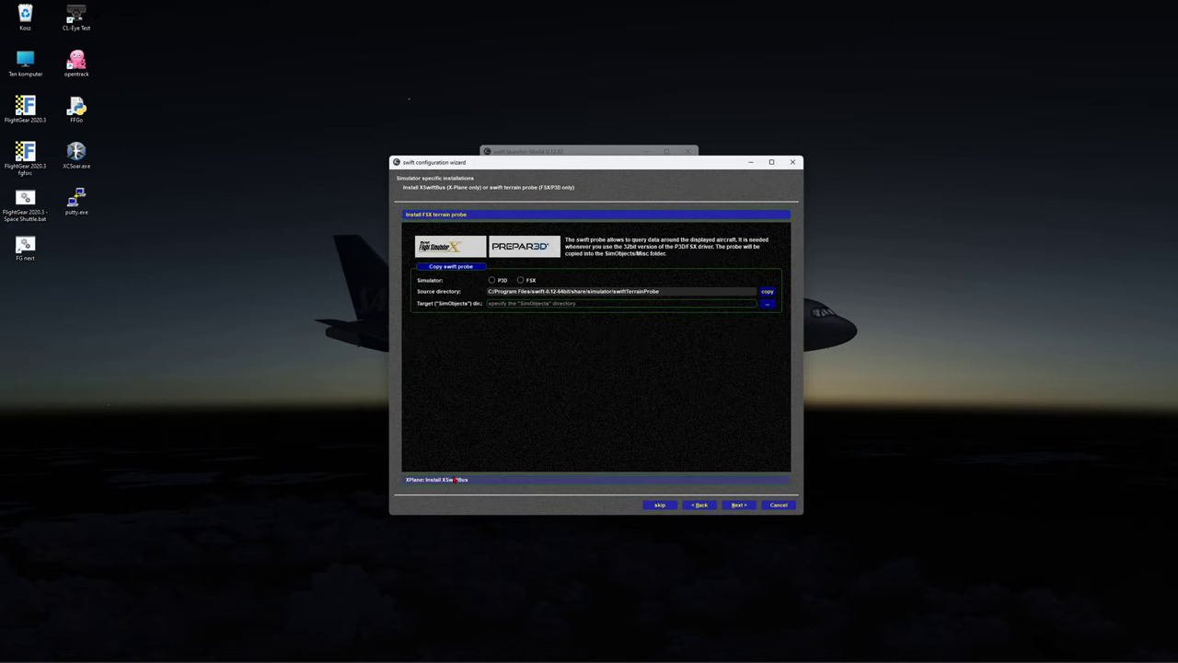
left_click(457, 480)
left_click(740, 504)
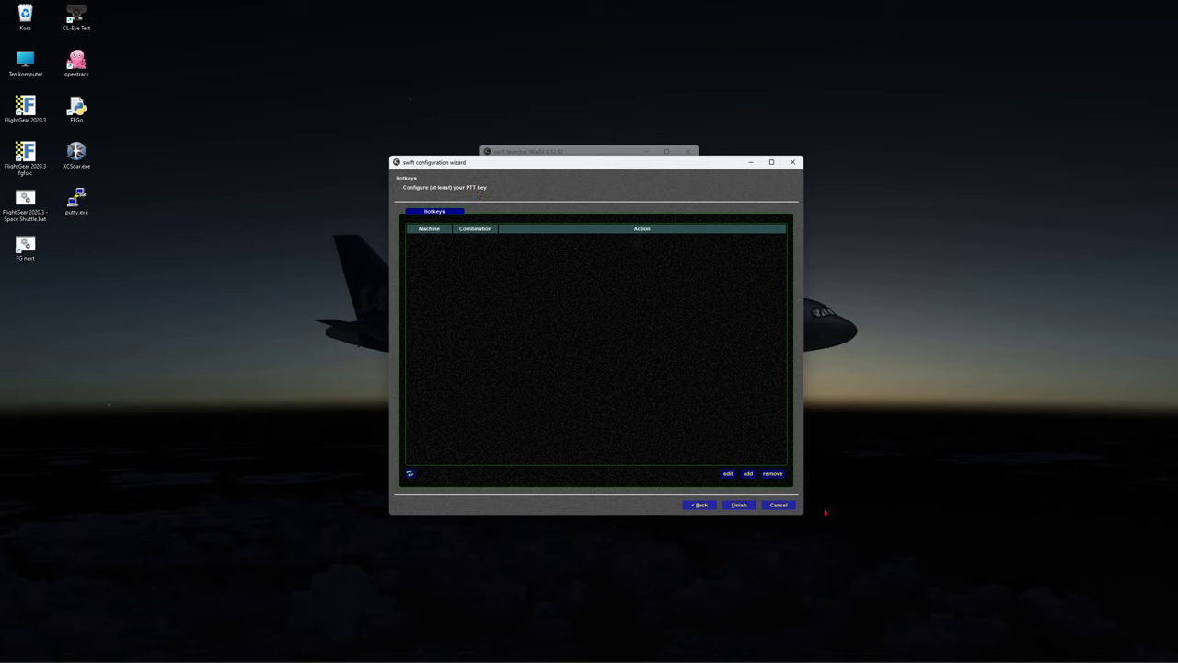
Step: Add a press hotkey with the voice action Activate push-to-talk and start recording its key combination
left_click(747, 475)
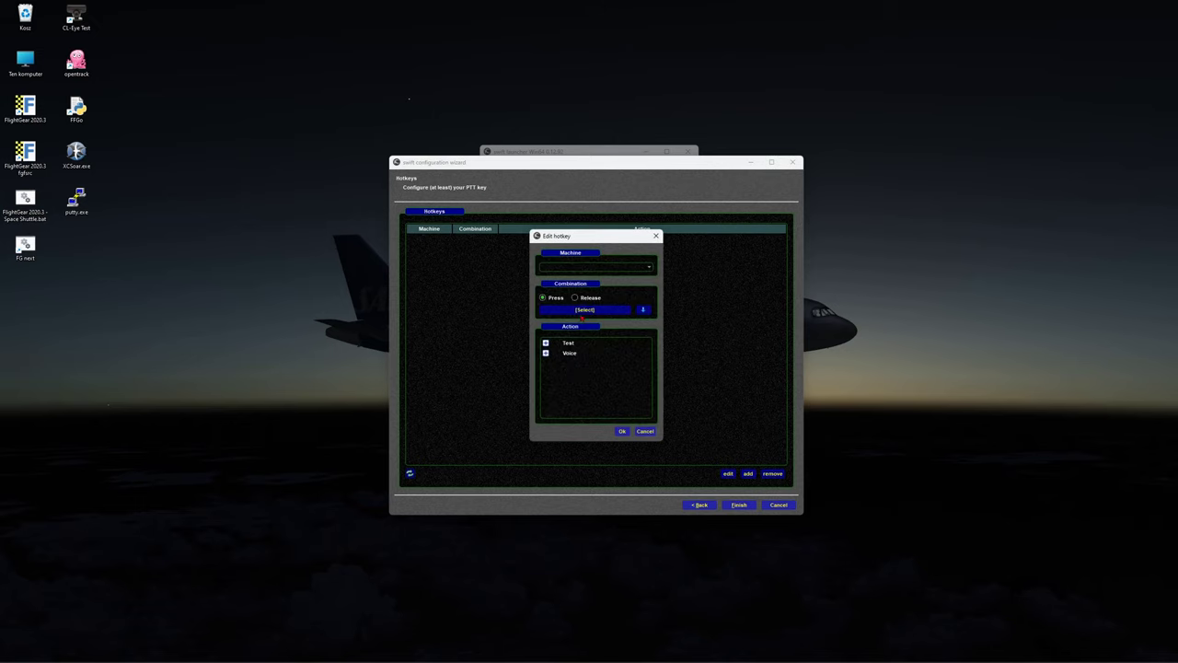
left_click(545, 353)
left_click(578, 364)
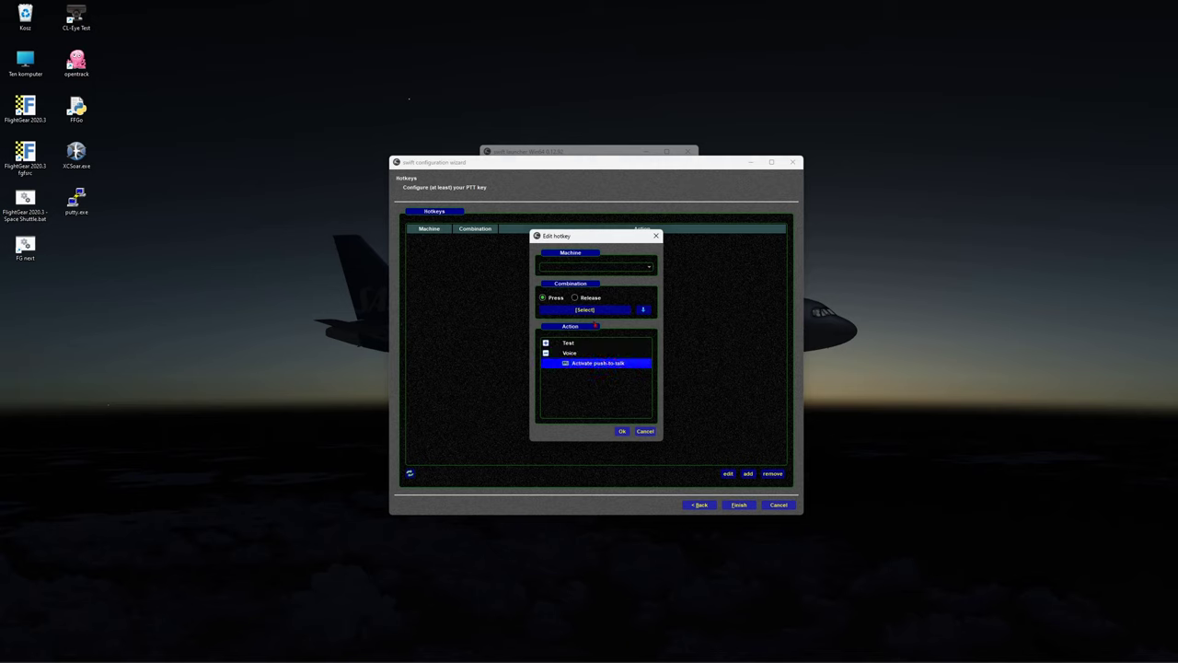
left_click(589, 310)
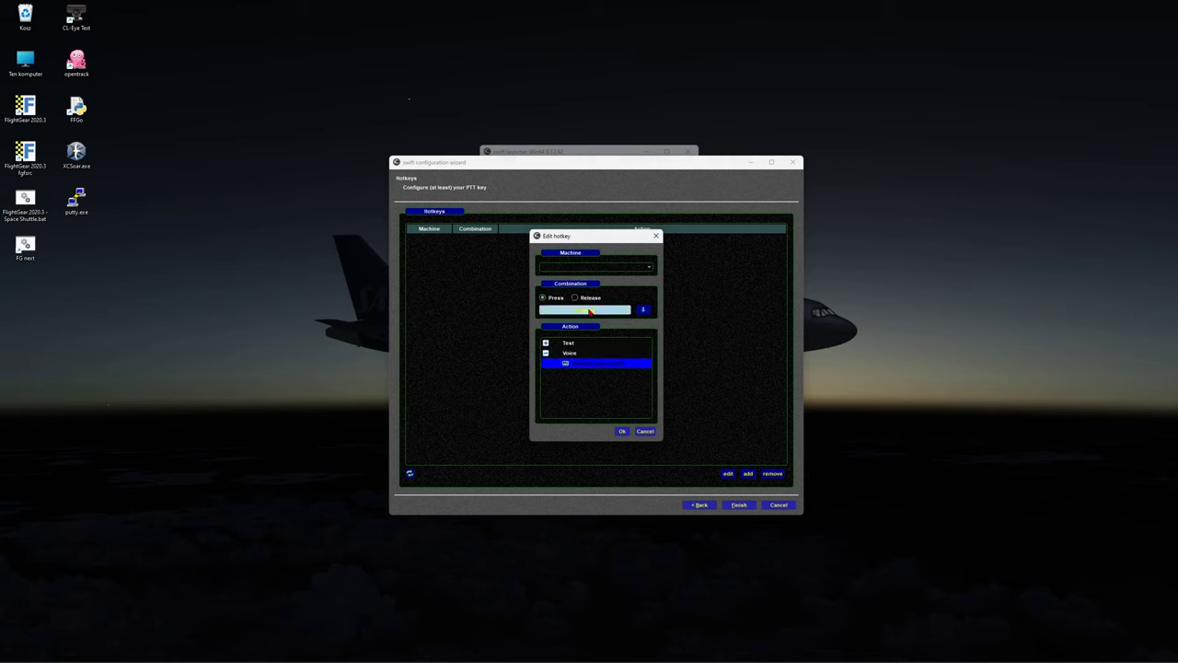
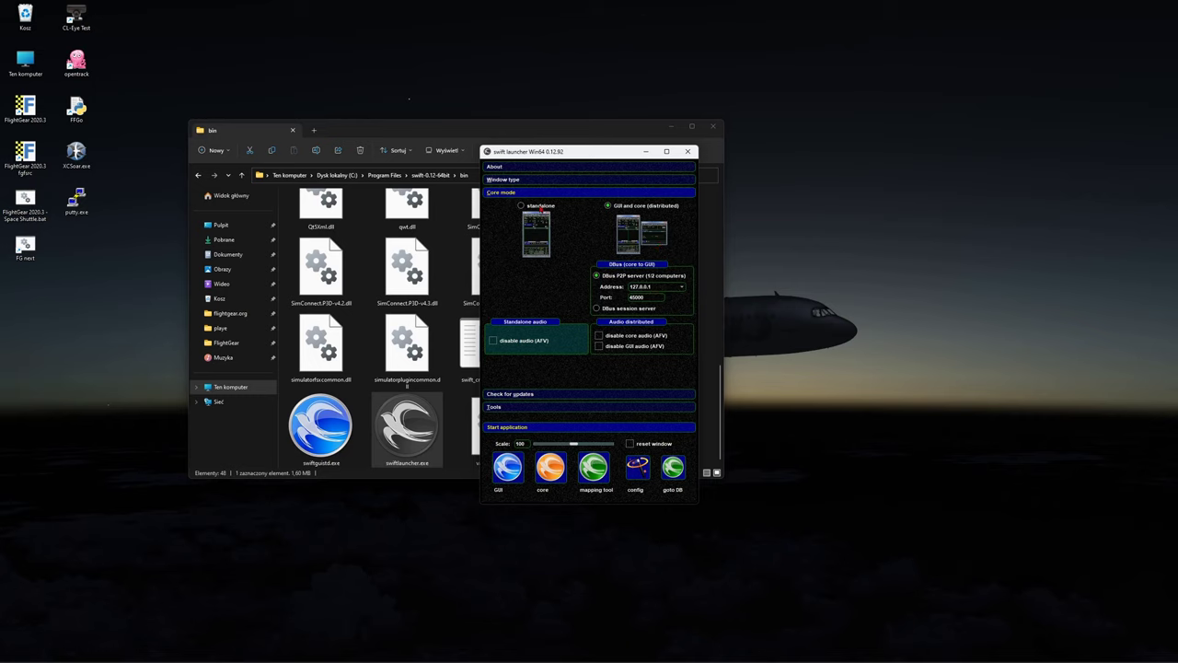
Step: Try the standalone core mode, return to GUI and core (distributed), and examine the GUI and core start options
left_click(520, 205)
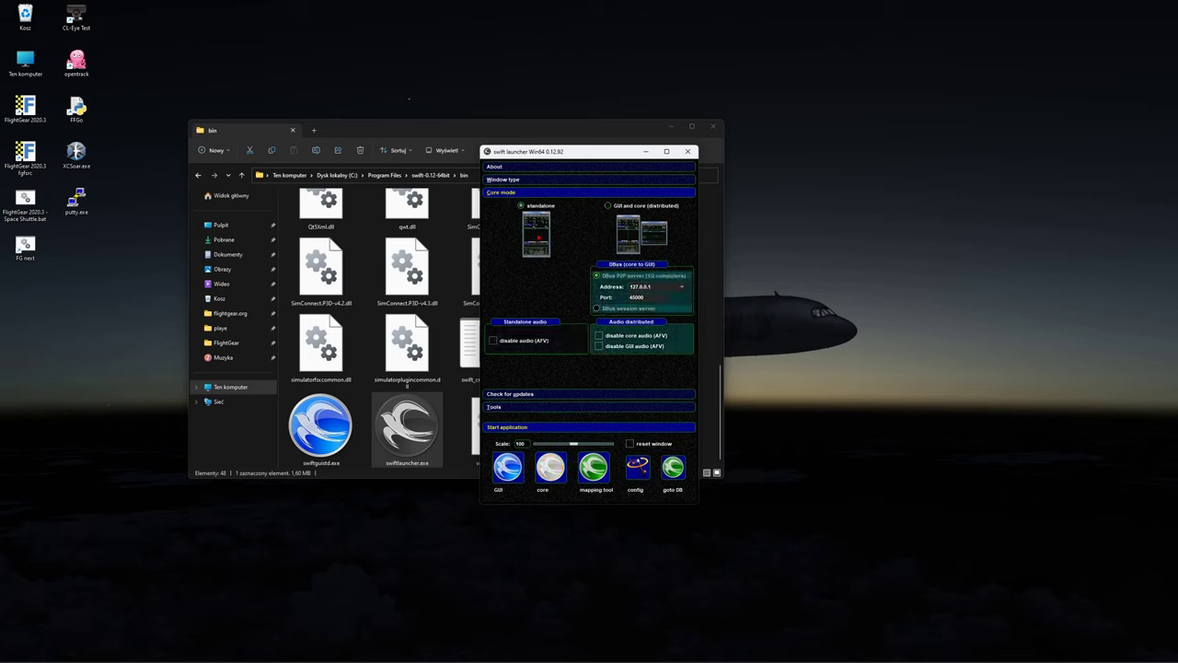
left_click(609, 208)
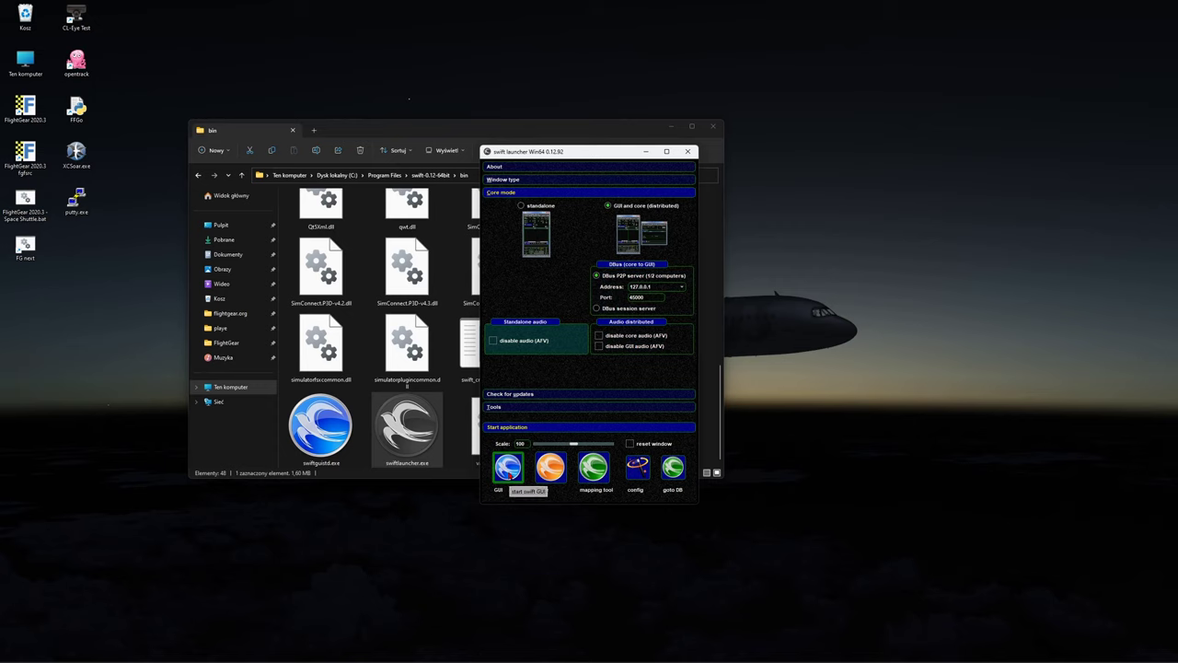
left_click(507, 468)
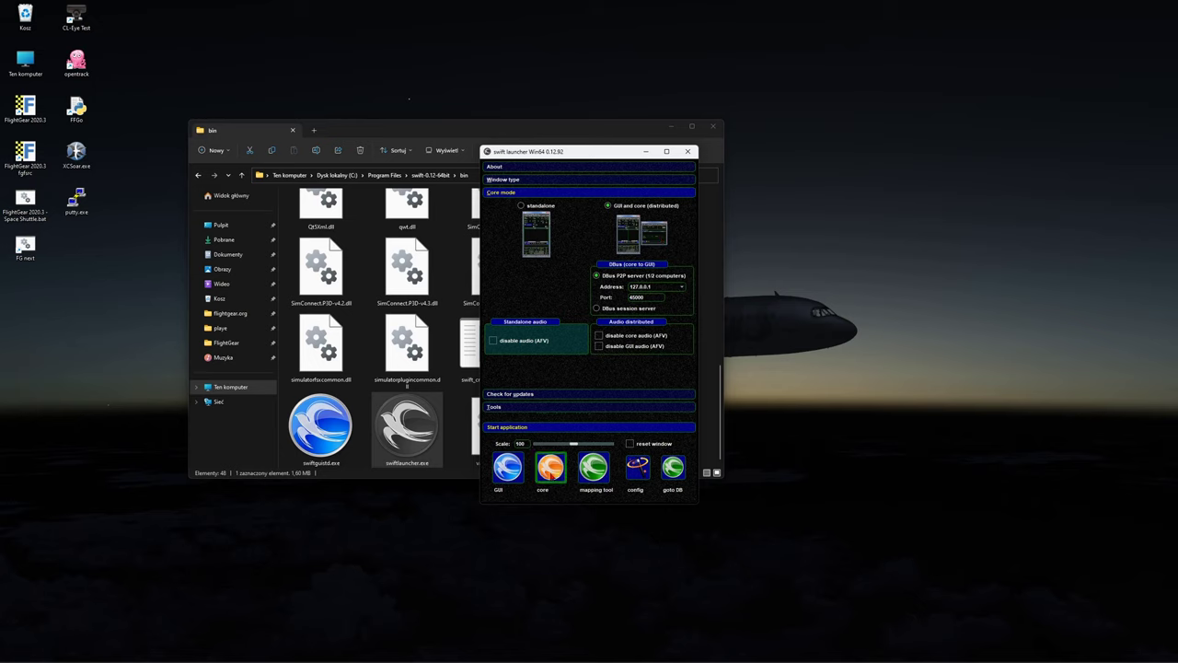
left_click(552, 471)
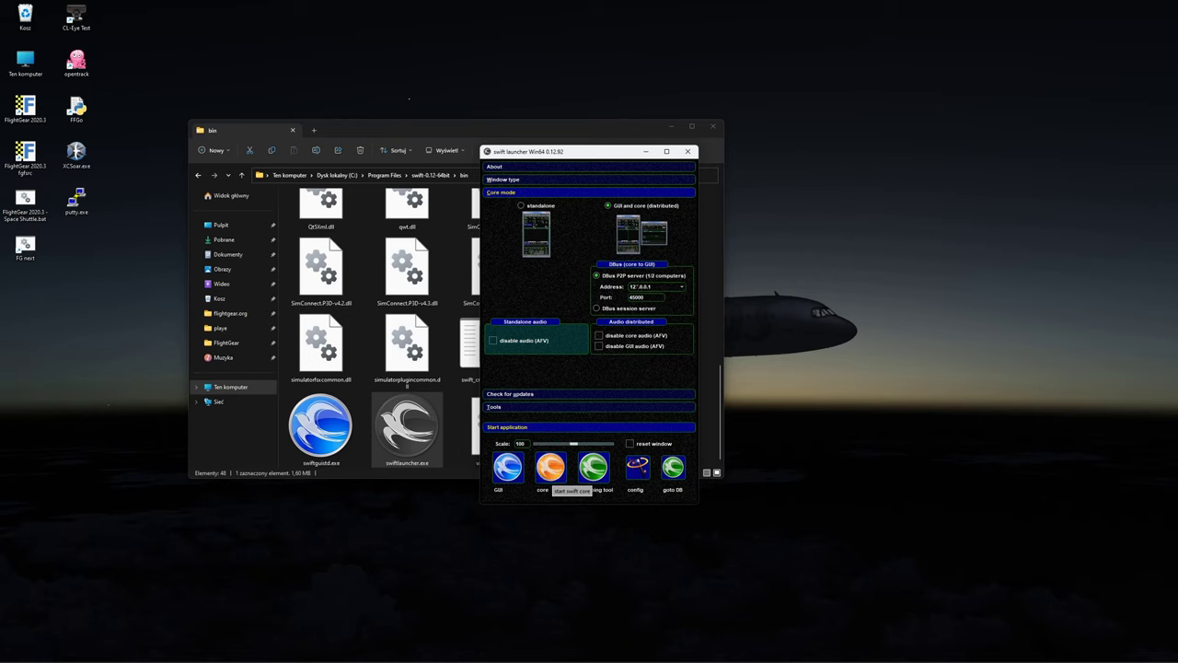
Step: Try 192.168.56.1 as the DBus P2P server address and set it back to 127.0.0.1
left_click(685, 288)
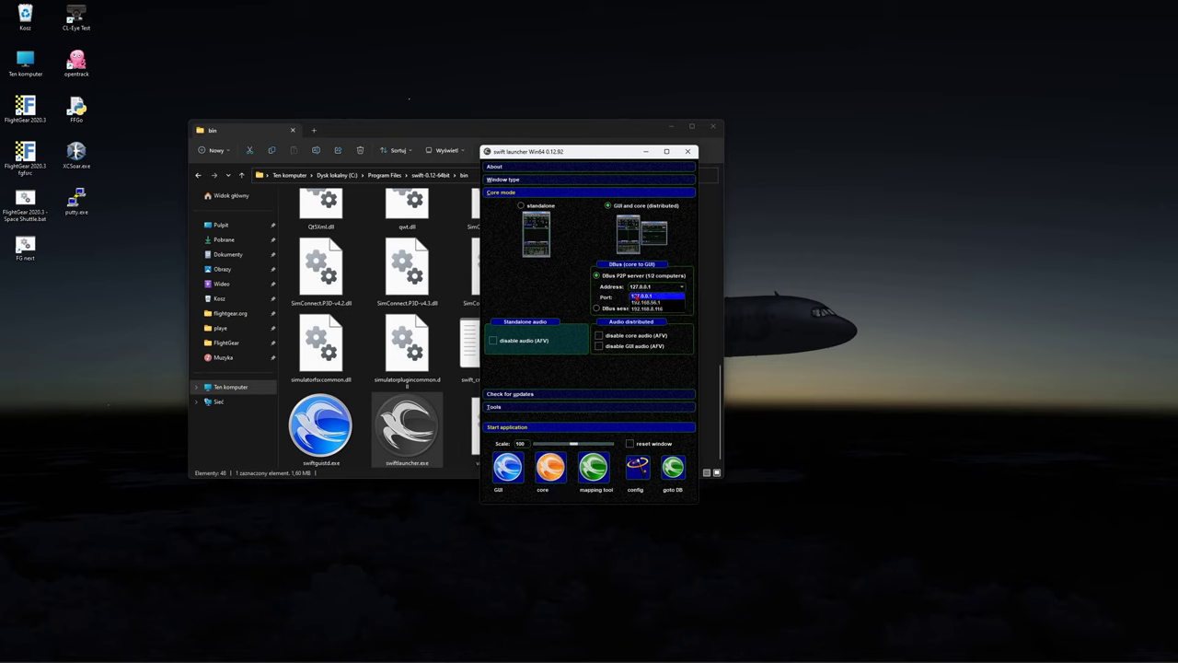
left_click(675, 302)
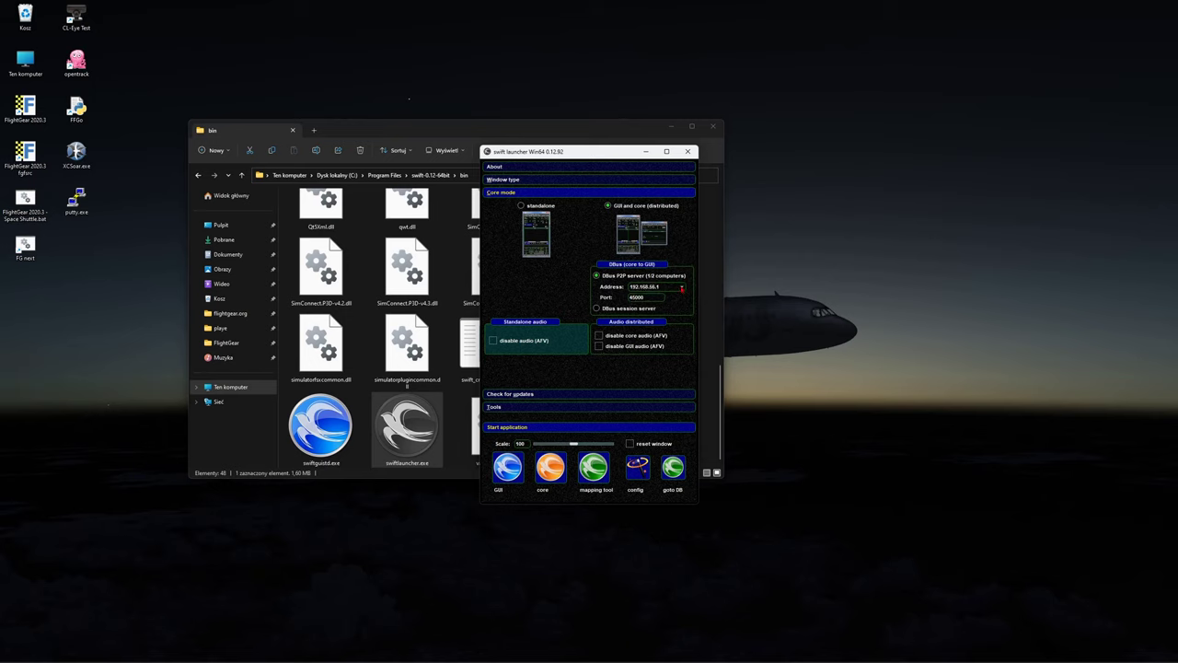
left_click(681, 288)
left_click(649, 295)
Step: Start swift core in distributed mode, close it again, and set the launcher's core mode to standalone
left_click(550, 467)
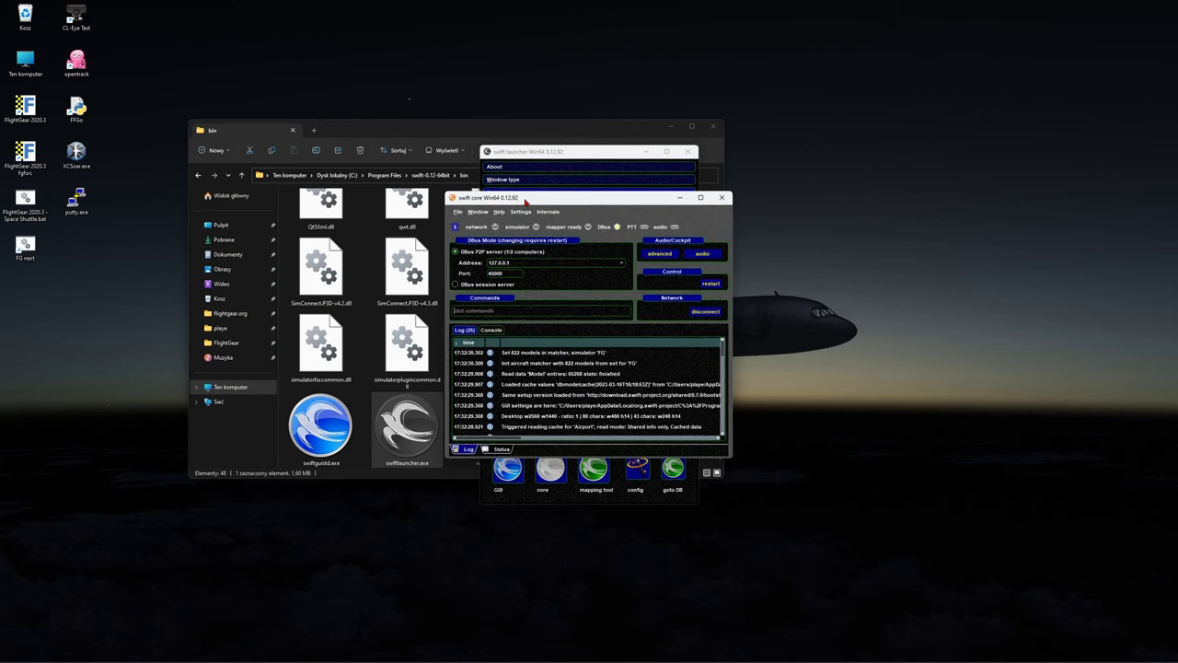
left_click_drag(525, 202, 508, 191)
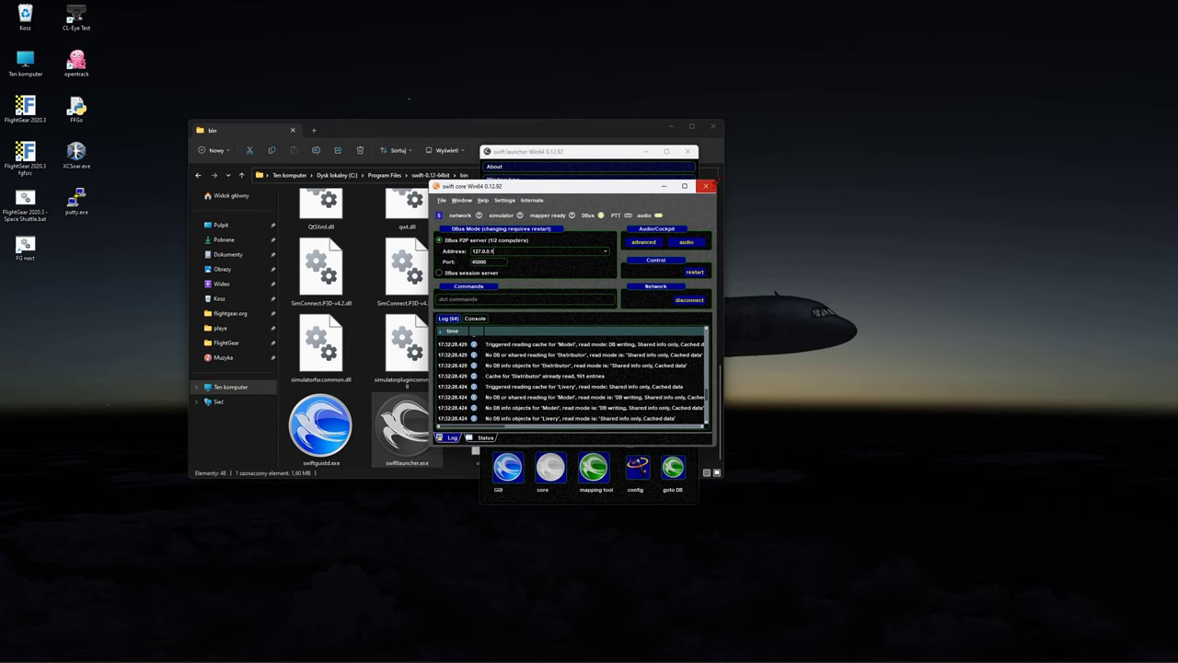
left_click(705, 186)
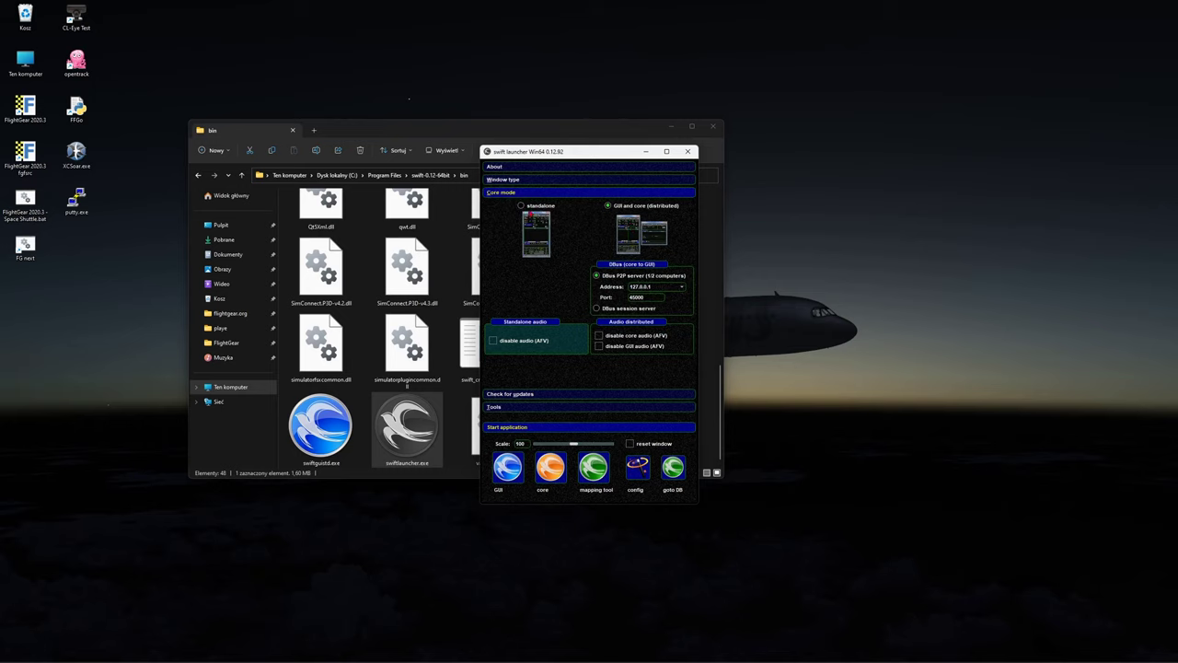
left_click(521, 207)
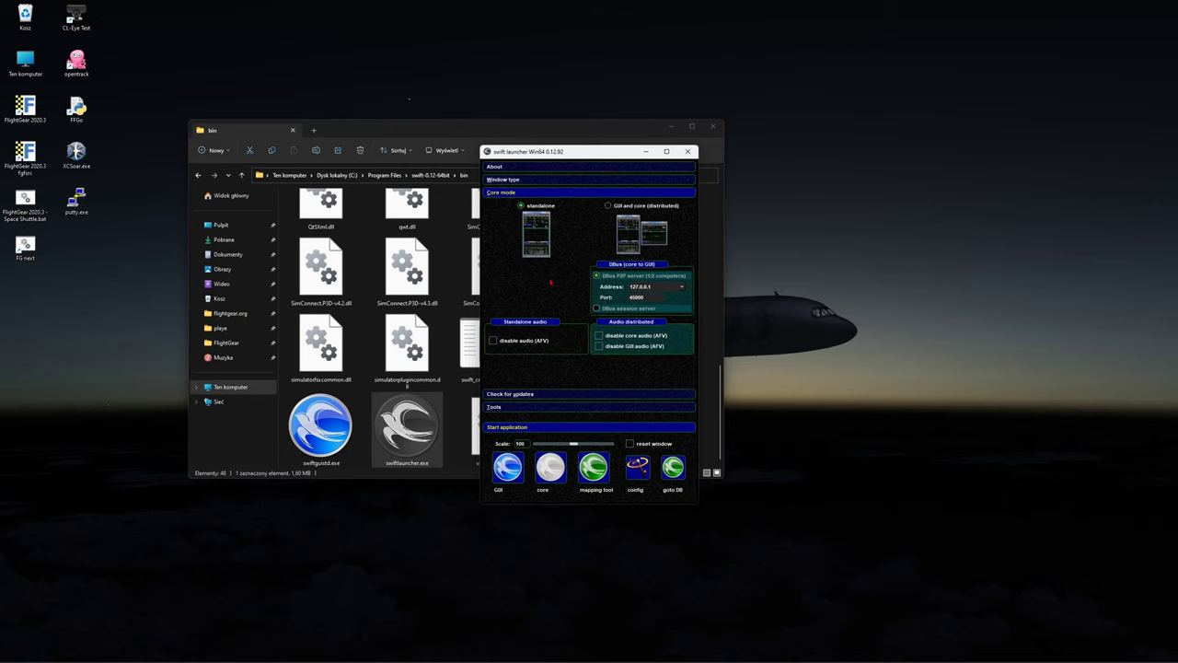
Step: Check for updates on the ALPHA channel, switch back to BETA, and look through the database data entries
left_click(528, 395)
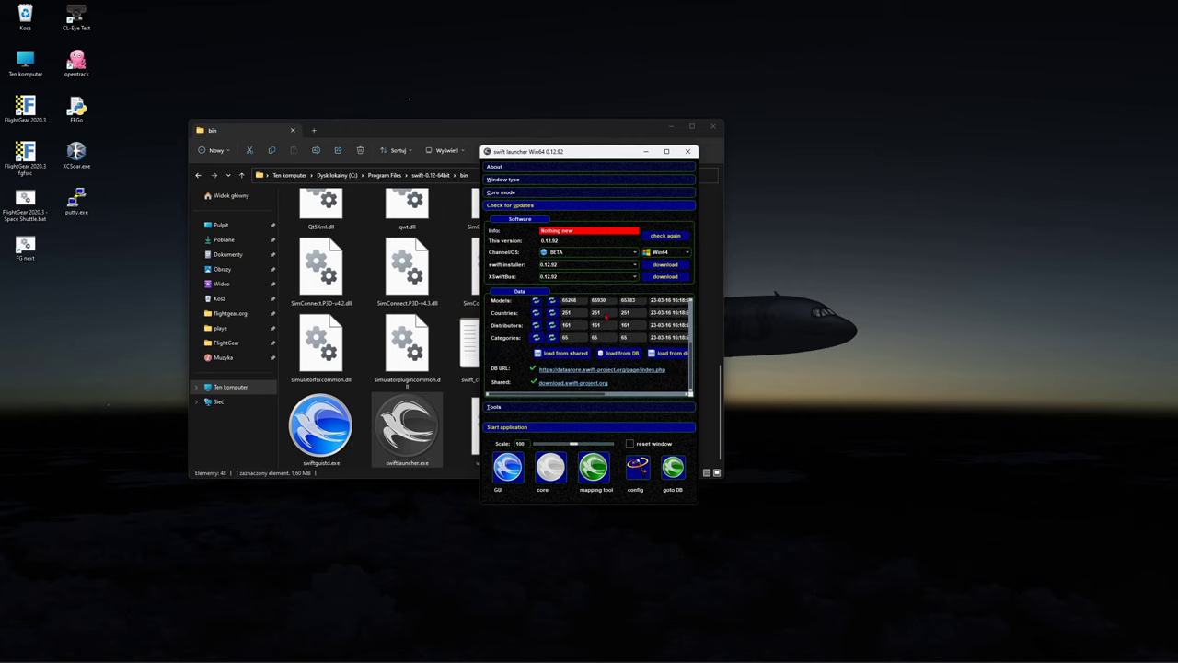
left_click(589, 252)
left_click(567, 265)
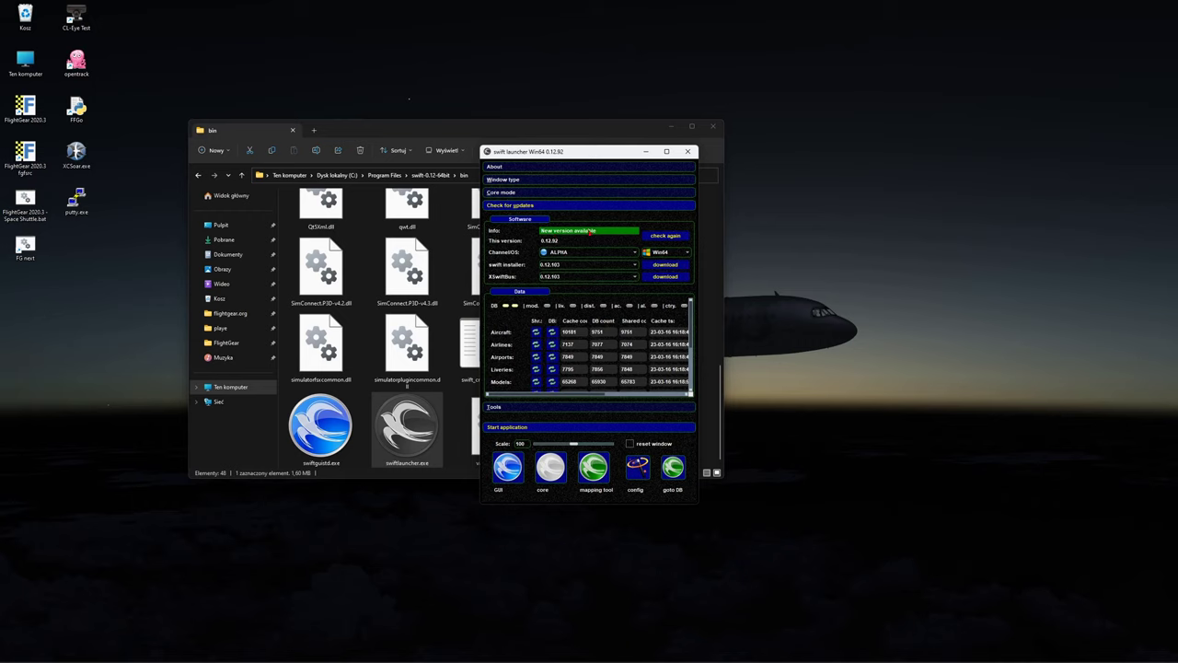
left_click(569, 251)
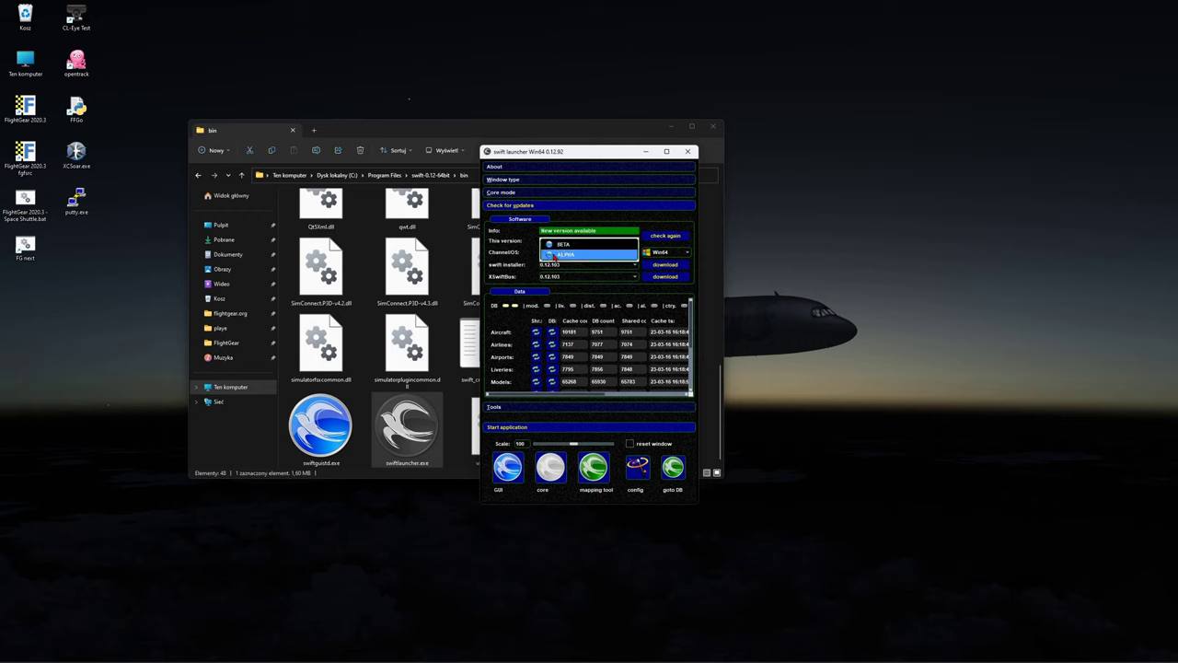
left_click(569, 261)
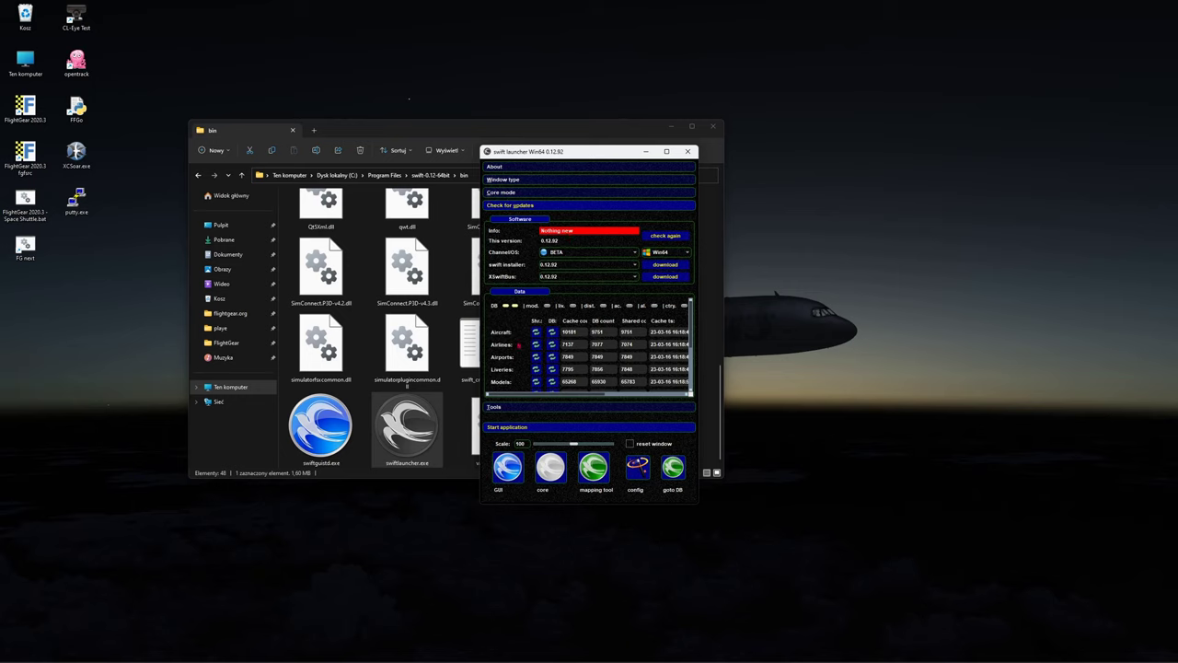
scroll(518, 344, "down", 3)
scroll(520, 352, "up", 3)
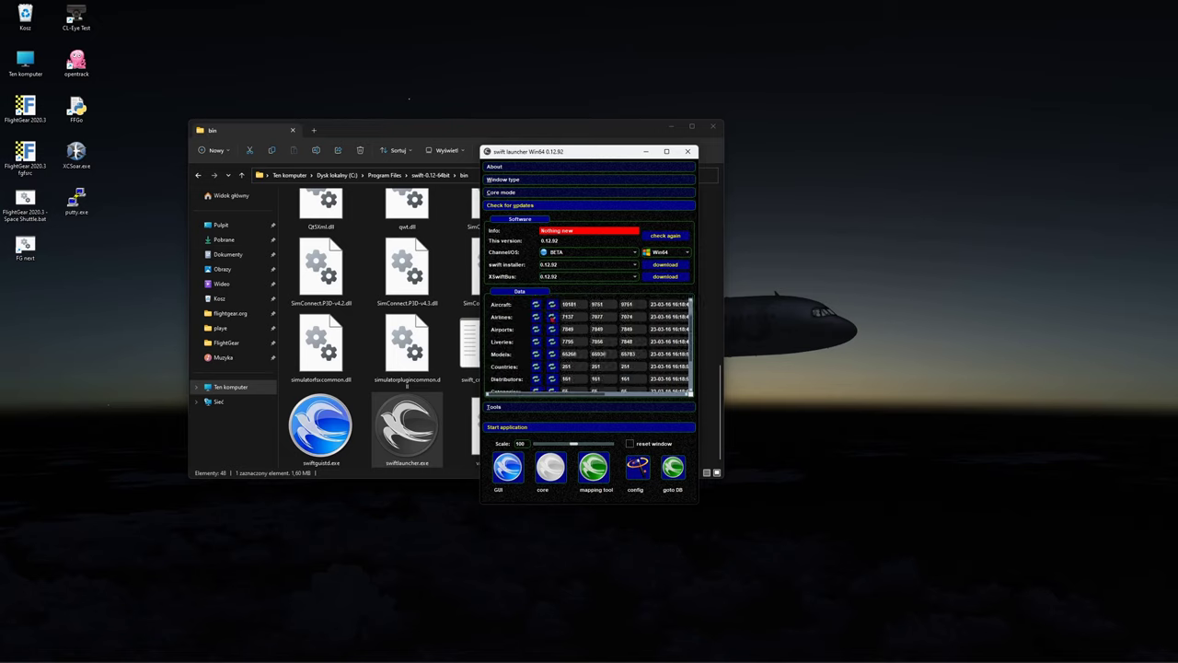
Step: Show the launcher's tools, then open the configuration wizard and close it again
left_click(495, 406)
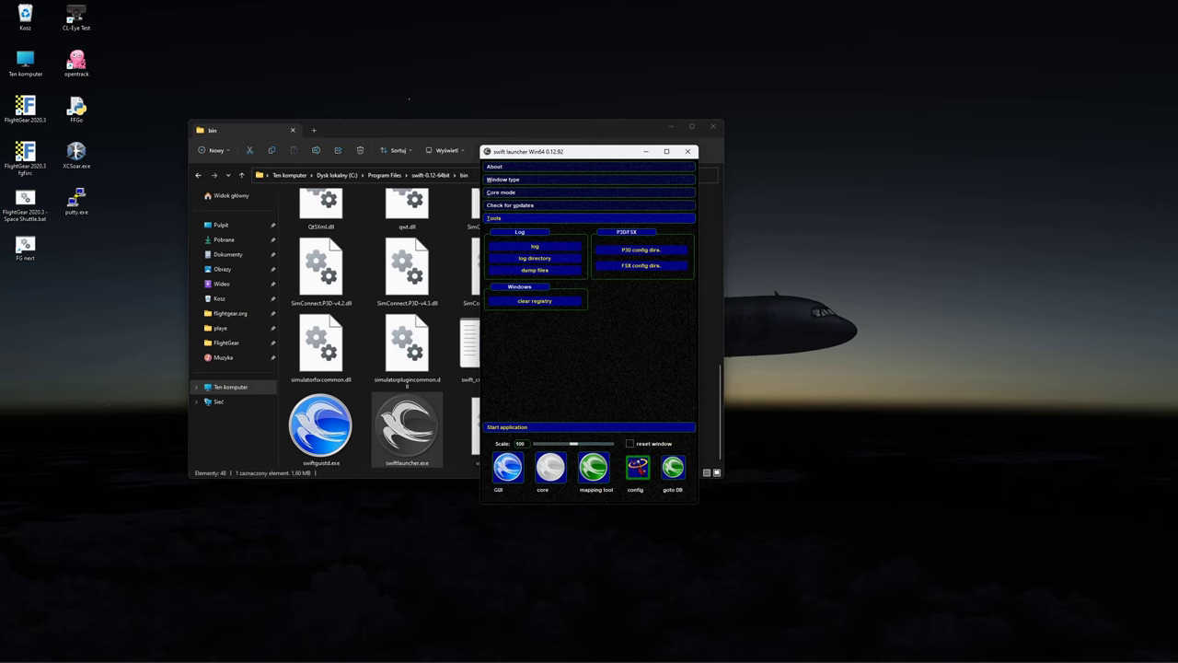
left_click(637, 468)
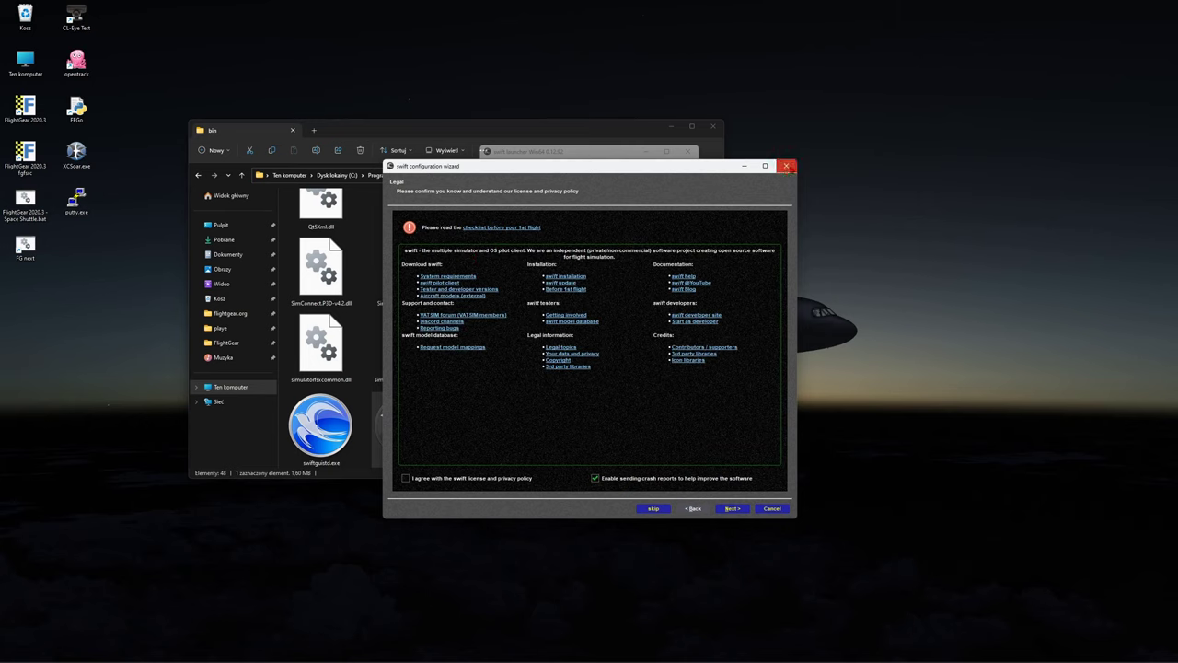
left_click(786, 165)
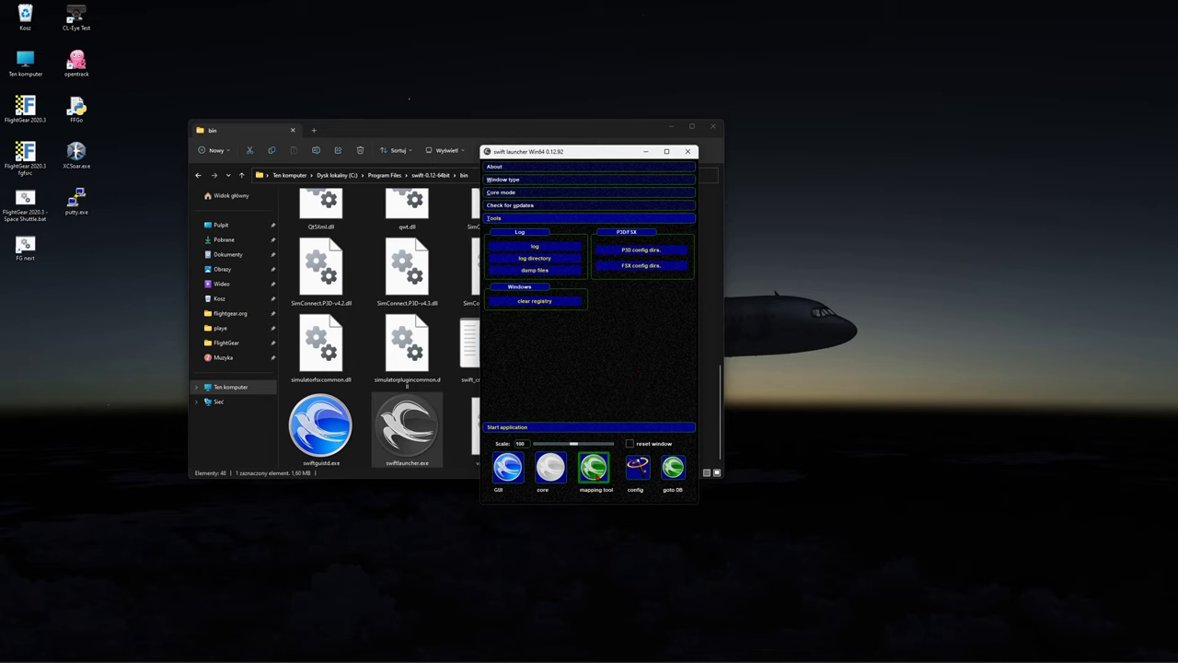
Step: Start the pilot client GUI from the launcher, then directly from swiftguistd.exe, closing it each time
left_click(508, 469)
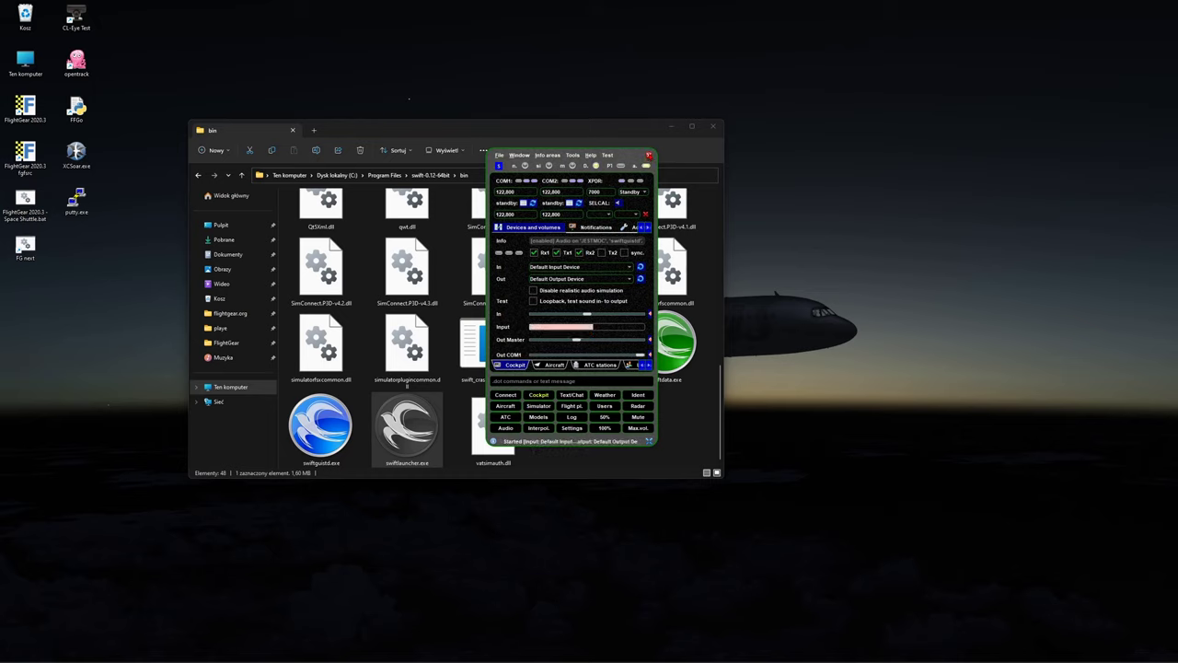
left_click(649, 155)
right_click(323, 426)
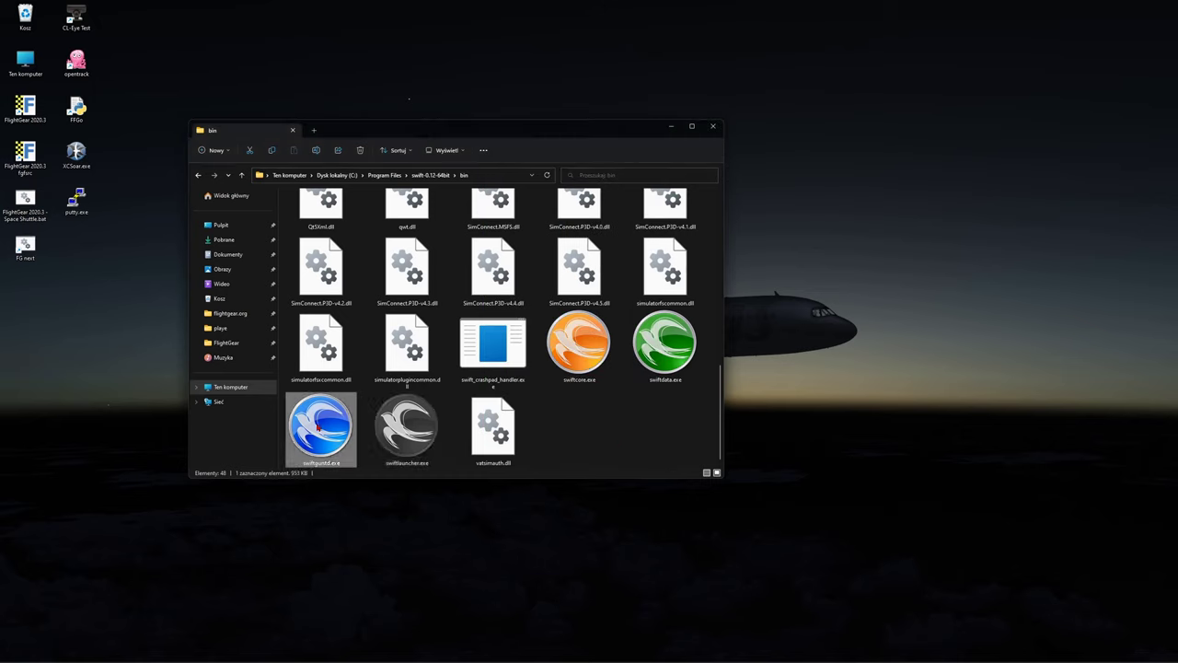
left_click(387, 469)
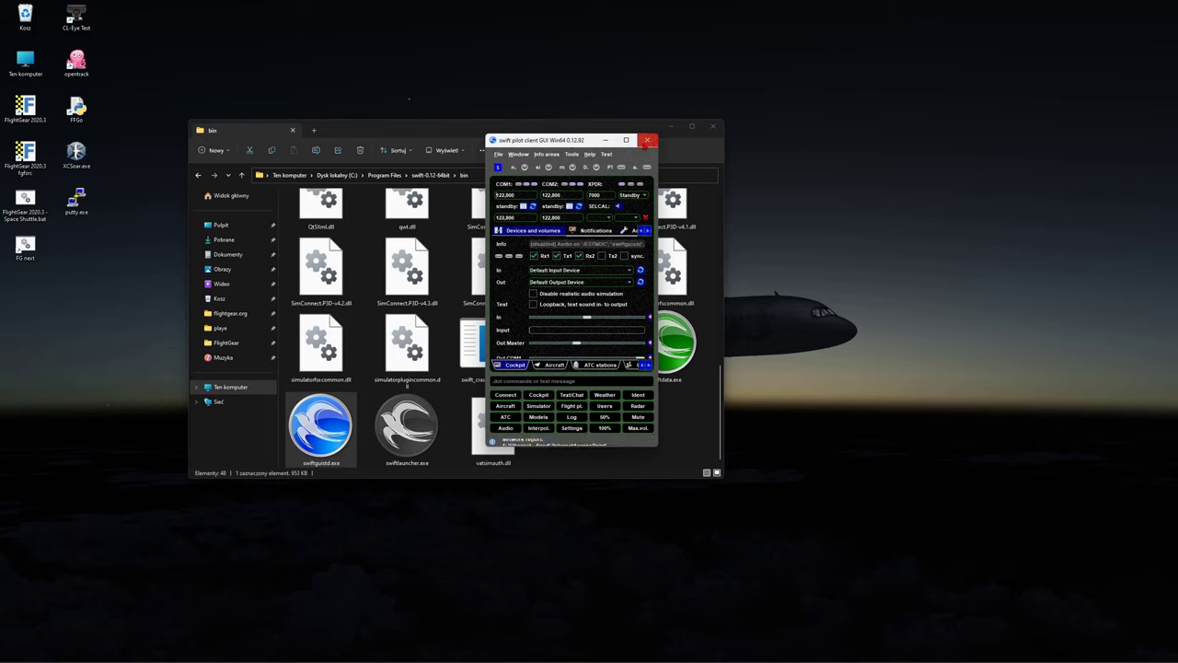
left_click(647, 140)
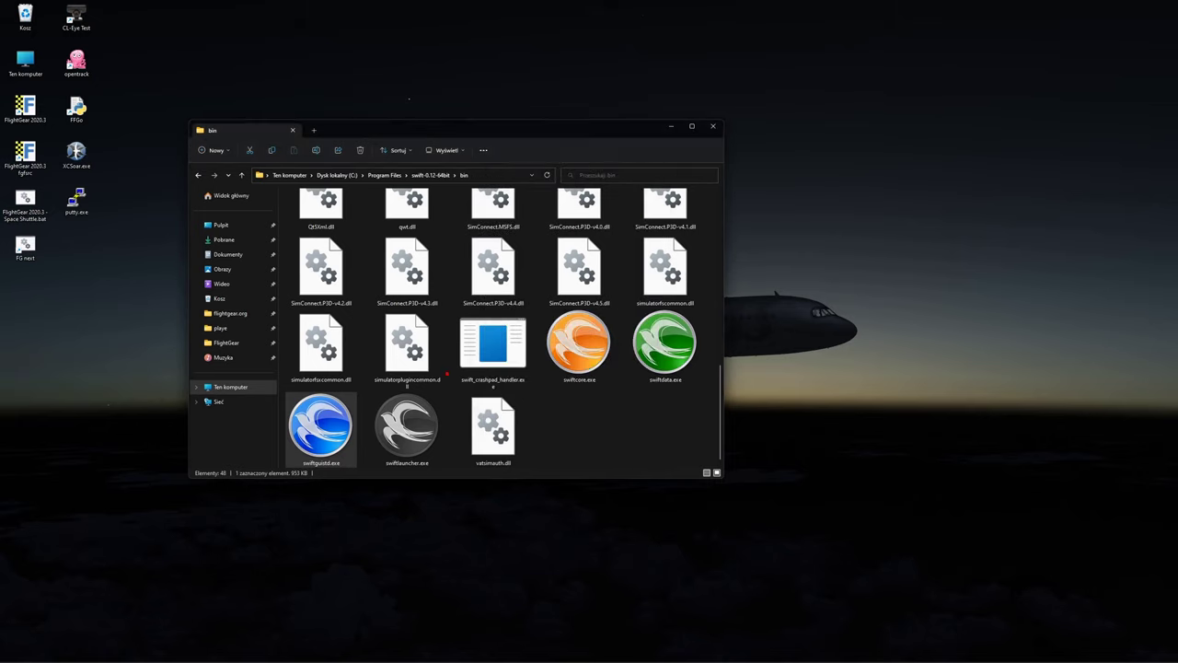
Step: Run swiftlauncher.exe from the bin folder, check the window type, and start the pilot client GUI
right_click(427, 412)
left_click(493, 459)
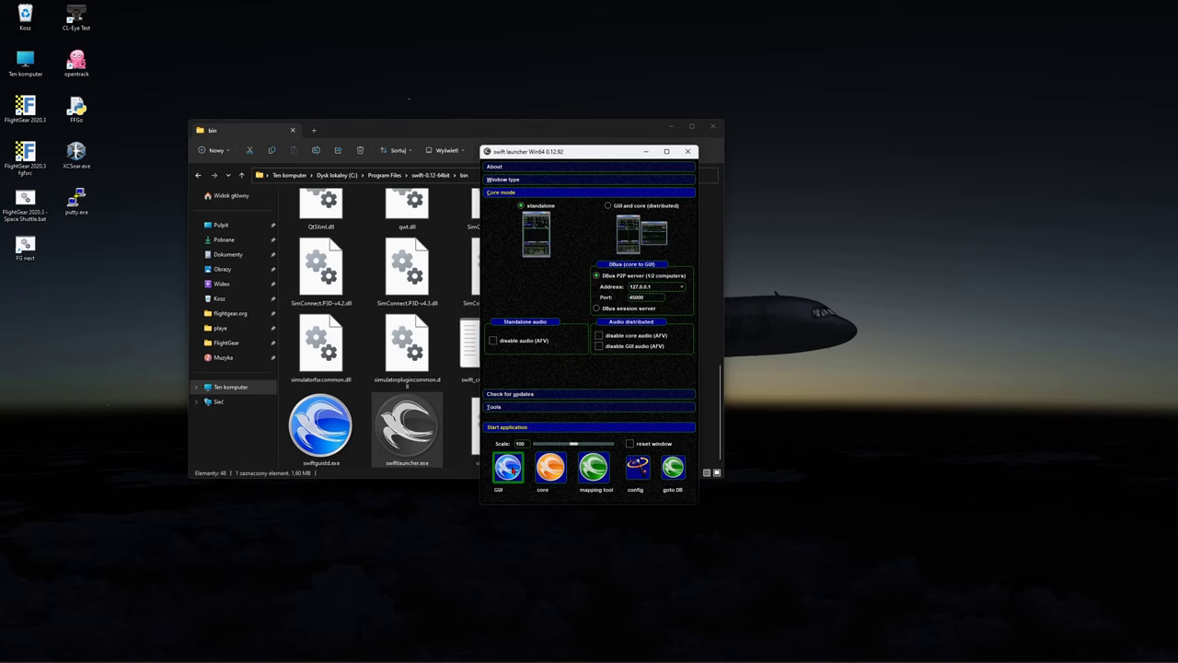
left_click(533, 180)
left_click(507, 466)
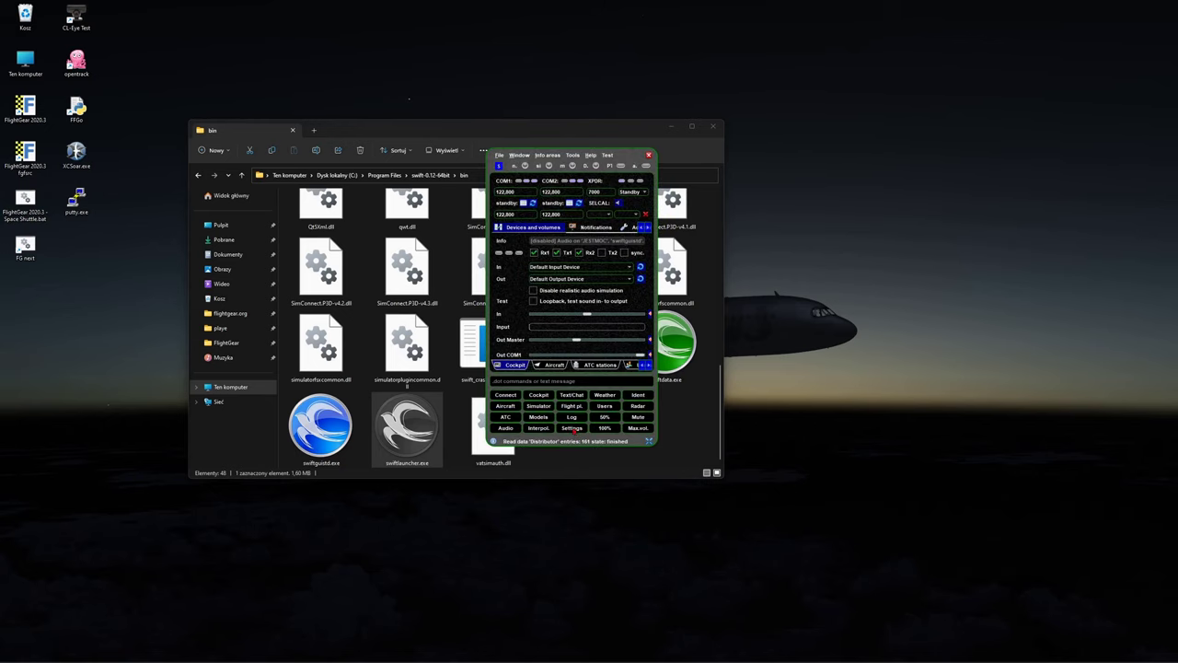
Step: Enlarge the pilot client window and set the font size to 12 in its GUI settings
left_click(575, 428)
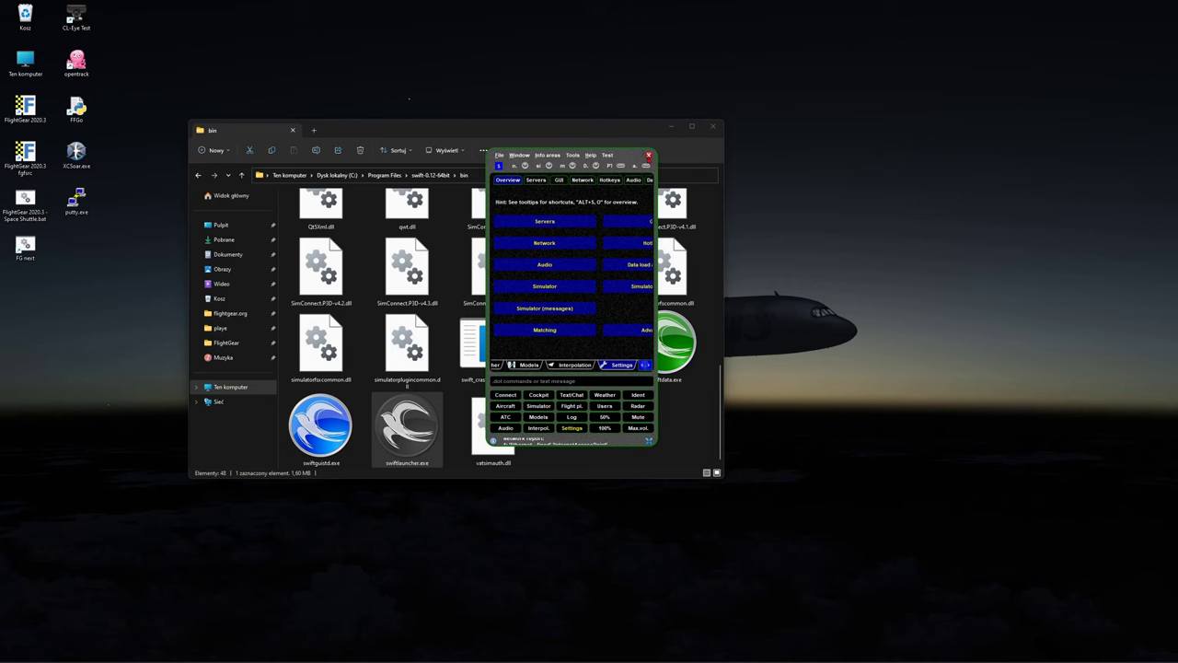
left_click_drag(656, 441, 909, 588)
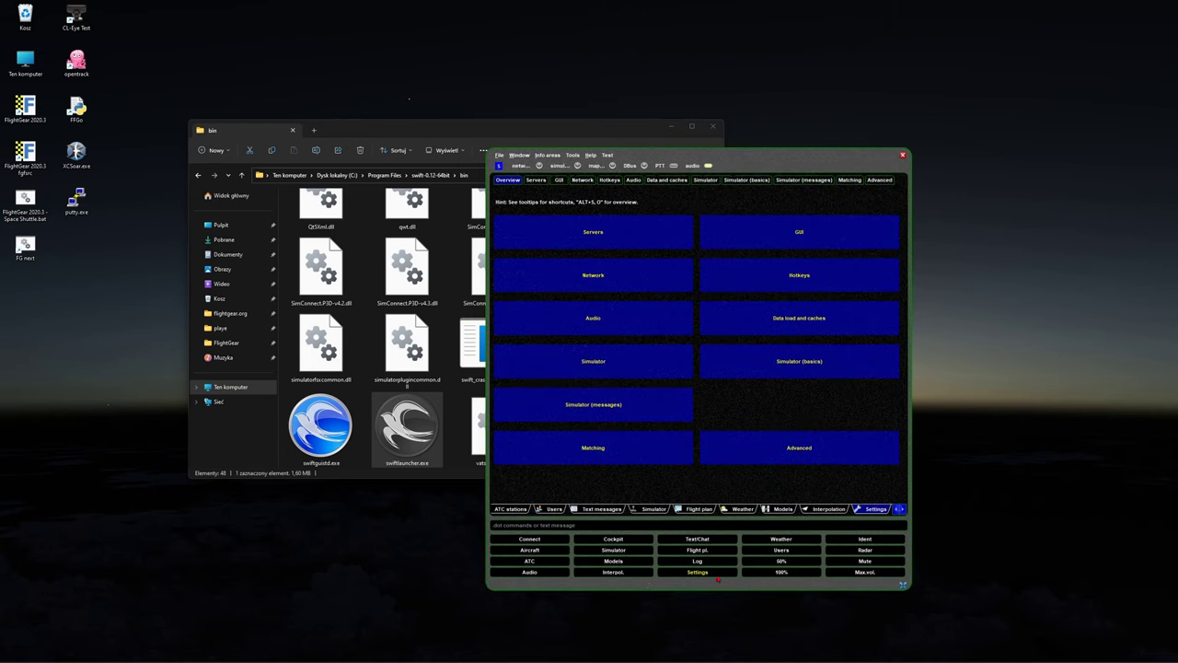
left_click(815, 222)
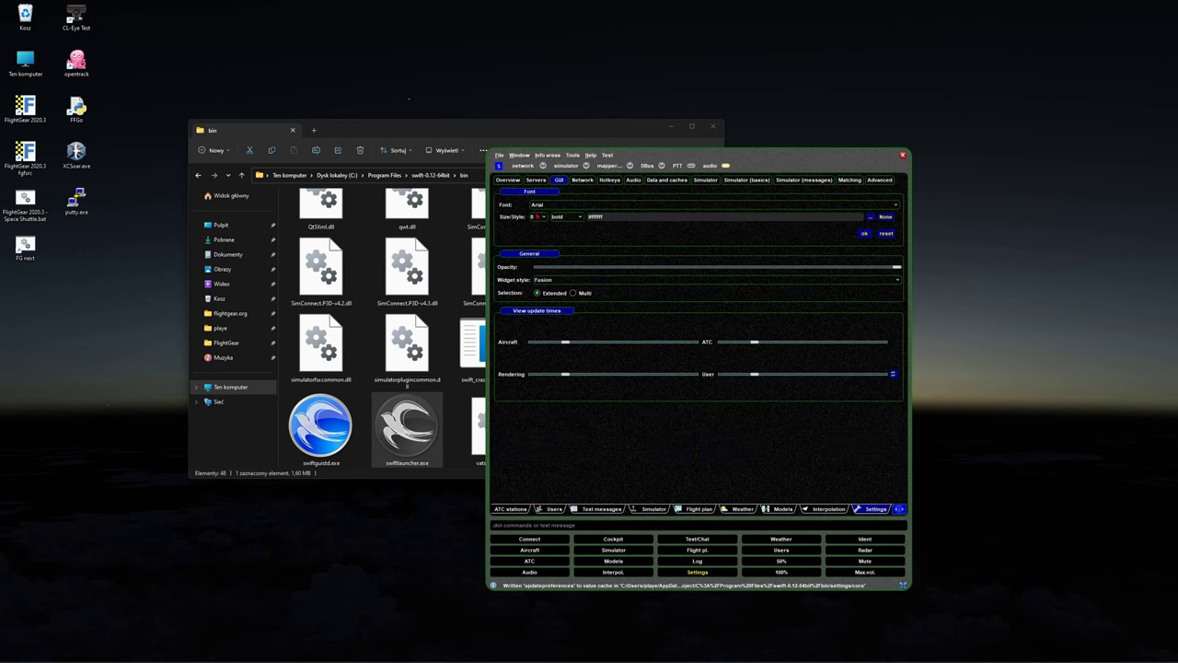
left_click(539, 217)
left_click(538, 261)
left_click(864, 234)
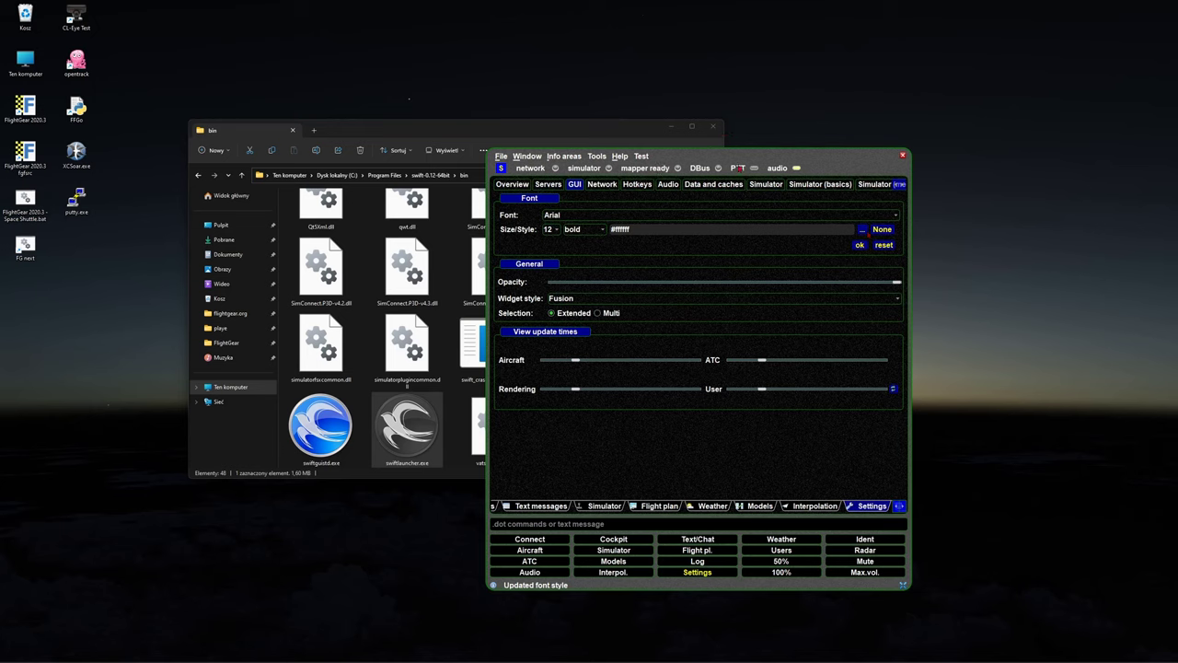
Step: Close the bin folder window, reposition and enlarge the pilot client window, and show its cockpit page
left_click(711, 126)
left_click_drag(790, 156, 659, 101)
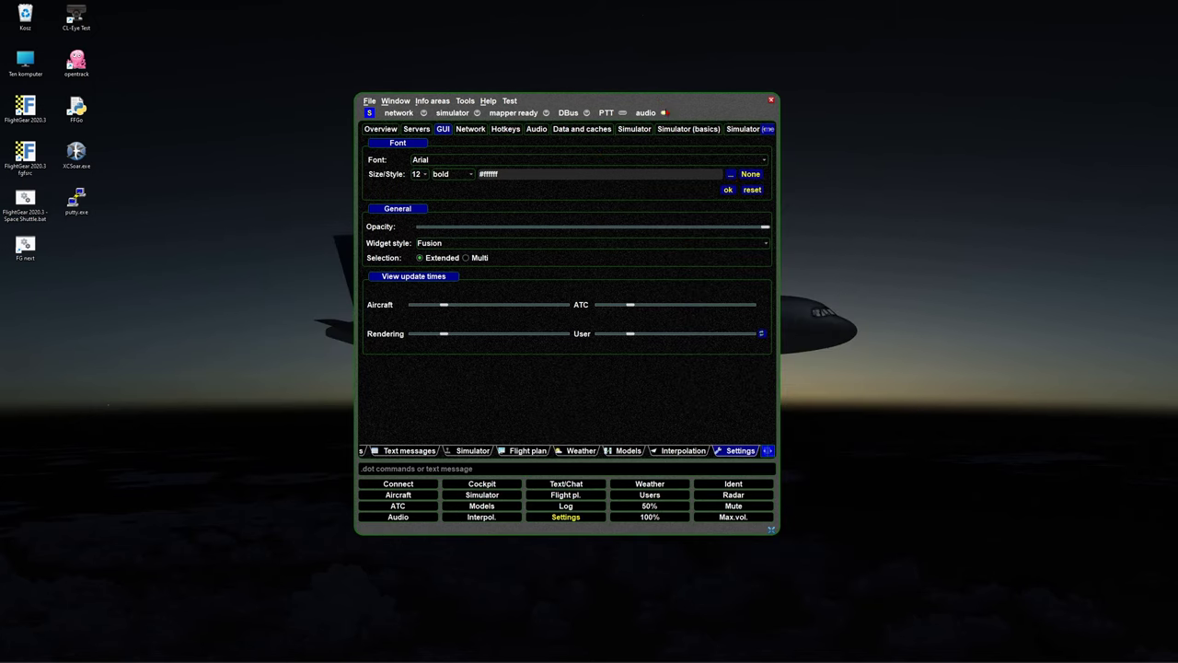
left_click_drag(703, 102, 579, 38)
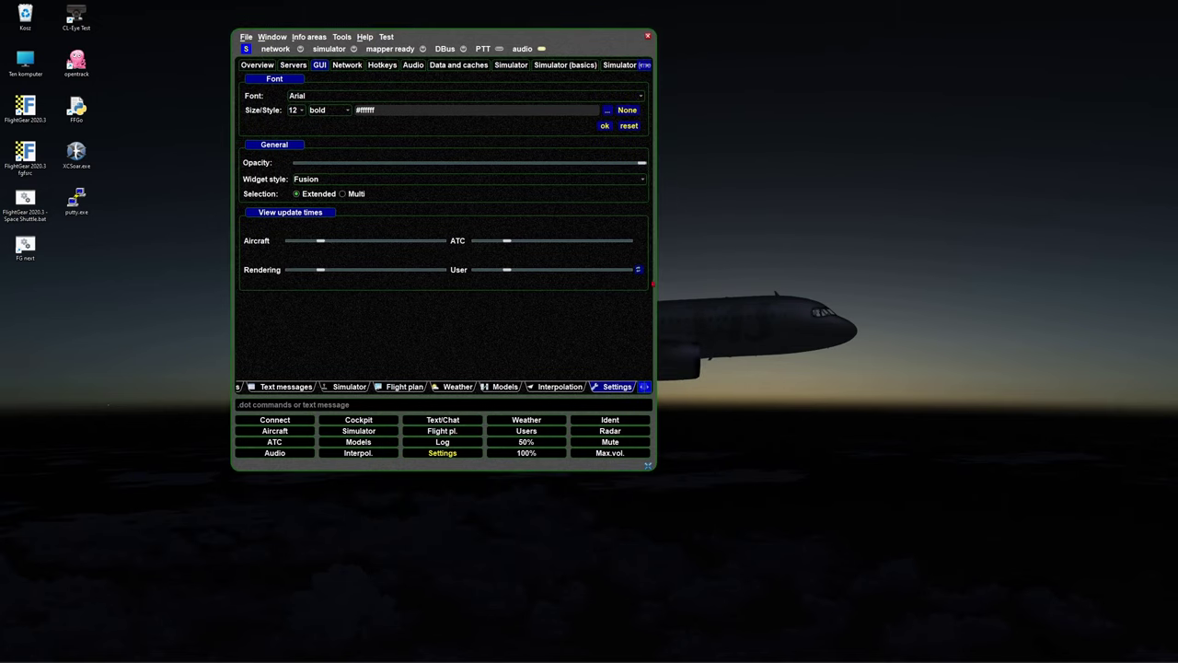
left_click_drag(649, 464, 999, 615)
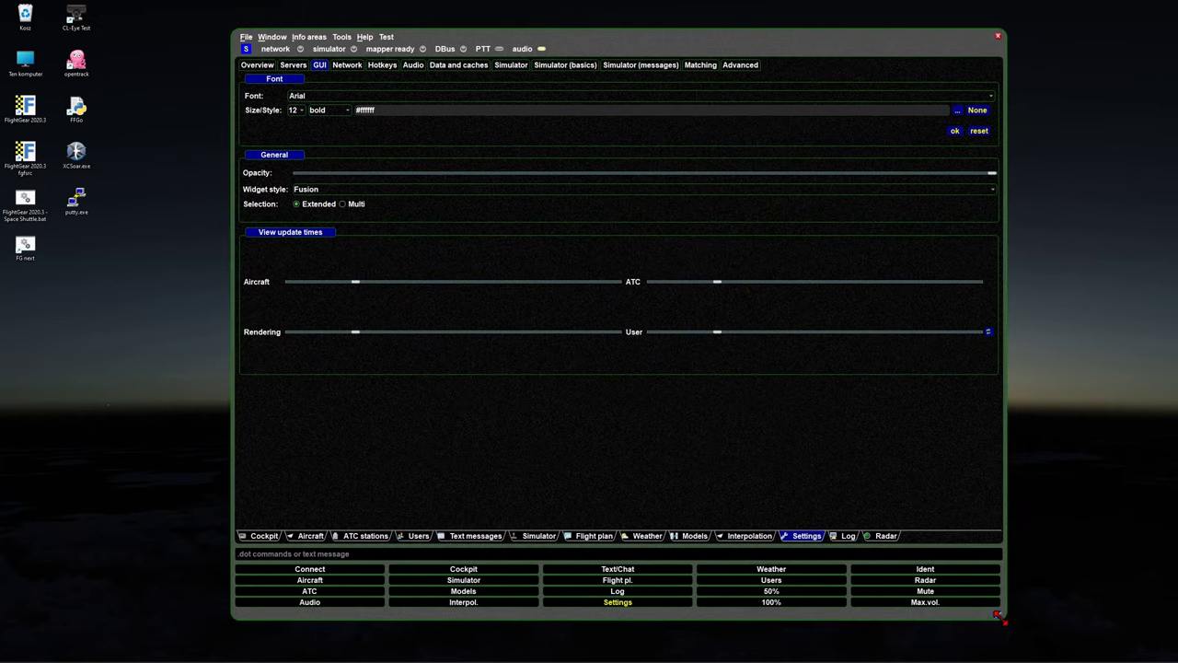
left_click_drag(611, 45, 584, 44)
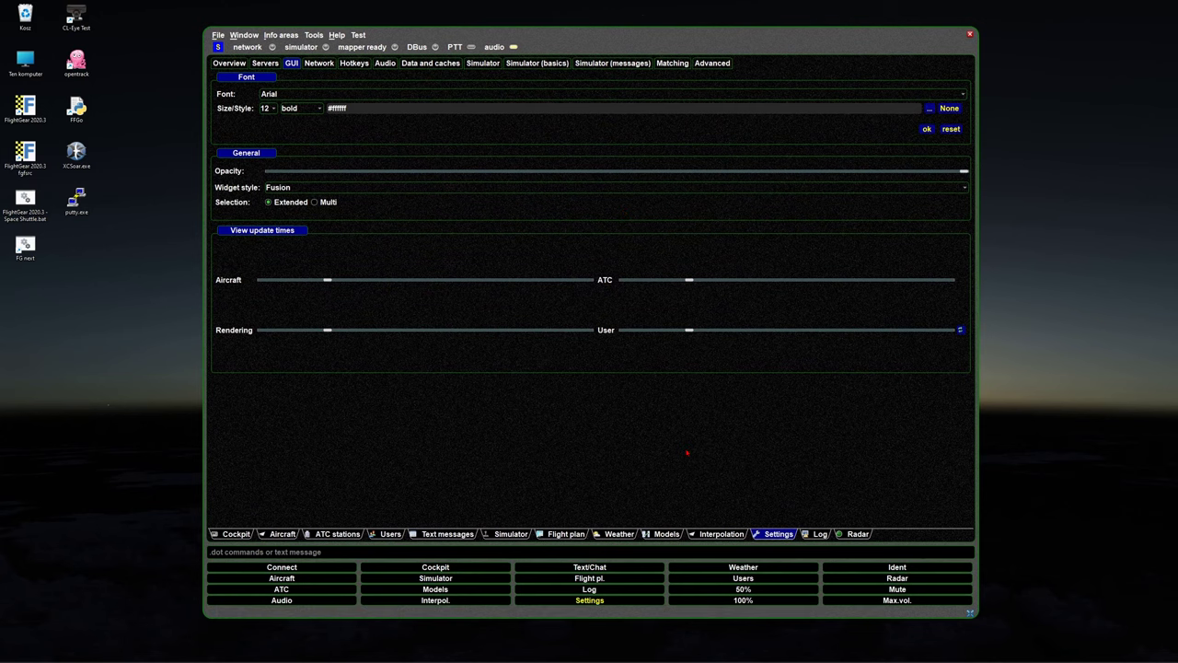
left_click(436, 567)
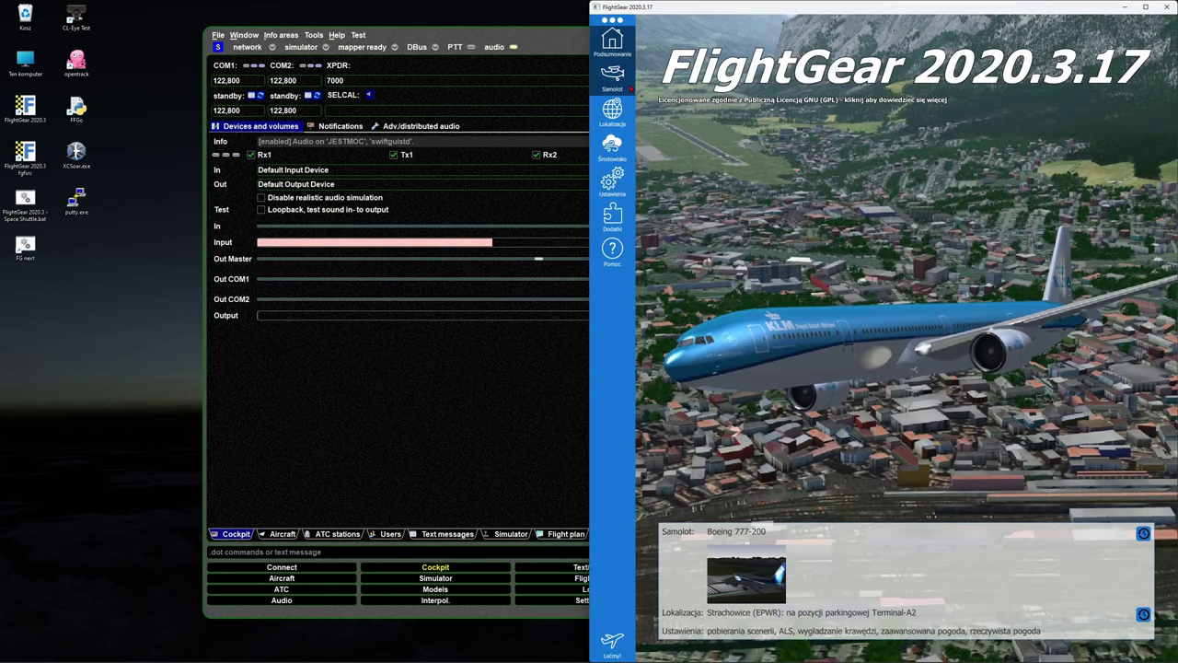
Step: In the FlightGear launcher, choose the Cessna 172P, review the location, environment and general settings, and start the flight
left_click(612, 75)
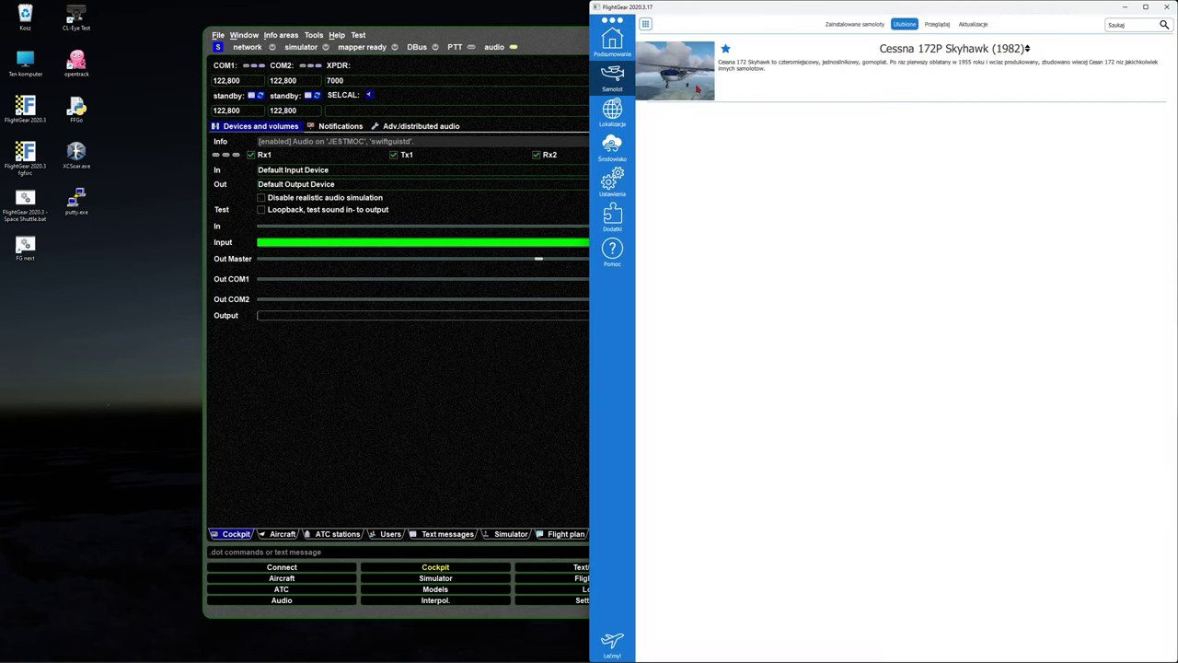
left_click(612, 112)
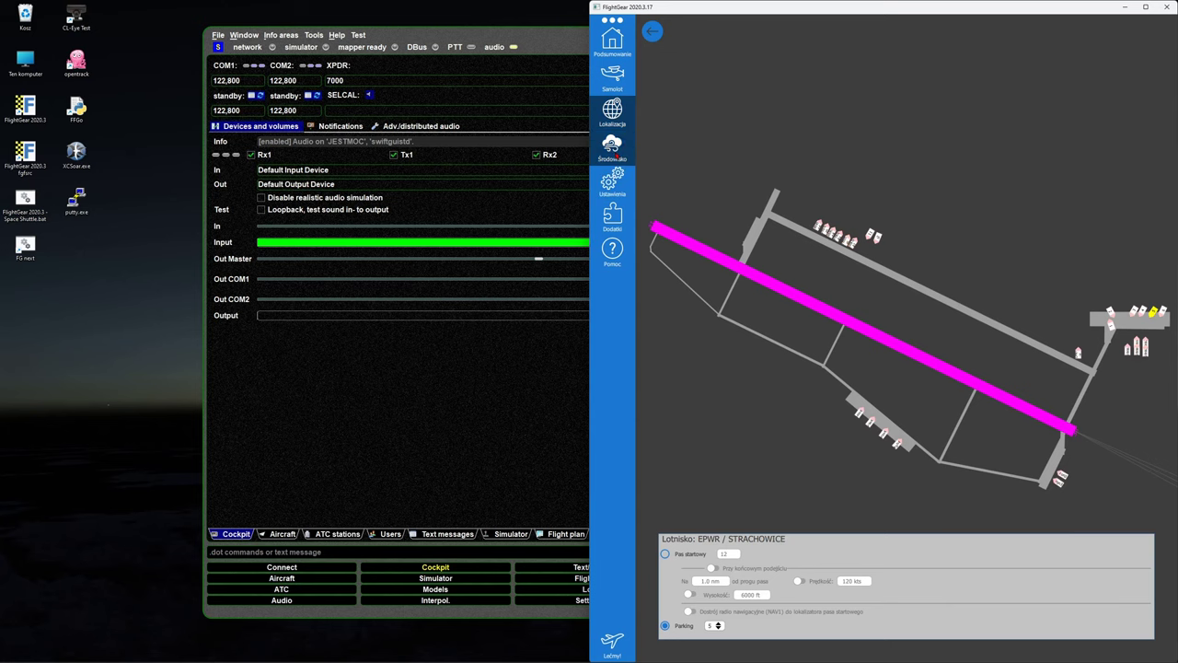
left_click(612, 145)
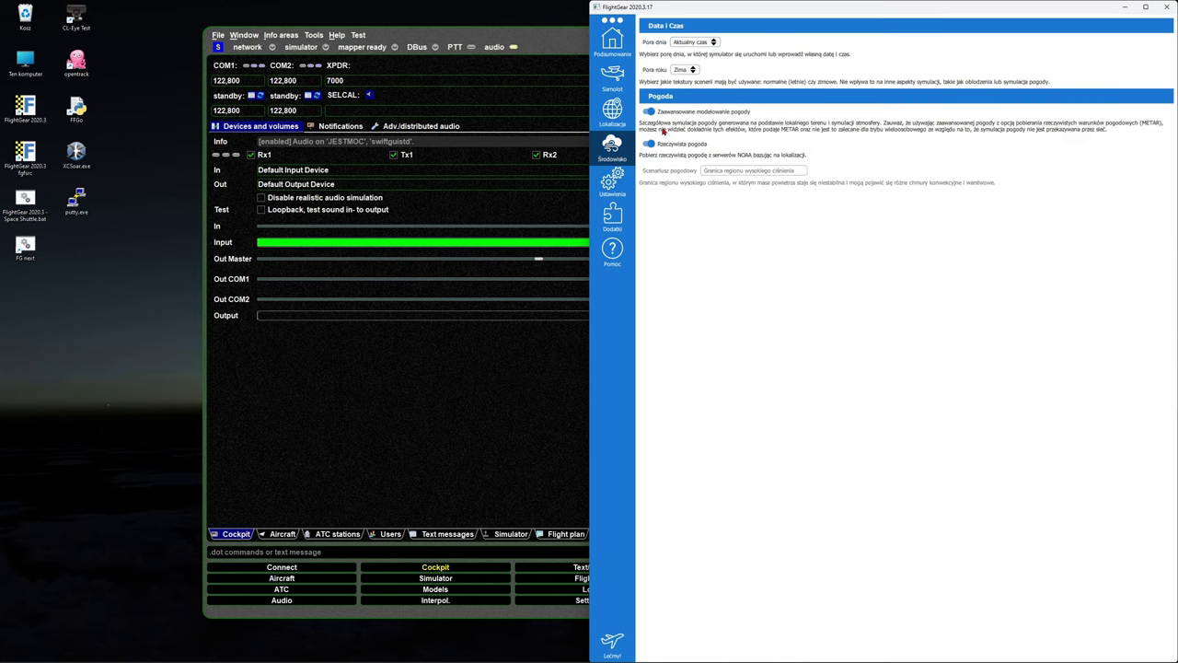
left_click(612, 181)
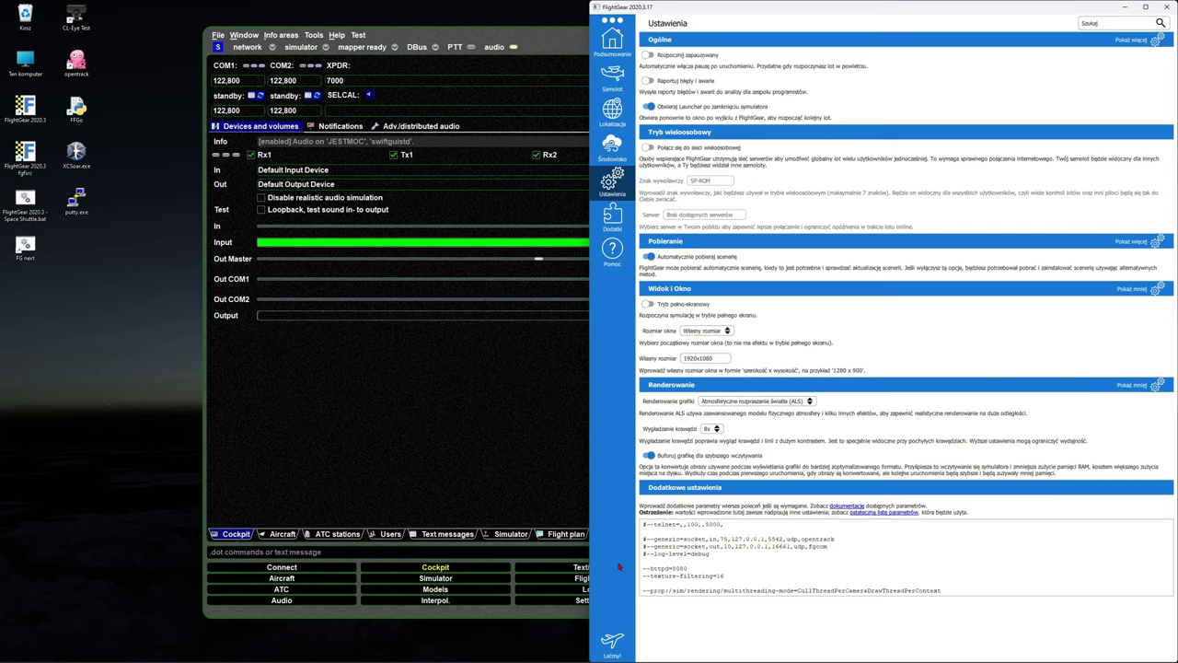
left_click(612, 644)
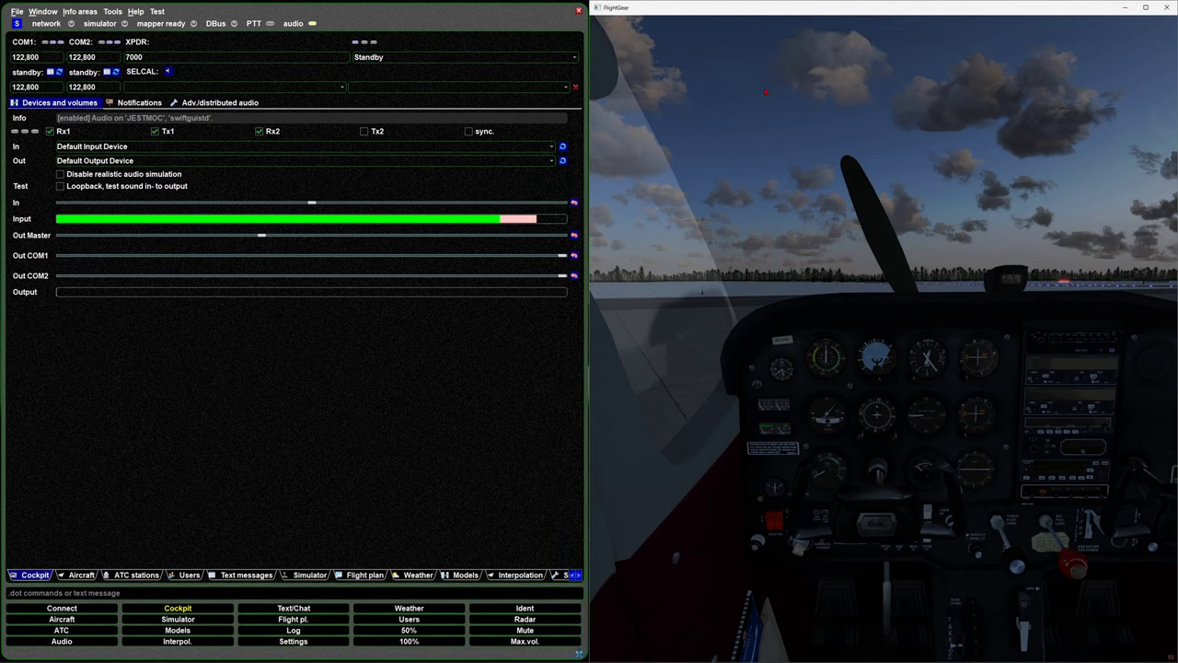
Step: Start the swift connection server in FlightGear at address 127.0.0.1 and port 45003, and close its dialog
mouse_move(768, 18)
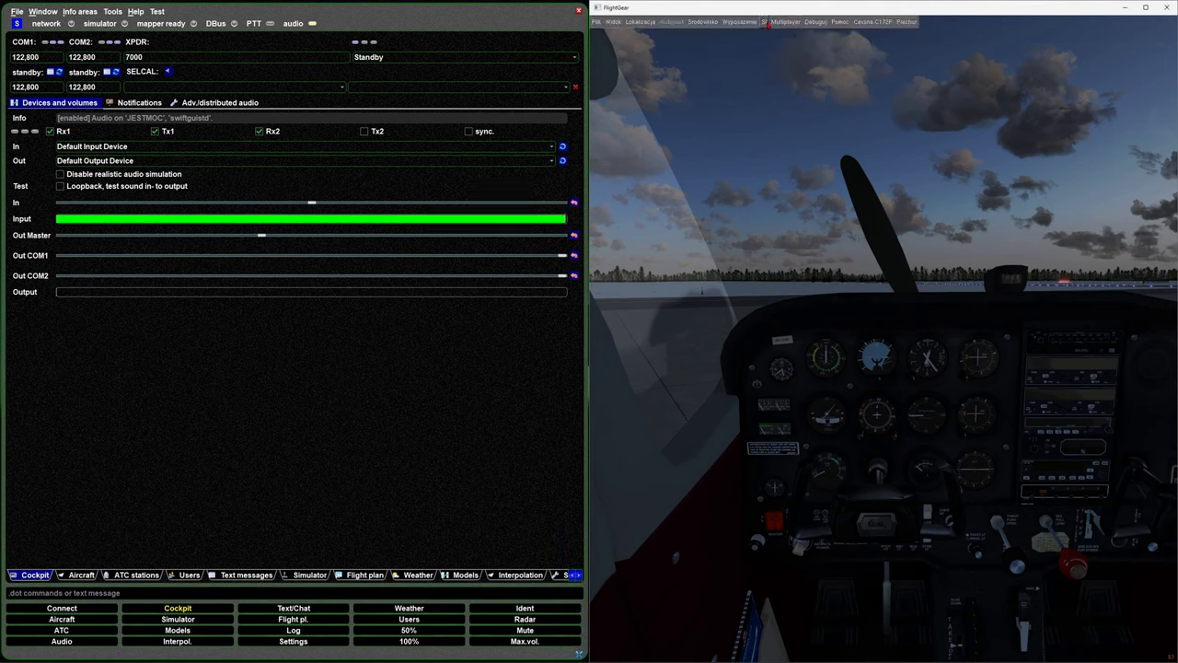
left_click(784, 22)
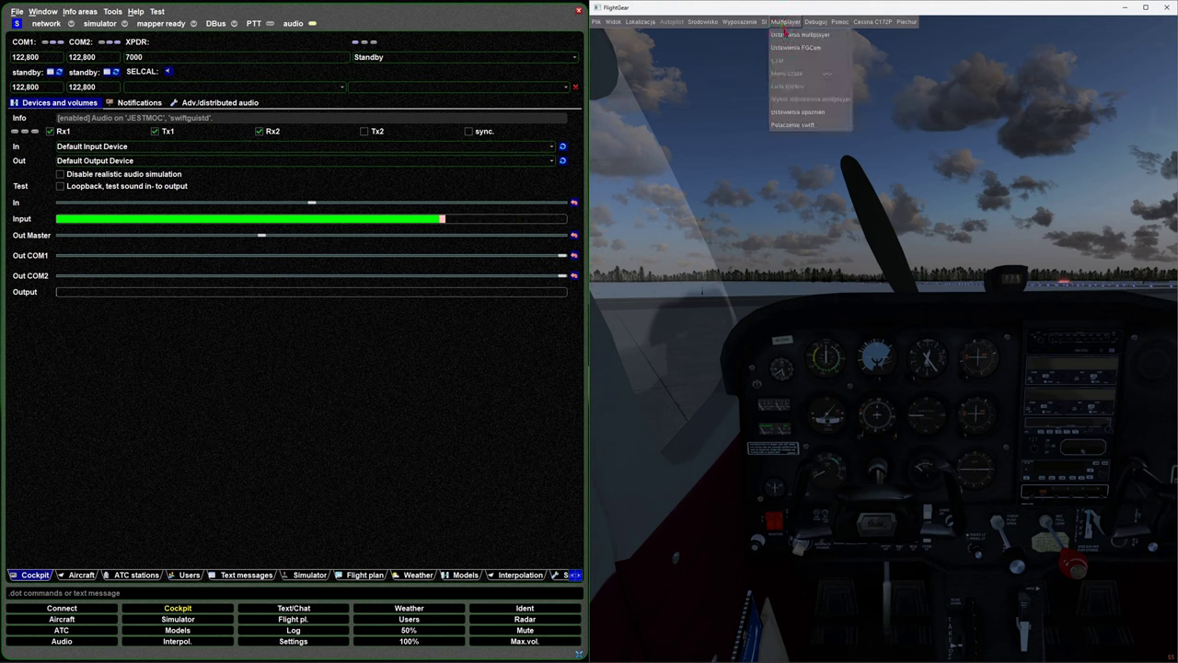
left_click(795, 126)
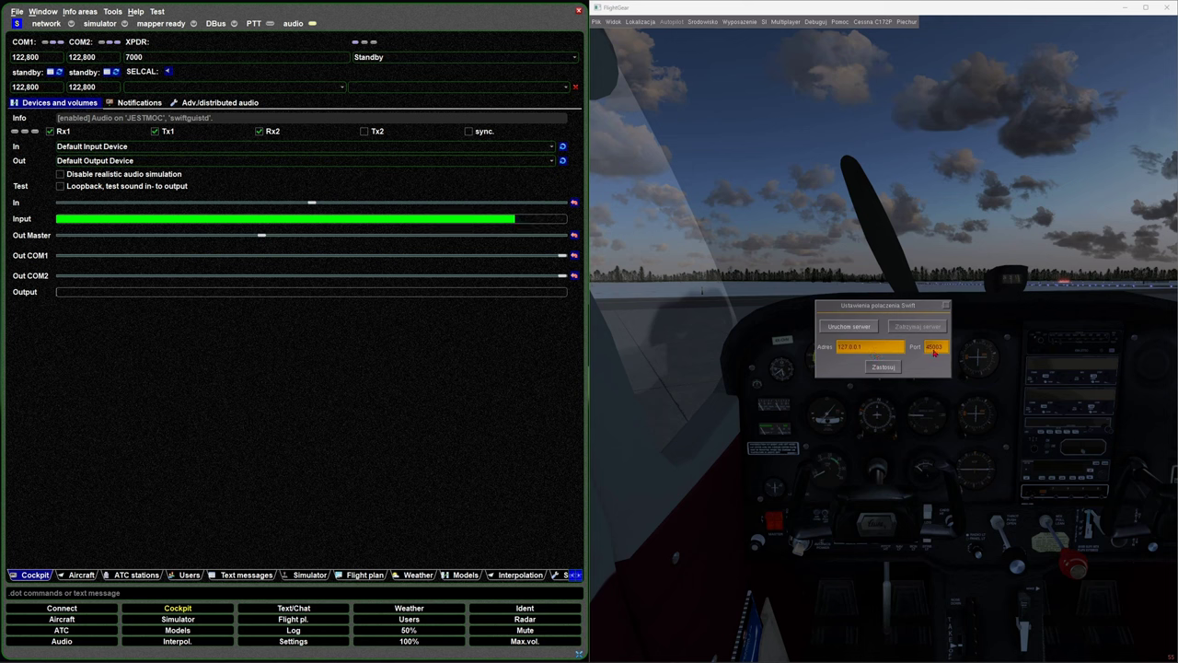
left_click(831, 326)
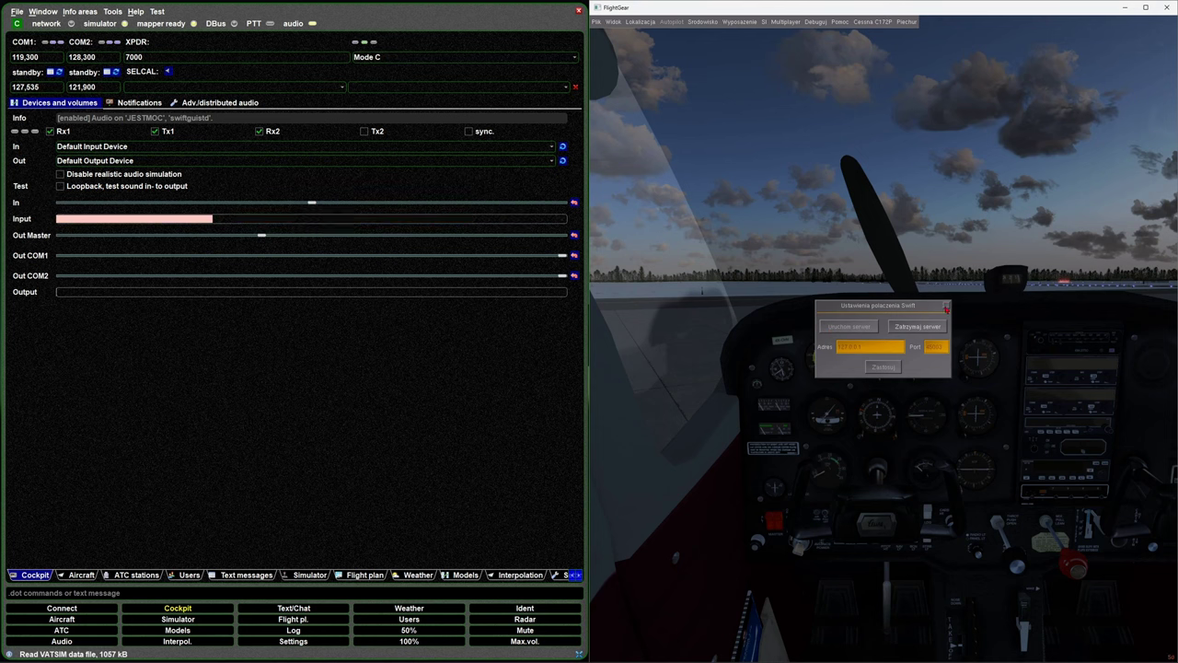
left_click(946, 307)
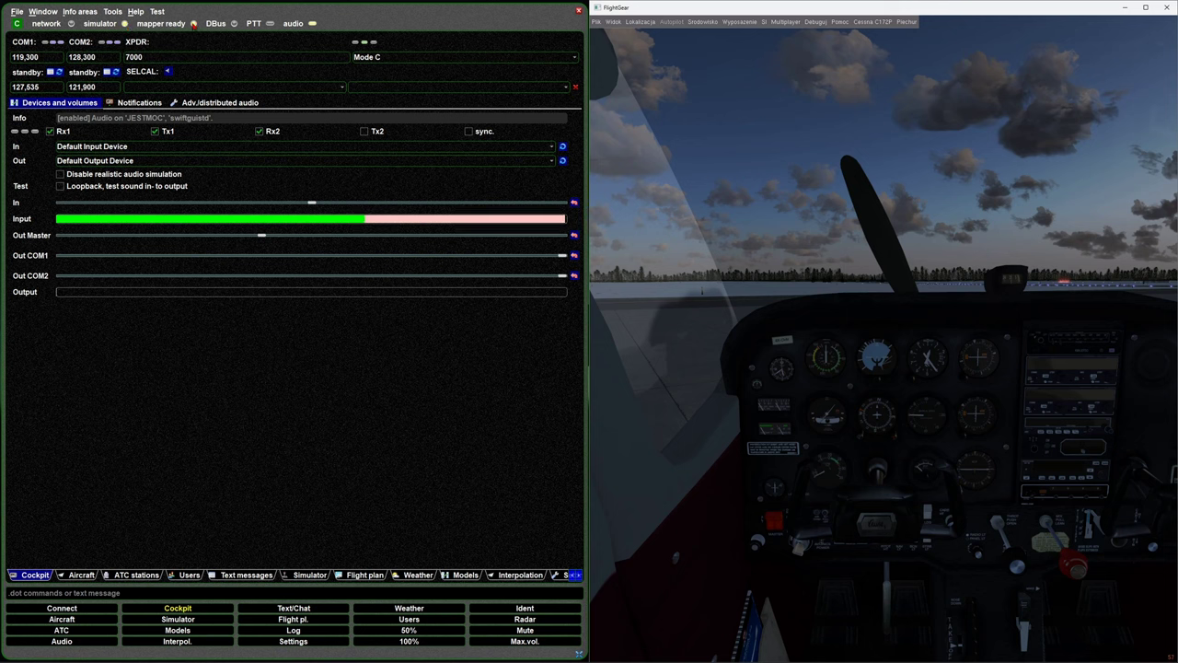
Step: Compare the address and port in FlightGear's swift connection dialog with the pilot client's FlightGear plugin settings, and close both dialogs
left_click(739, 21)
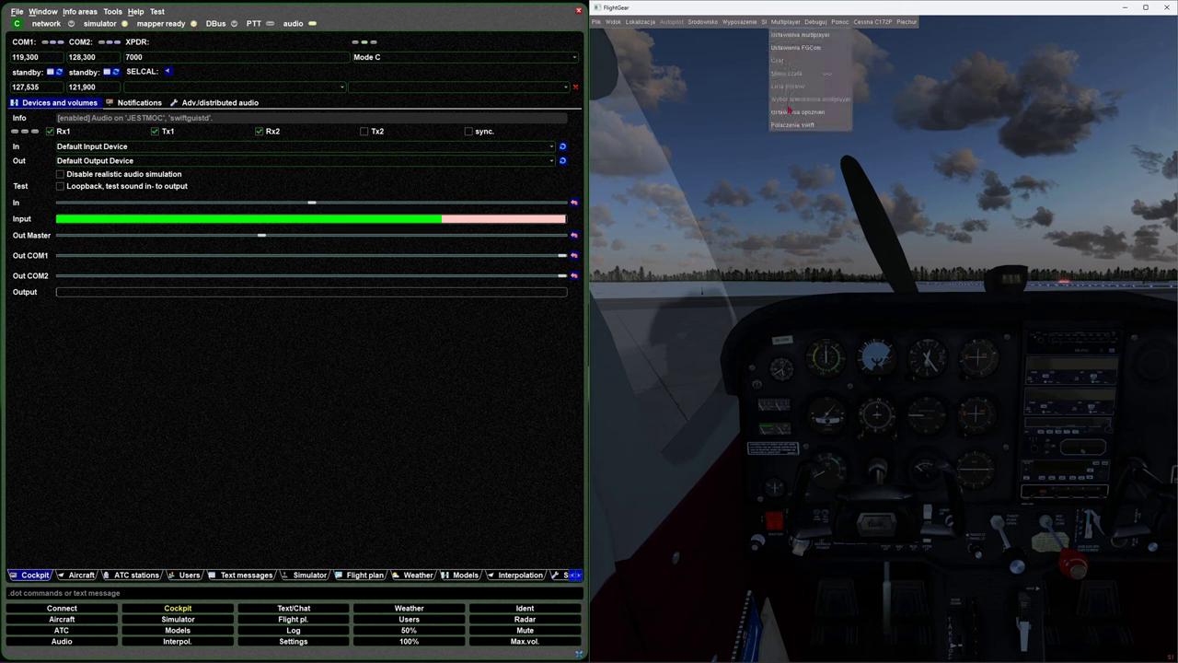
left_click(800, 38)
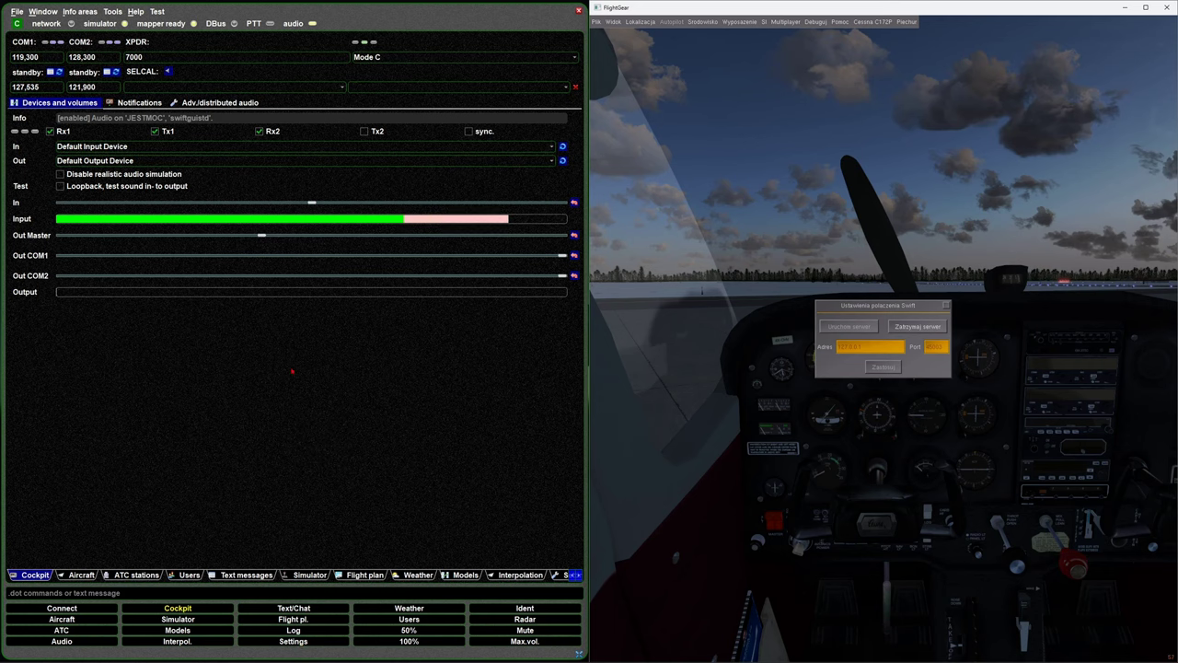
left_click(293, 641)
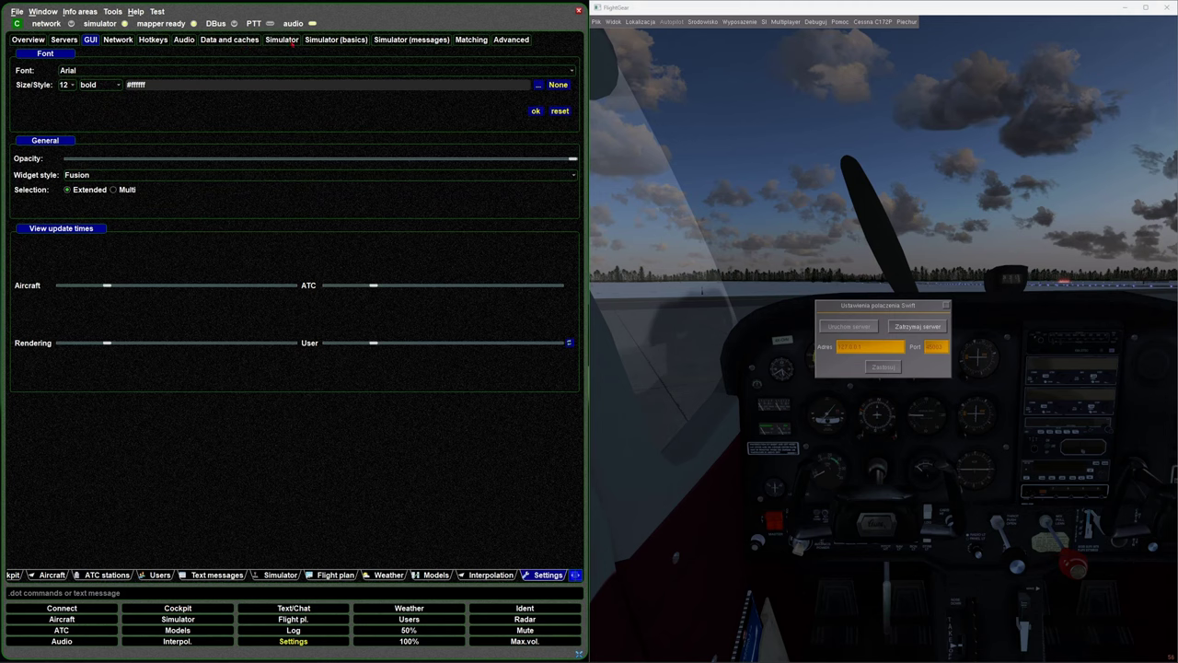
left_click(282, 39)
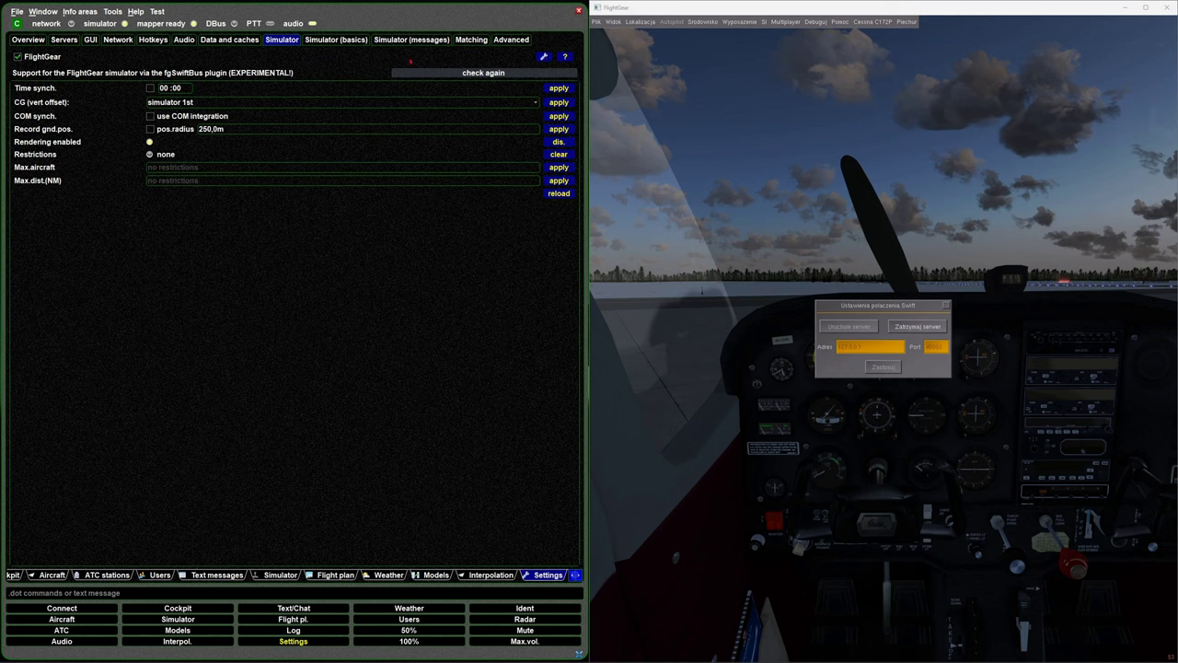
left_click(544, 57)
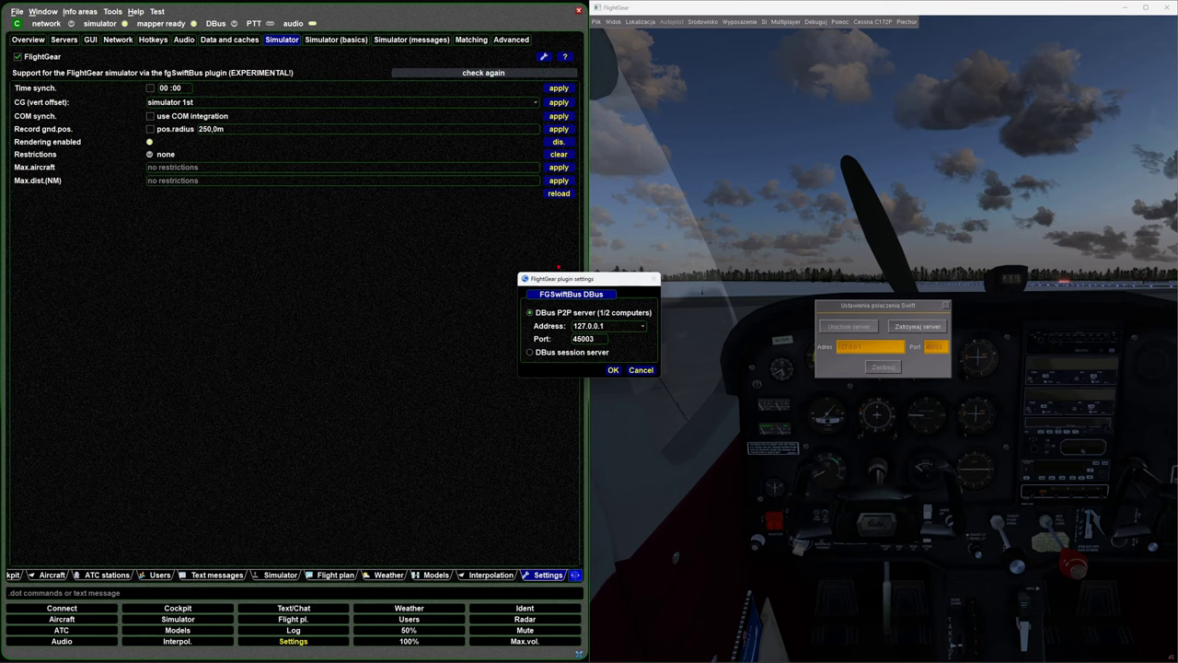
left_click_drag(553, 282, 413, 227)
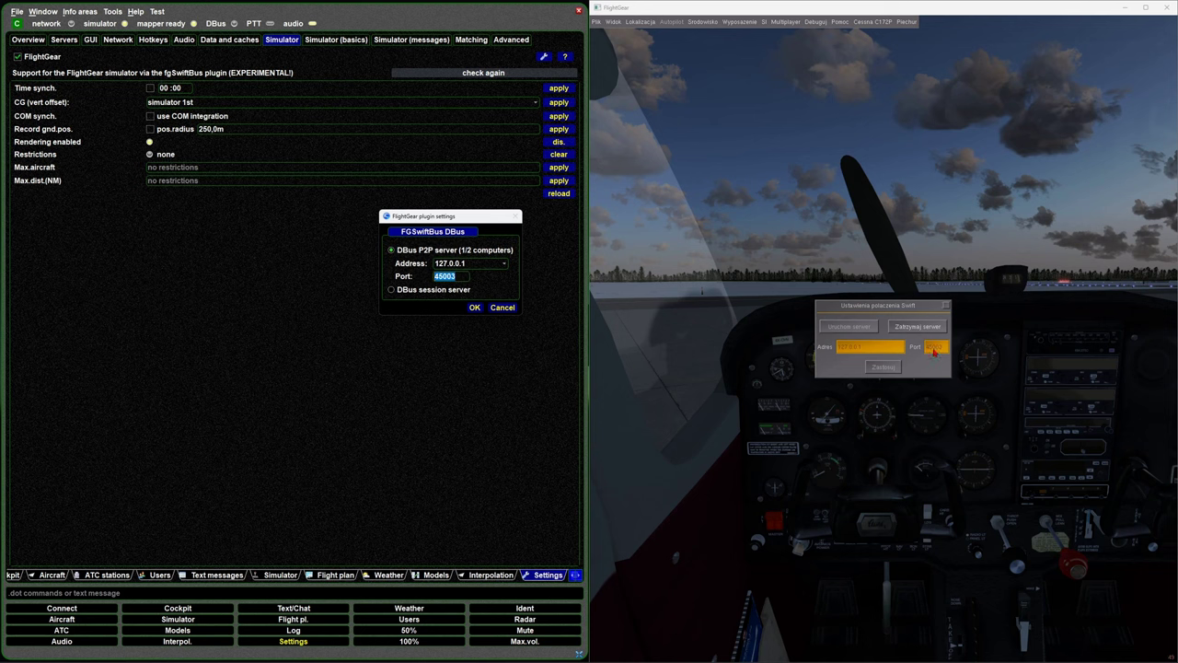
left_click_drag(474, 216, 419, 213)
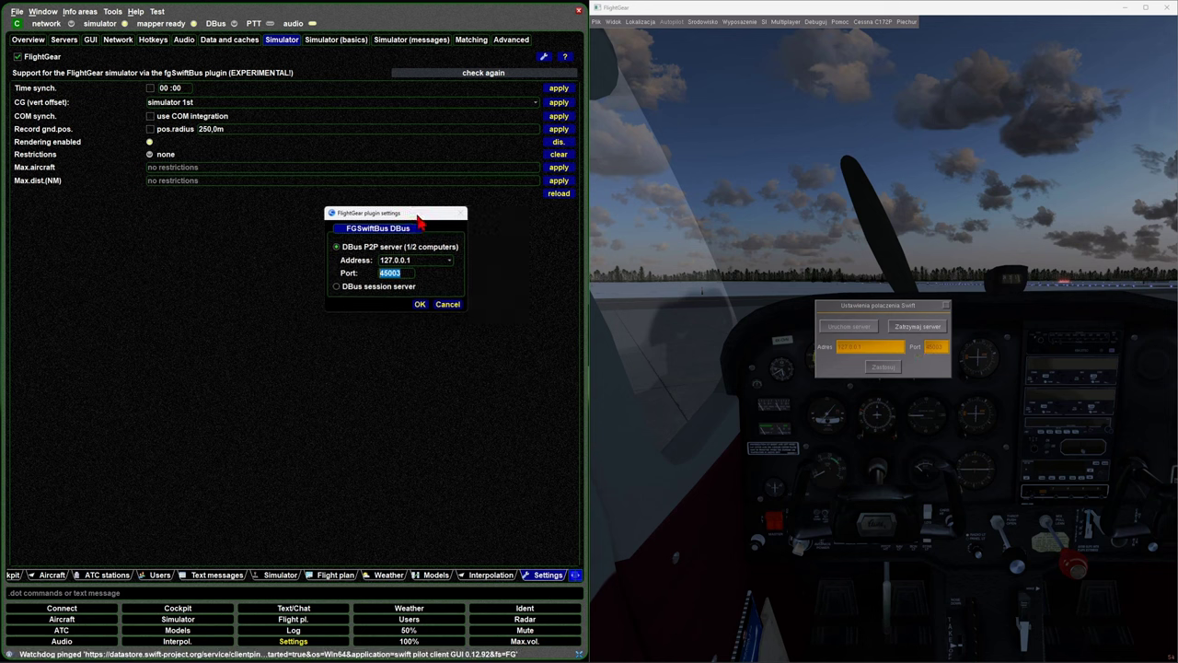
left_click(450, 306)
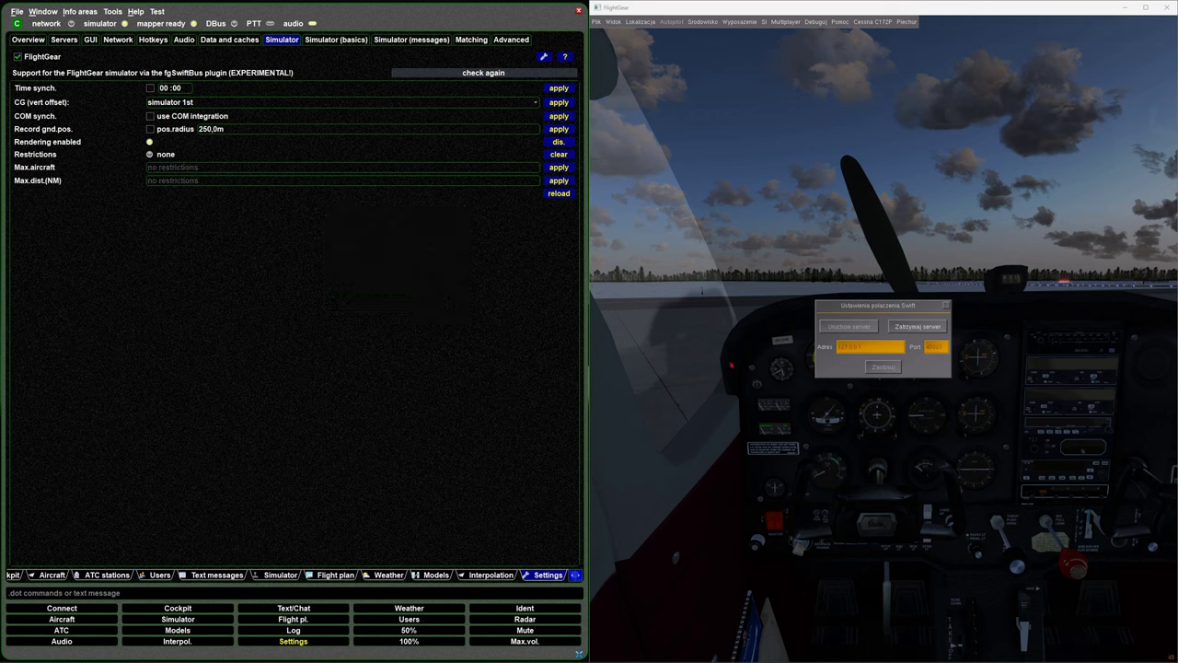
left_click(947, 306)
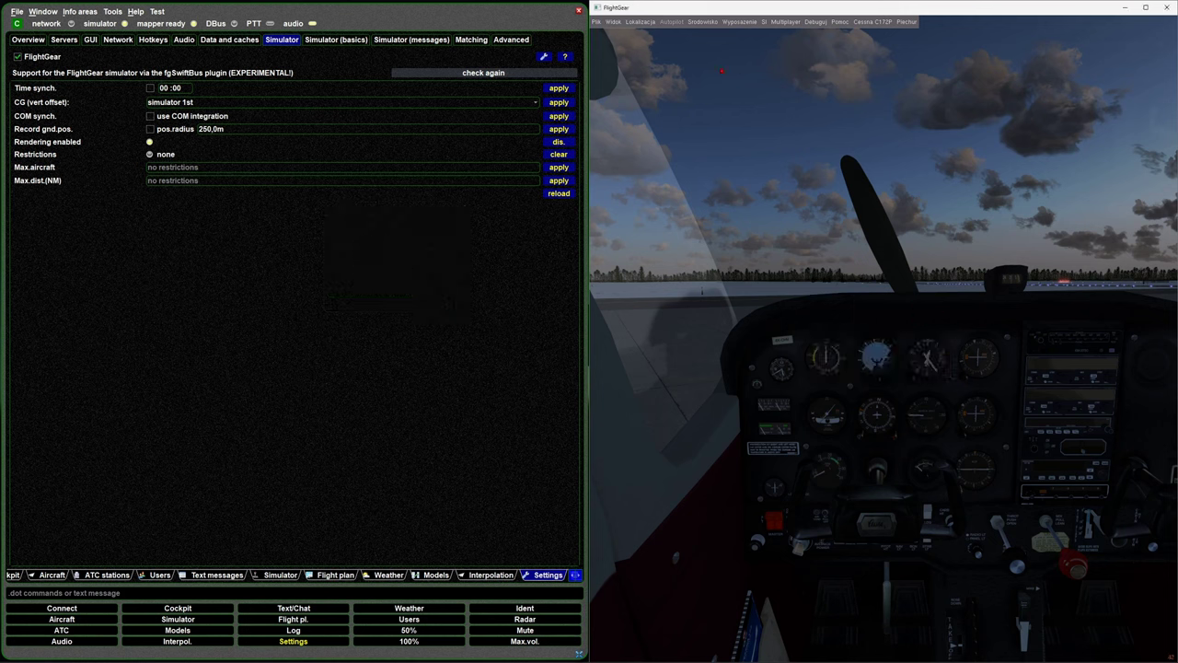
Step: Check FlightGear's multiplayer settings and its AI traffic and scenario settings, closing each dialog
left_click(780, 22)
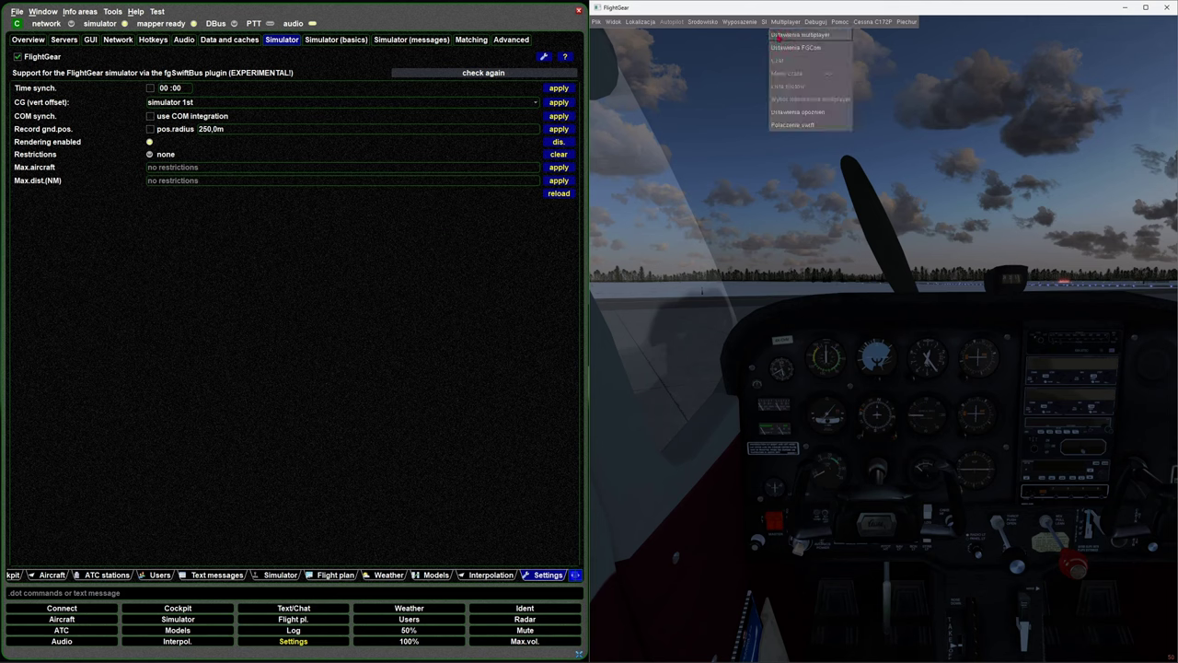
left_click(805, 30)
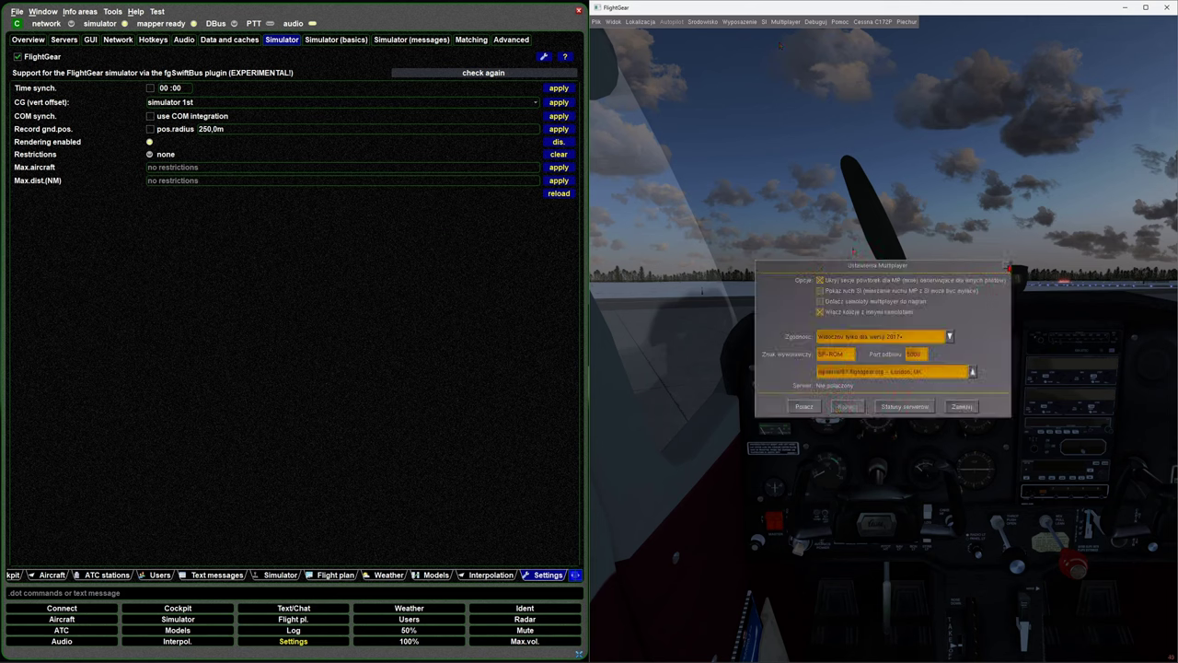
left_click(1008, 267)
left_click(765, 22)
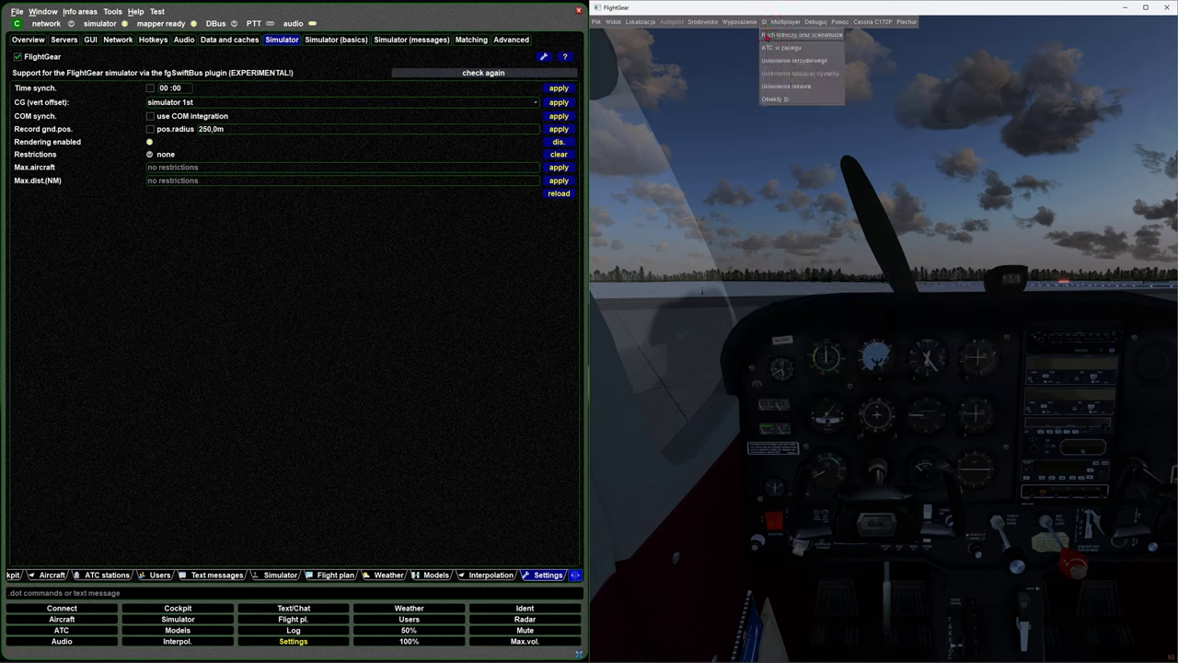
left_click(766, 41)
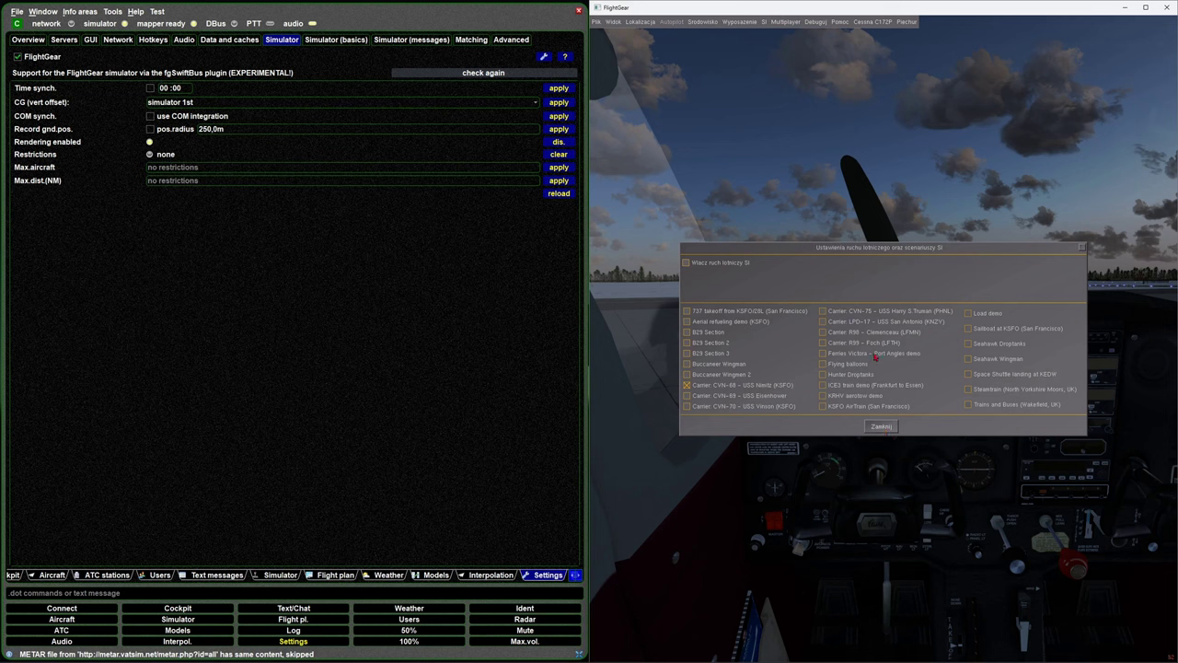
left_click(1081, 248)
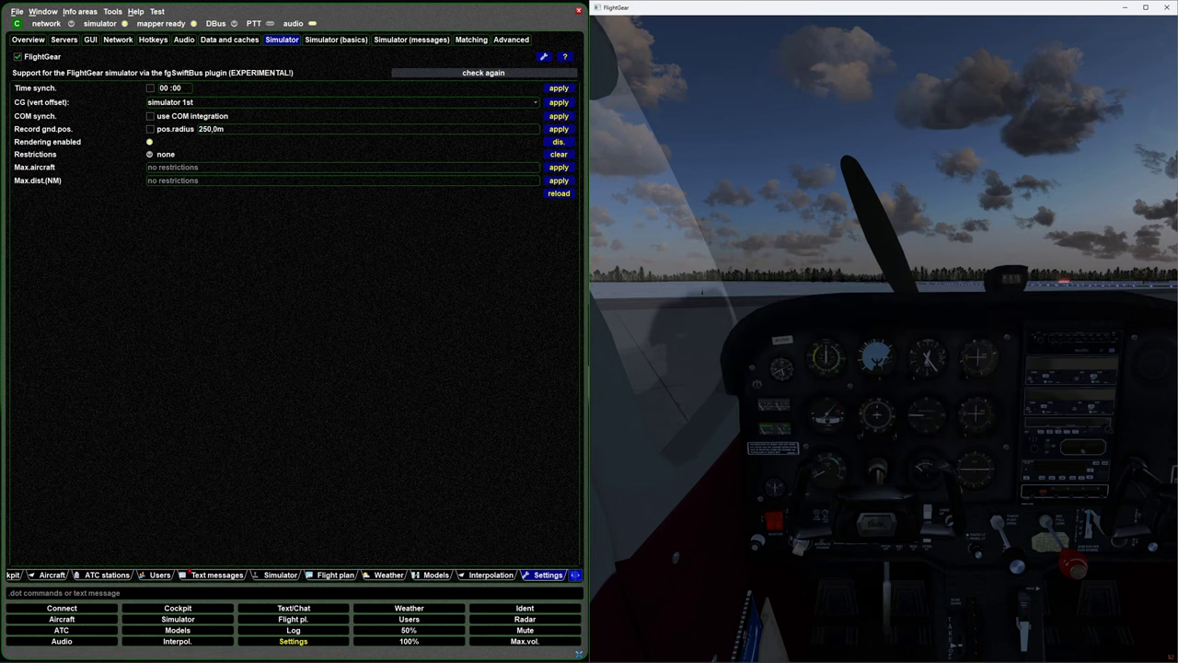
Step: On the pilot client's cockpit page, switch the transponder to Standby and back, and choose Mode C as its mode
left_click(178, 609)
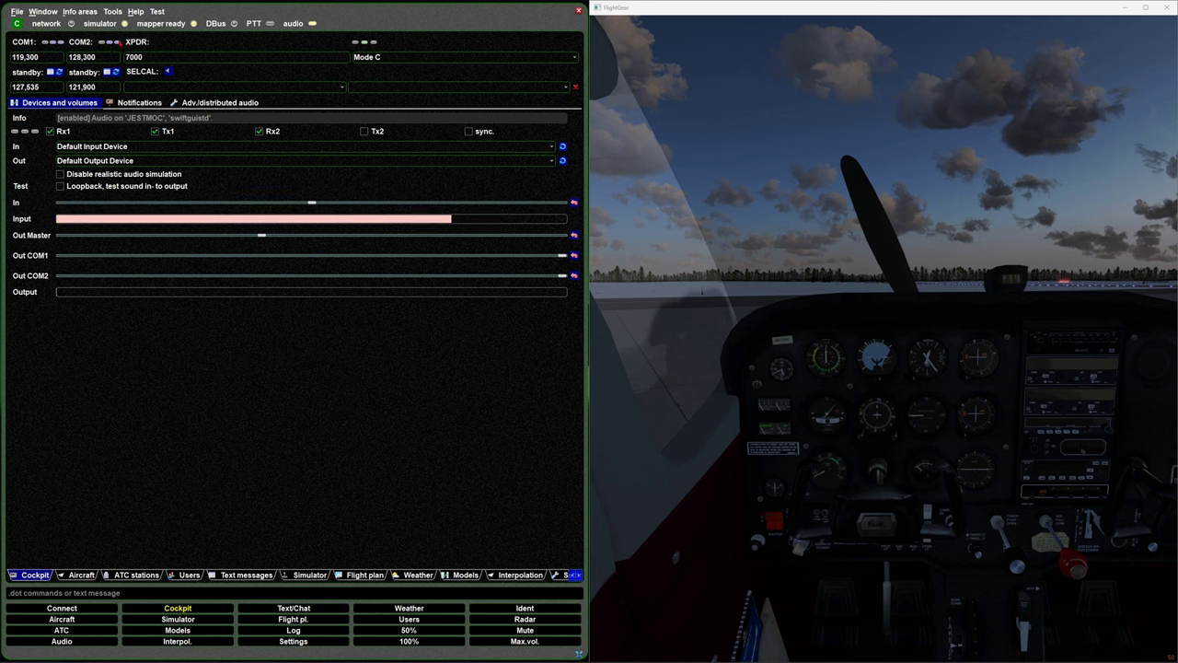
type("0")
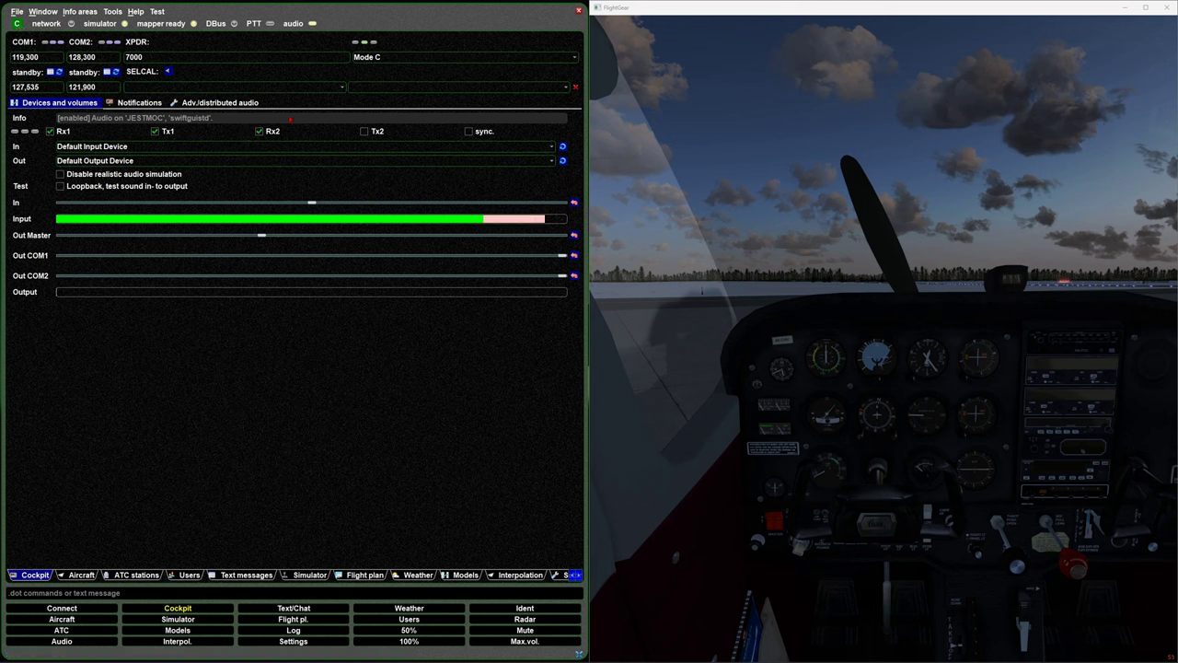
left_click(17, 24)
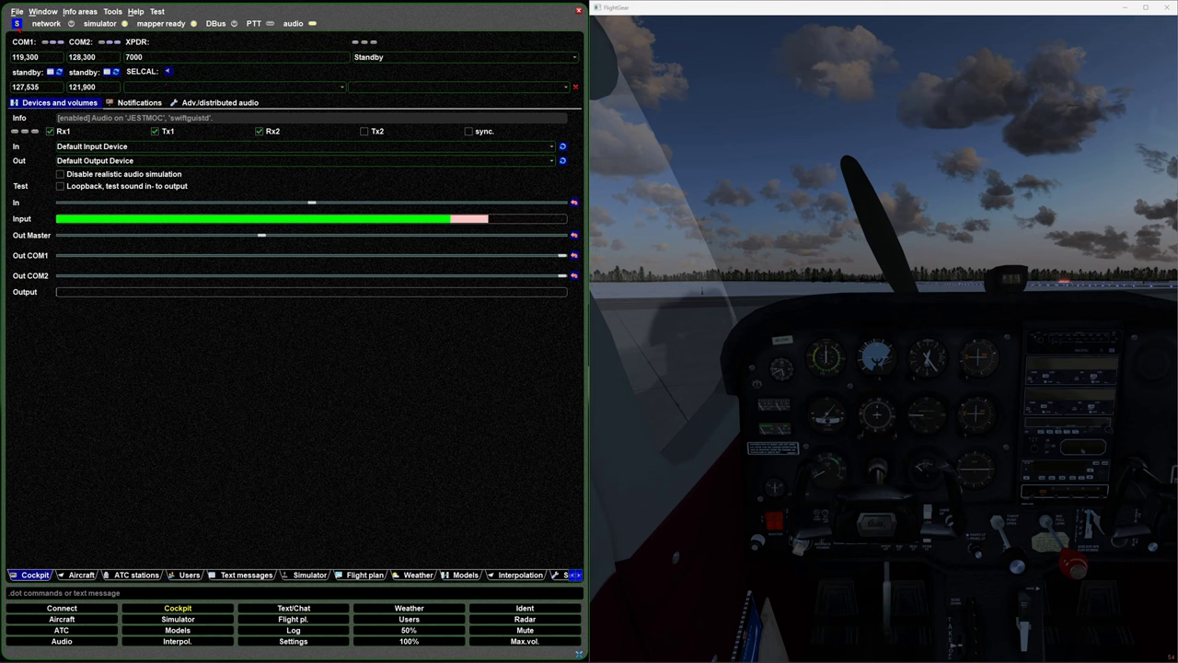
left_click(18, 24)
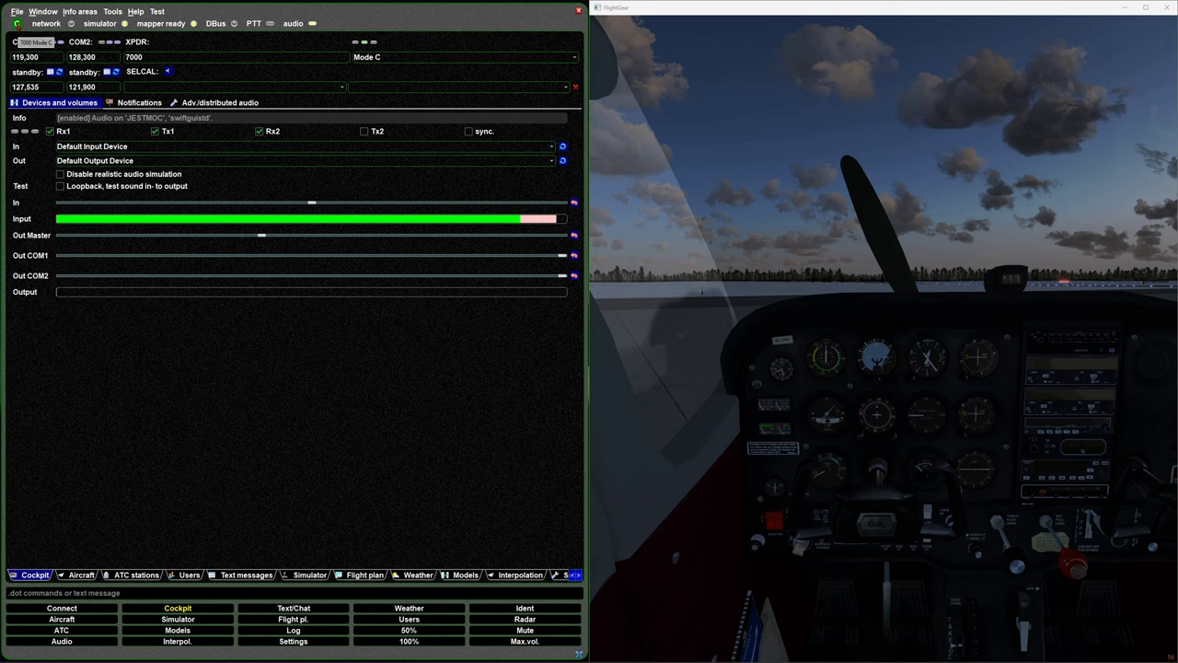
left_click(382, 58)
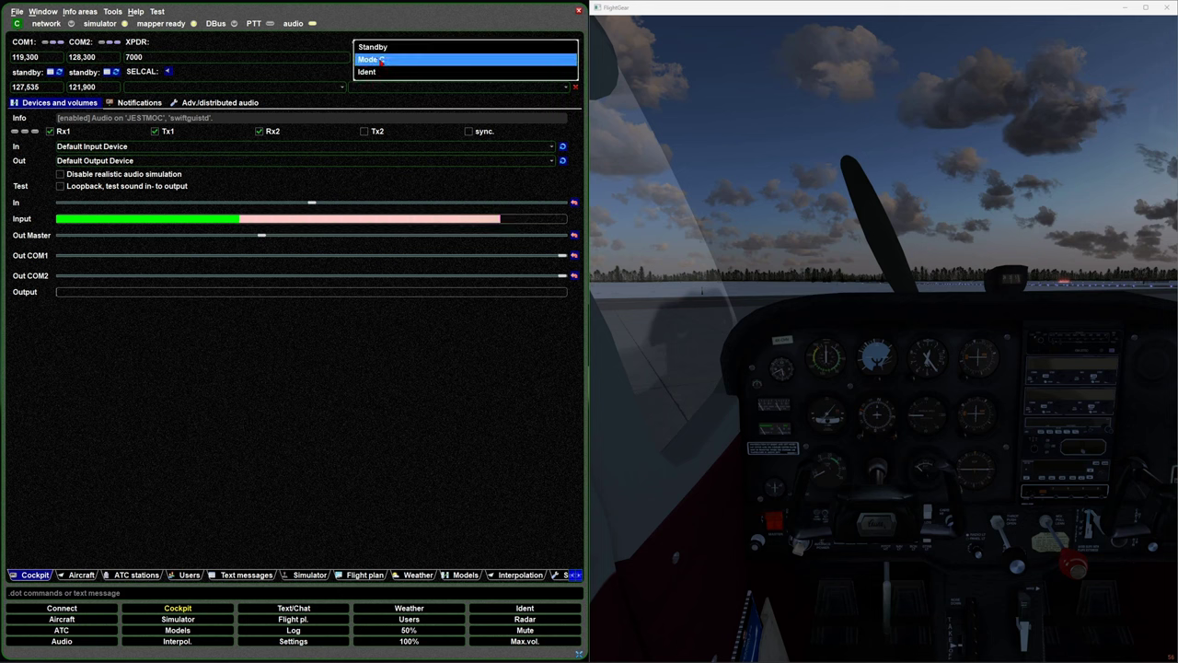
left_click(382, 59)
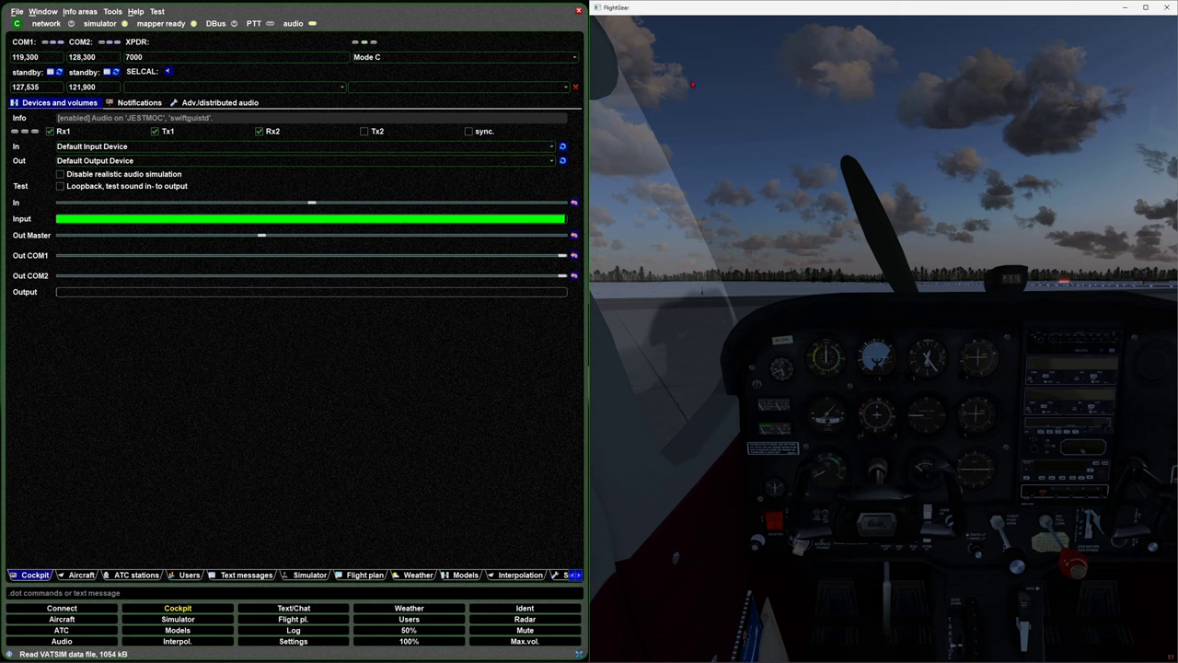
Step: Run Autostart on the Cessna C172P in FlightGear to power up its radios
mouse_move(815, 22)
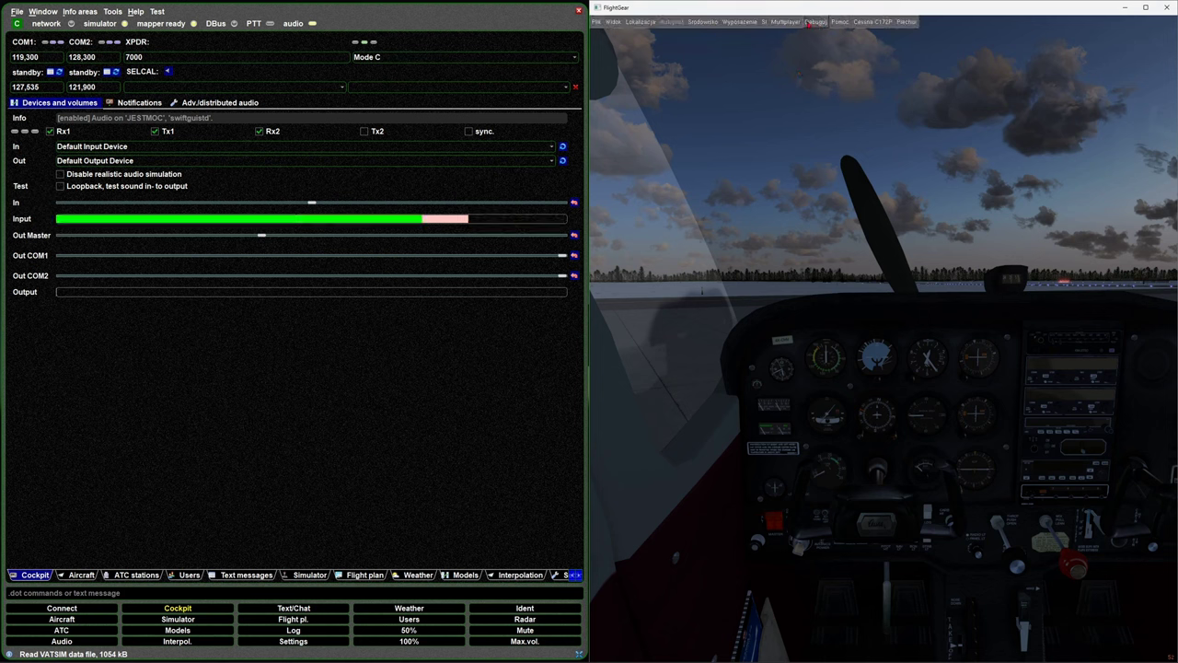
left_click(831, 22)
left_click(872, 22)
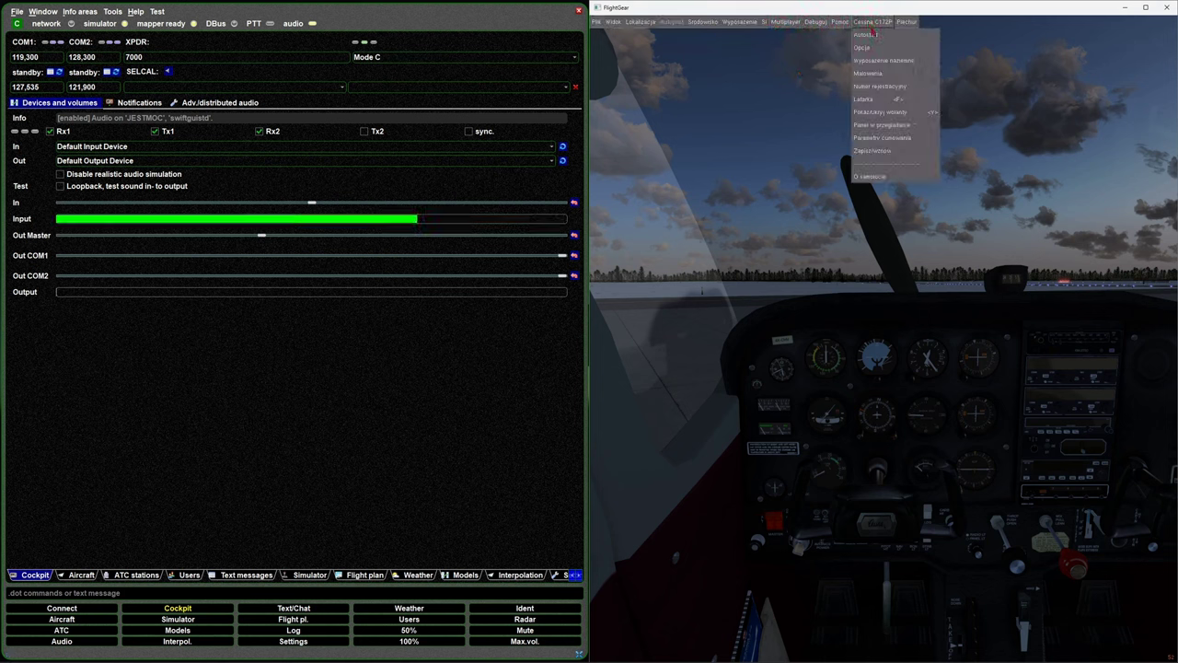
left_click(879, 130)
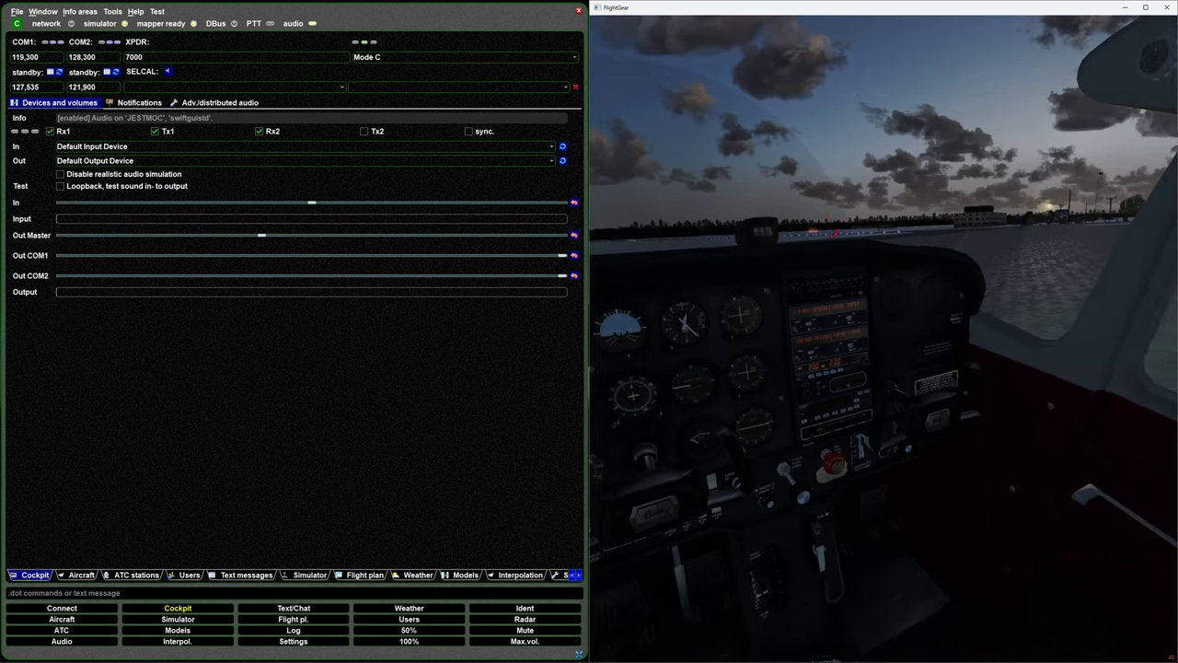
Step: Tune the COM1 standby frequency to 128.540 on the Cessna's radio stack
key("x")
key("x")
key("x")
key("x")
key("x")
key("x")
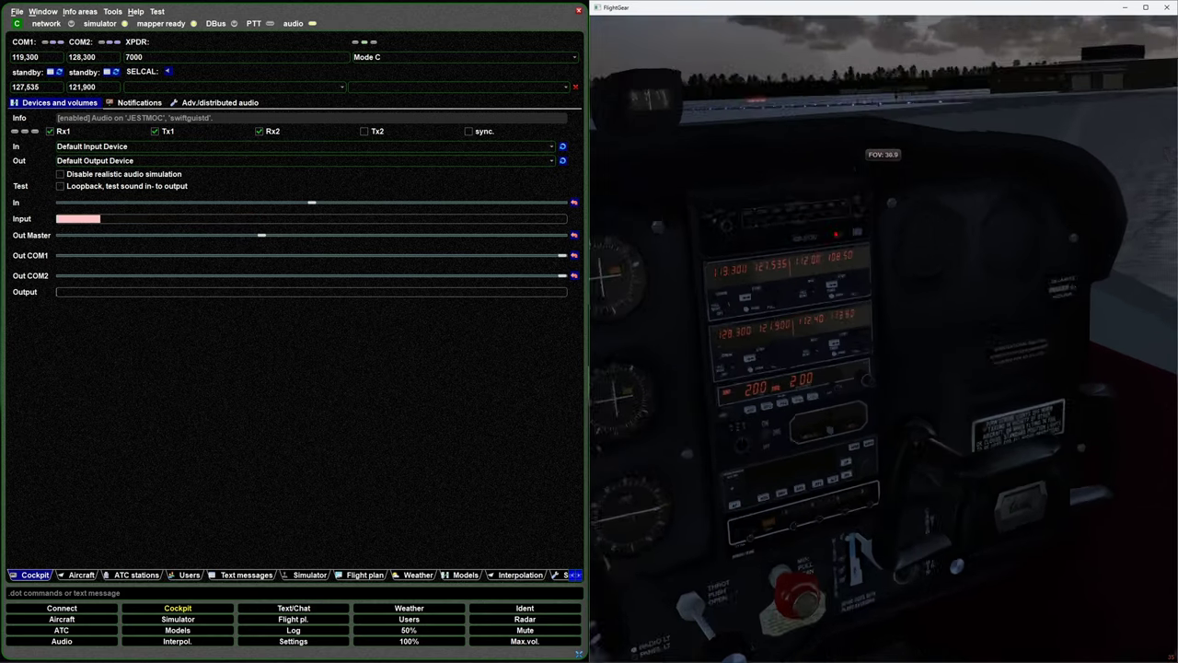
key("shift+x")
key("shift+x")
key("shift+x")
key("shift+x")
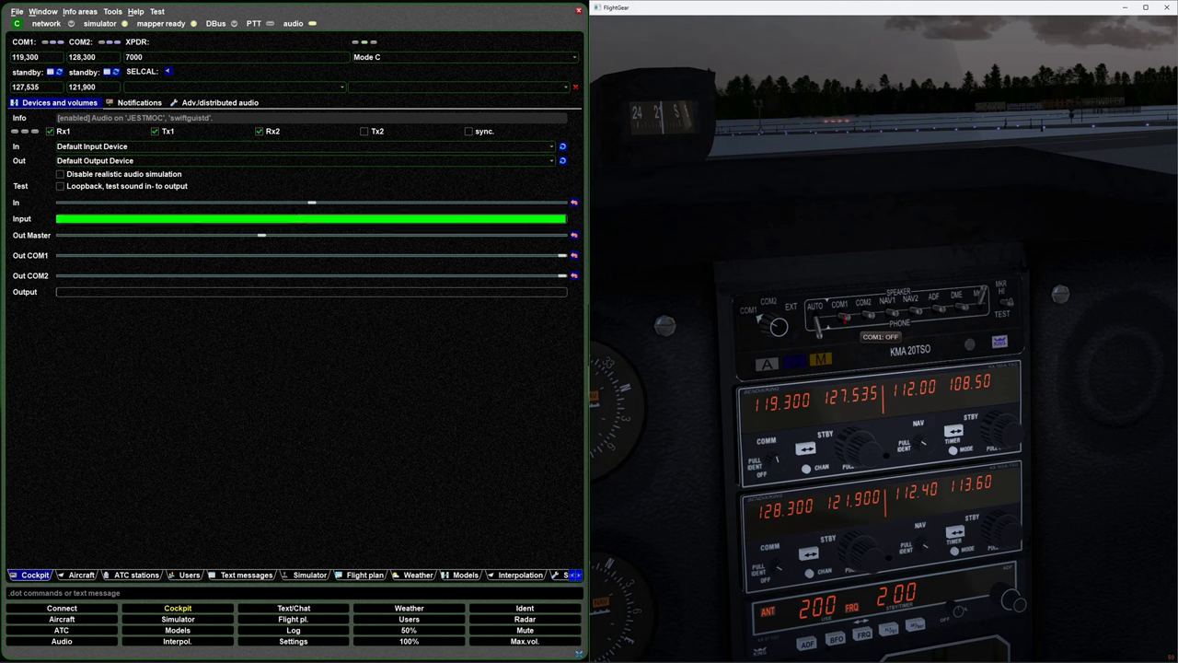
scroll(856, 448, "down", 1)
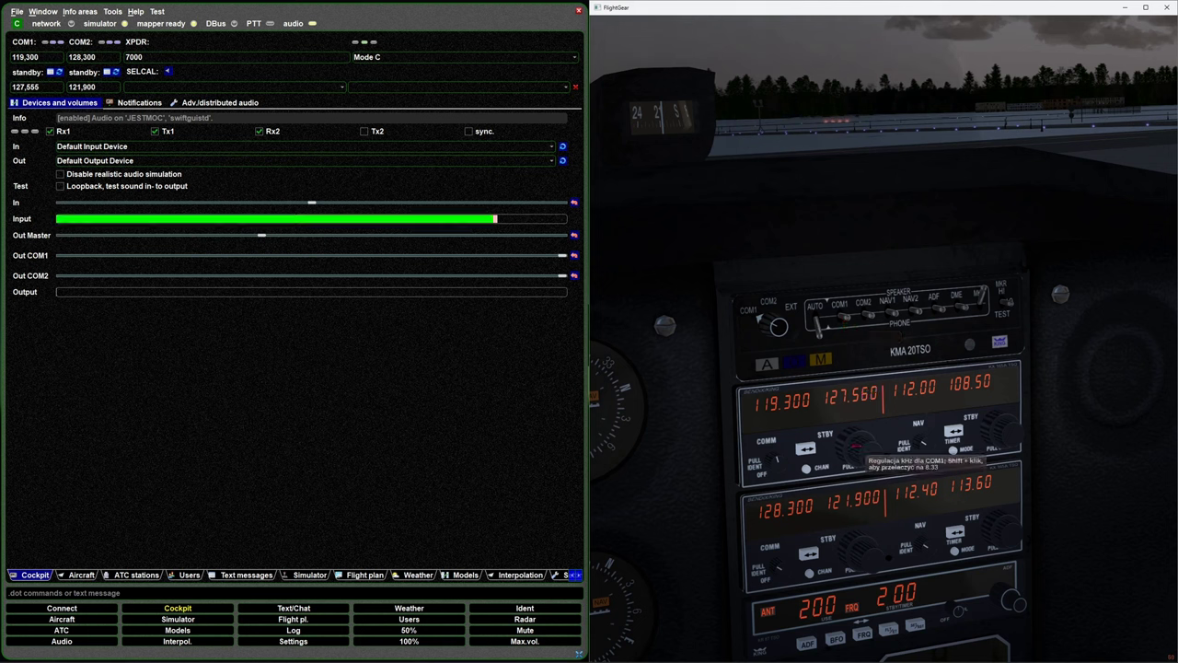
scroll(856, 448, "up", 15)
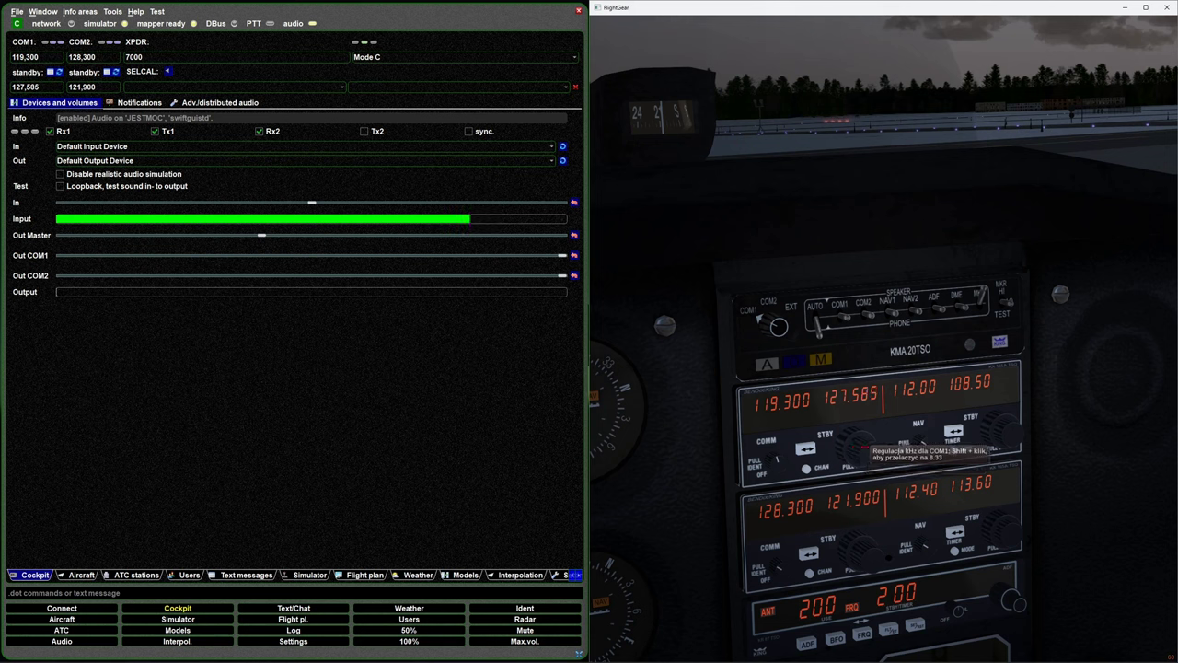
scroll(855, 448, "up", 4)
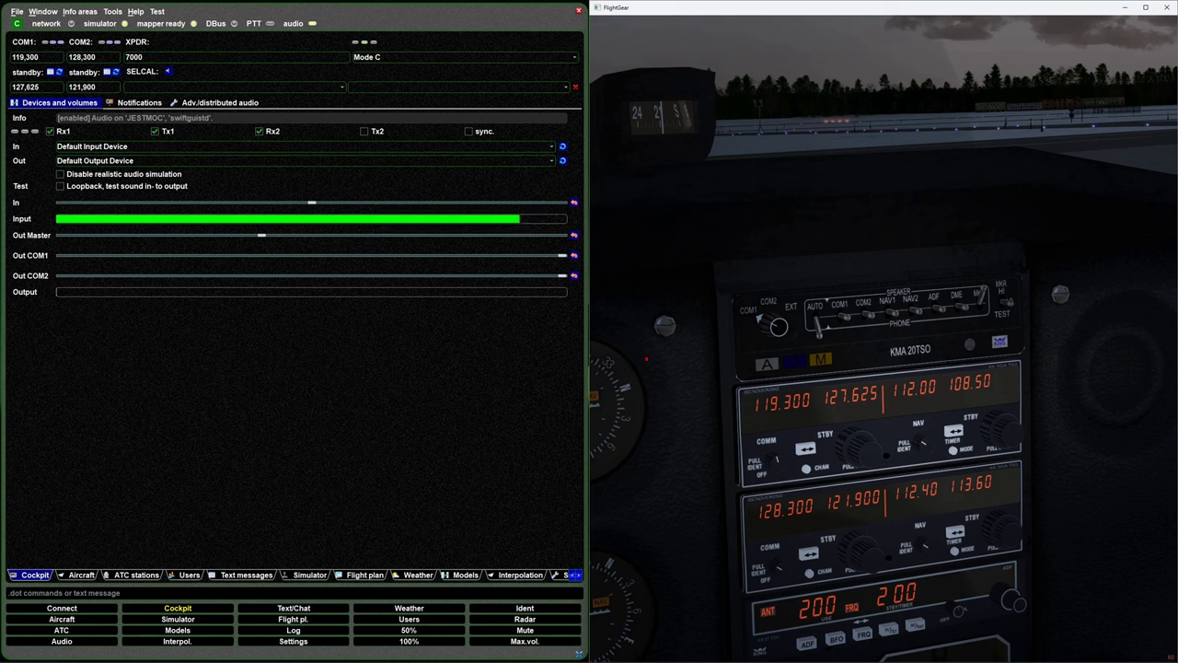
scroll(851, 432, "up", 1)
scroll(854, 446, "down", 15)
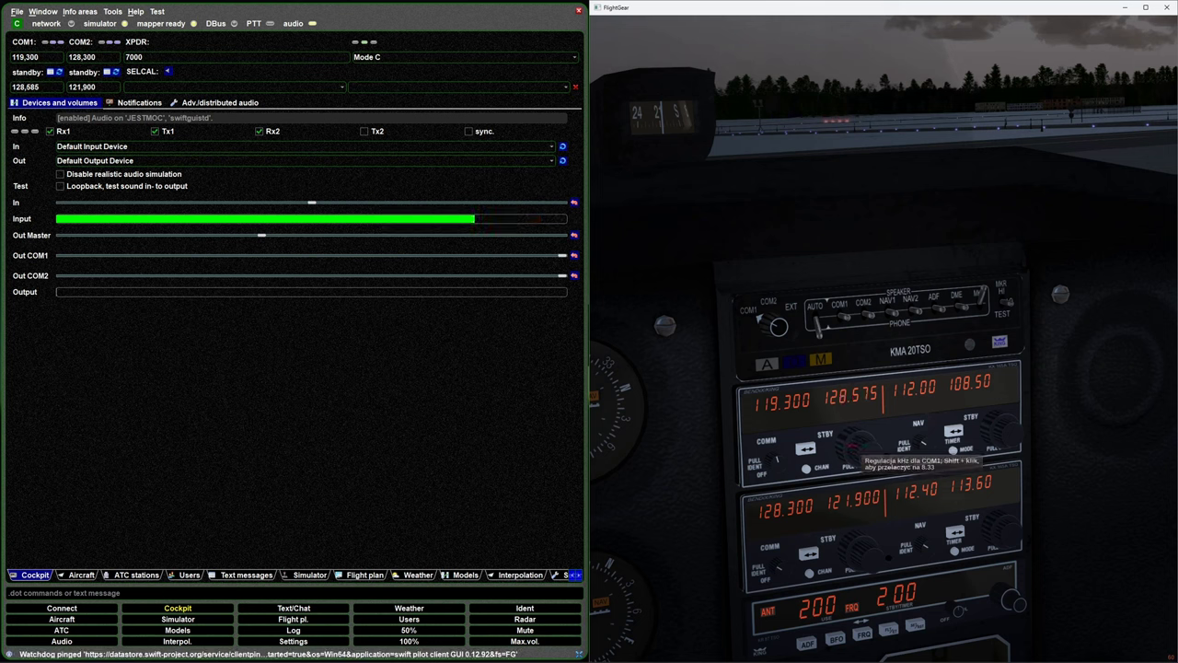
scroll(854, 447, "down", 2)
Step: Swap COM1's active and standby frequencies back and forth to test syncing between the cockpit radio and the pilot client
left_click(805, 449)
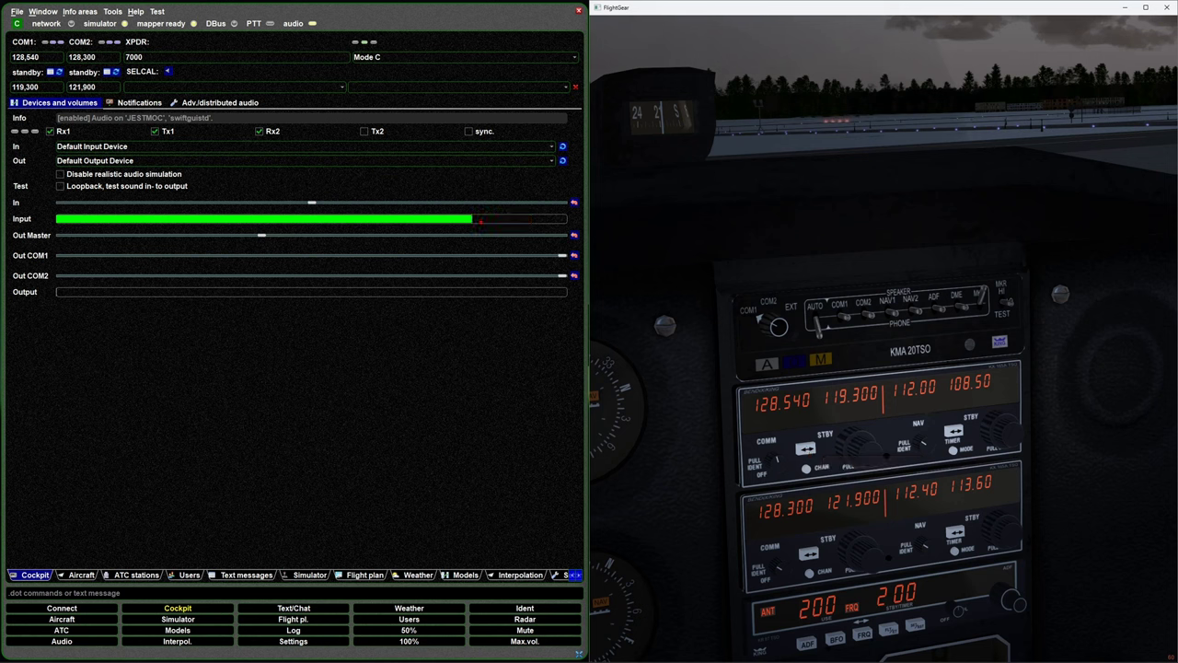
left_click(805, 449)
left_click(805, 449)
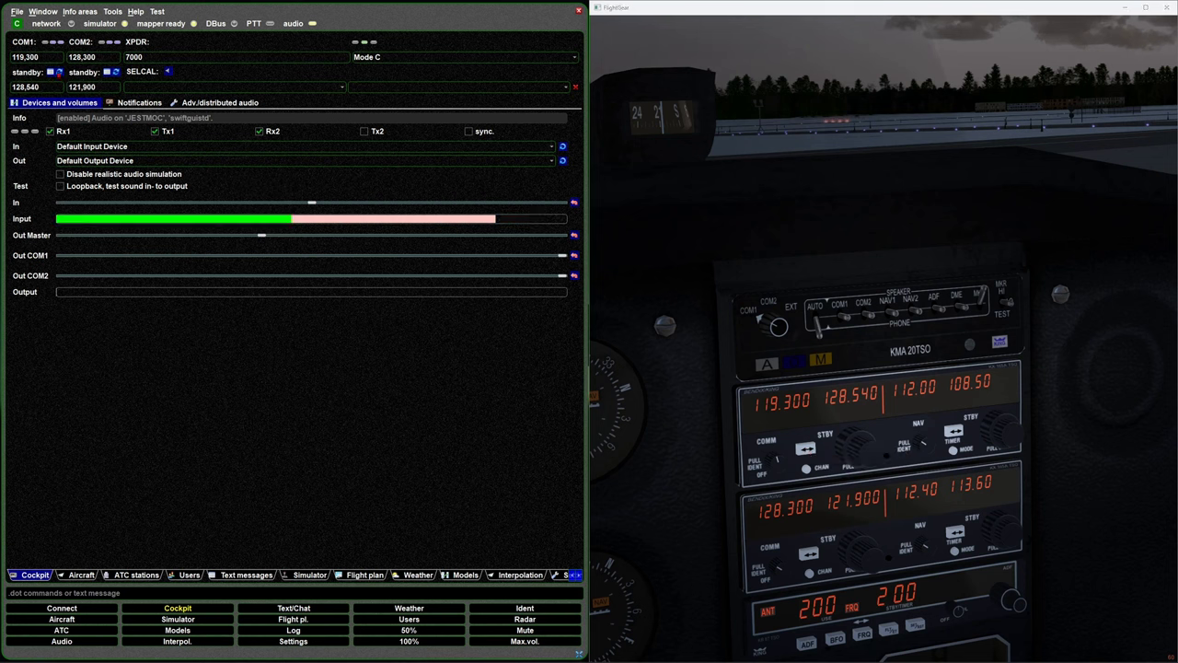
left_click(805, 450)
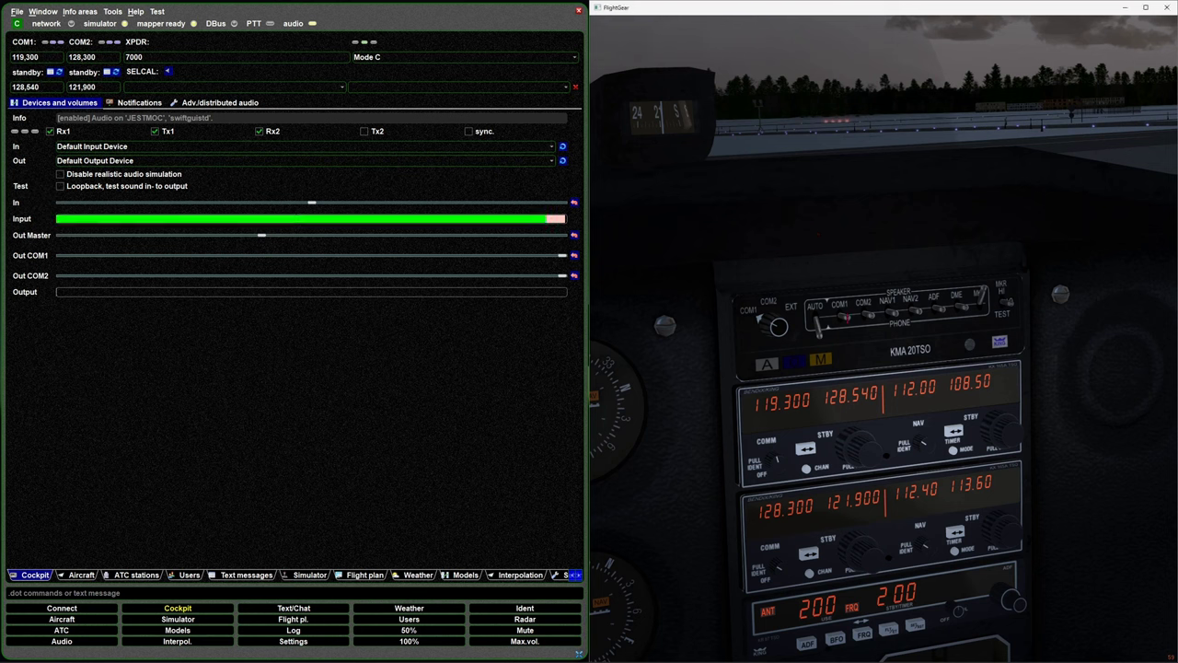
Step: Enable audio sync in the pilot client and set COM1 and COM2 to SPEAKER on the cockpit audio panel
left_click(839, 317)
left_click(468, 131)
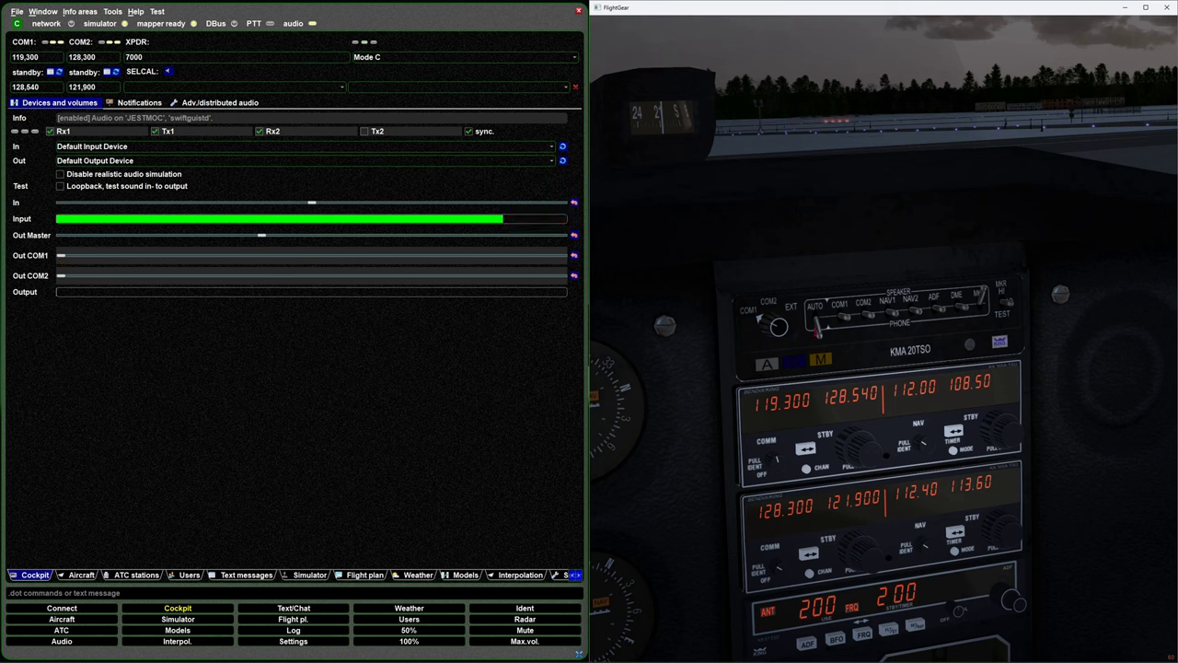
left_click(842, 313)
Step: Set the COM2 output volume to about 70%, adjusting it with audio sync disabled, and re-enable sync
left_click_drag(60, 275, 412, 275)
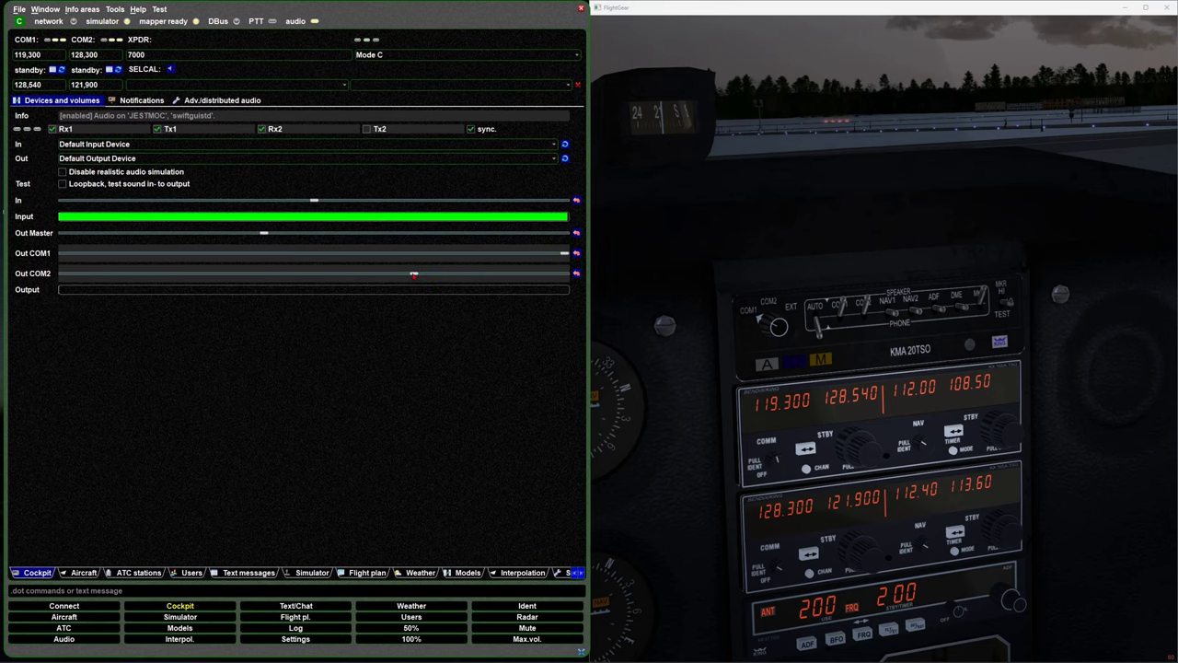
left_click(472, 129)
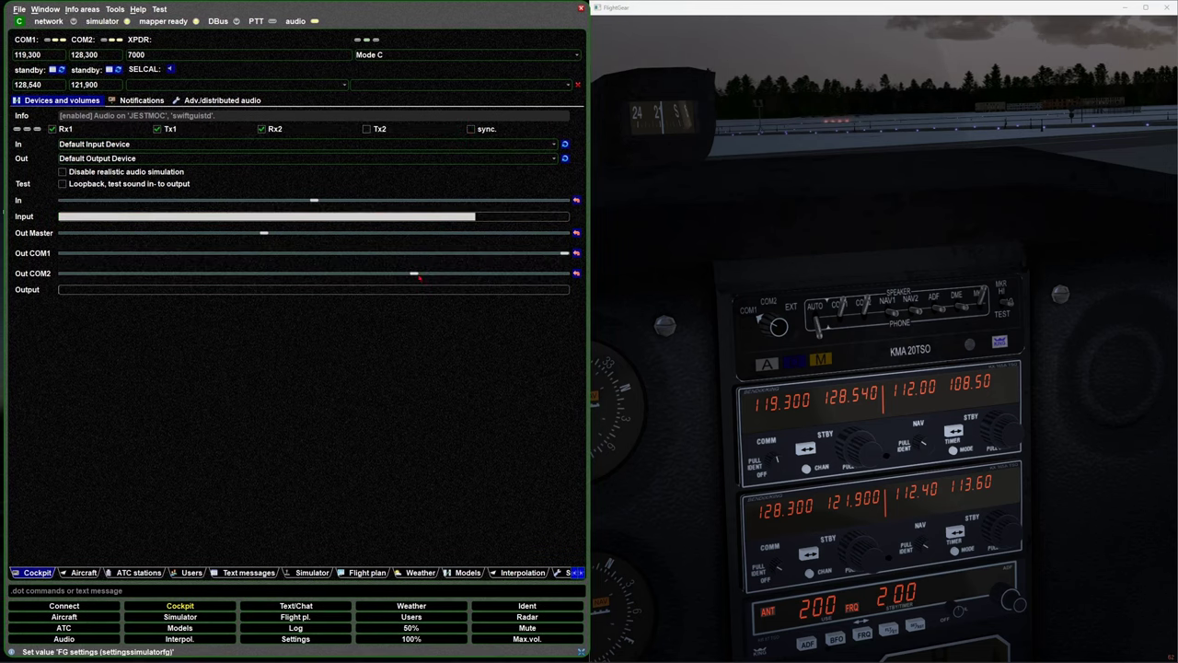
left_click_drag(414, 274, 418, 275)
left_click(471, 129)
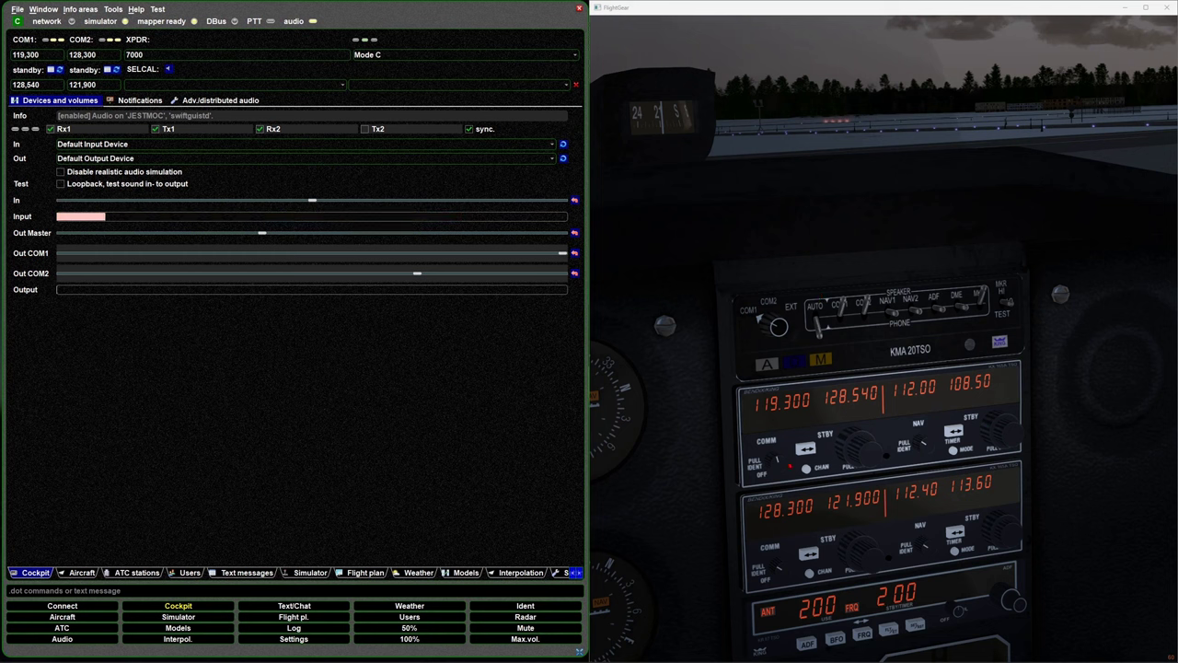
Step: Test the cockpit COM1 volume knob by lowering it to 0%, raising it to 100%, and lowering it to 20% before raising it again
mouse_move(775, 458)
scroll(775, 458, "down", 5)
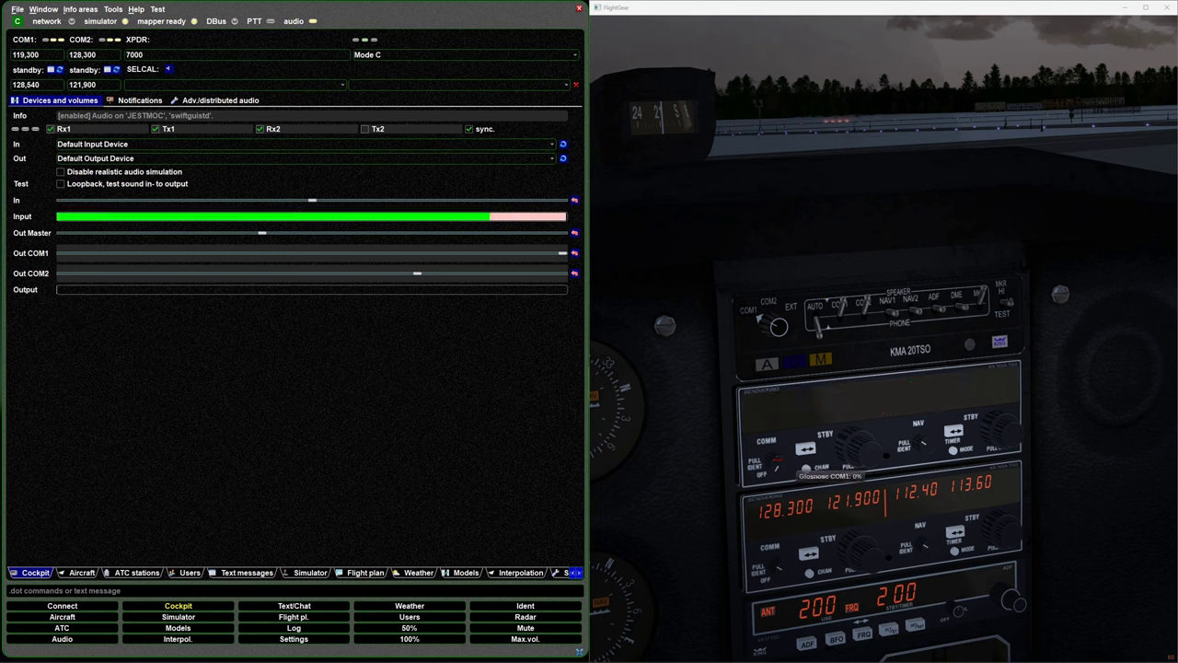
scroll(776, 457, "up", 4)
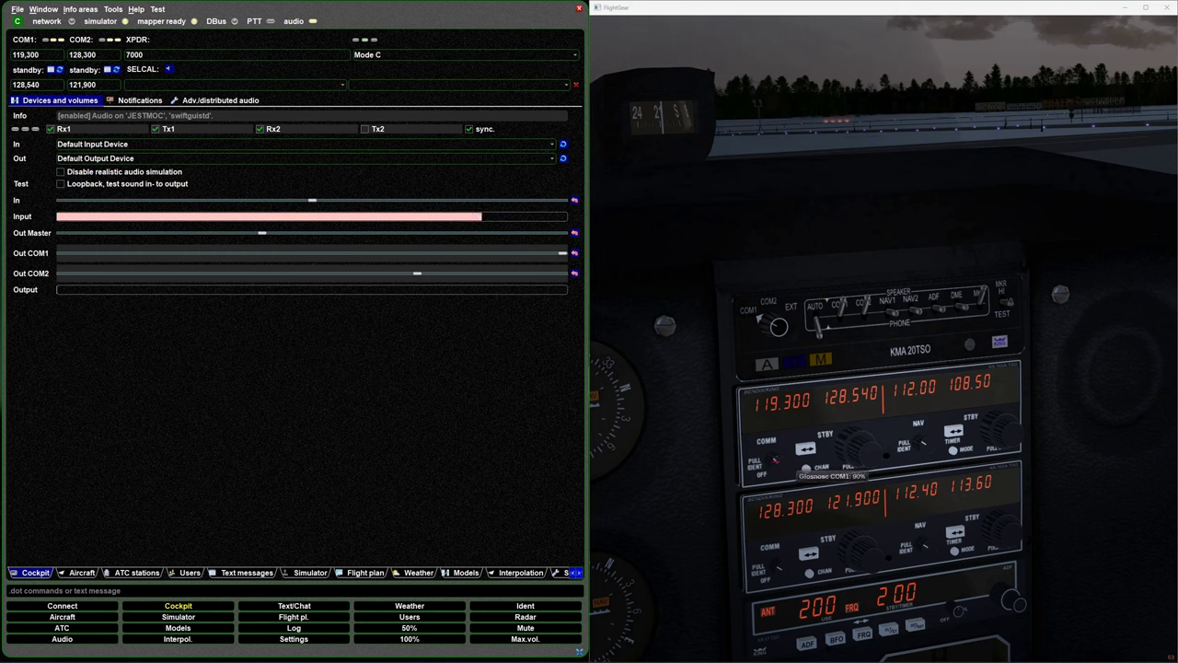
scroll(774, 461, "up", 4)
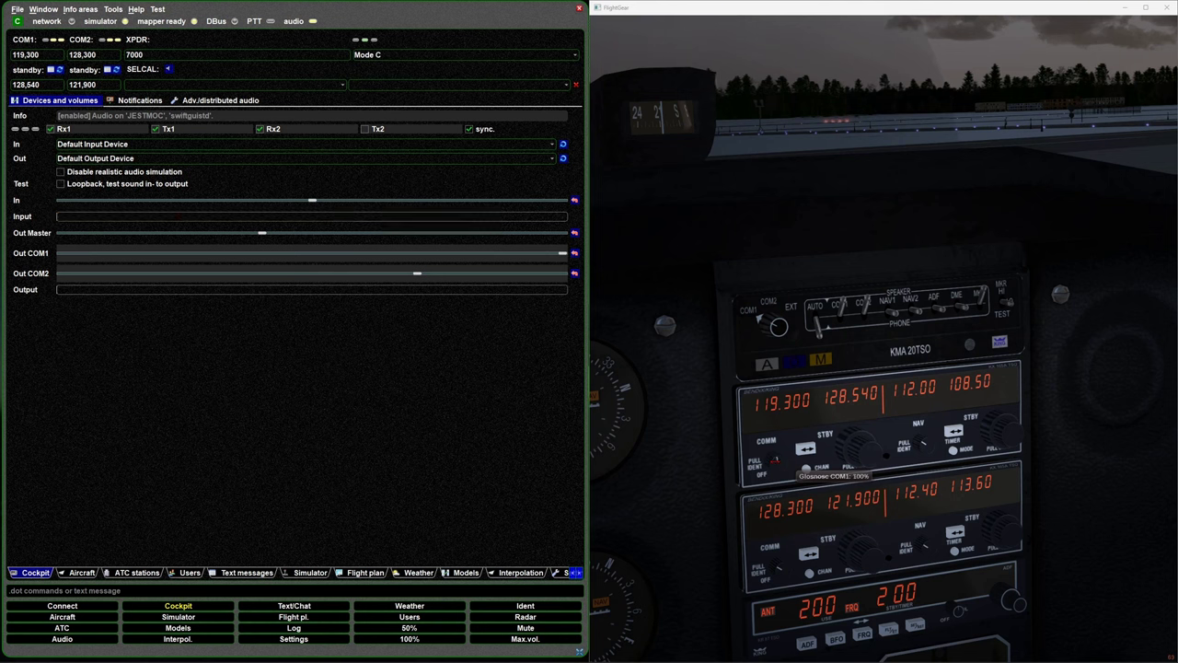
scroll(775, 462, "up", 3)
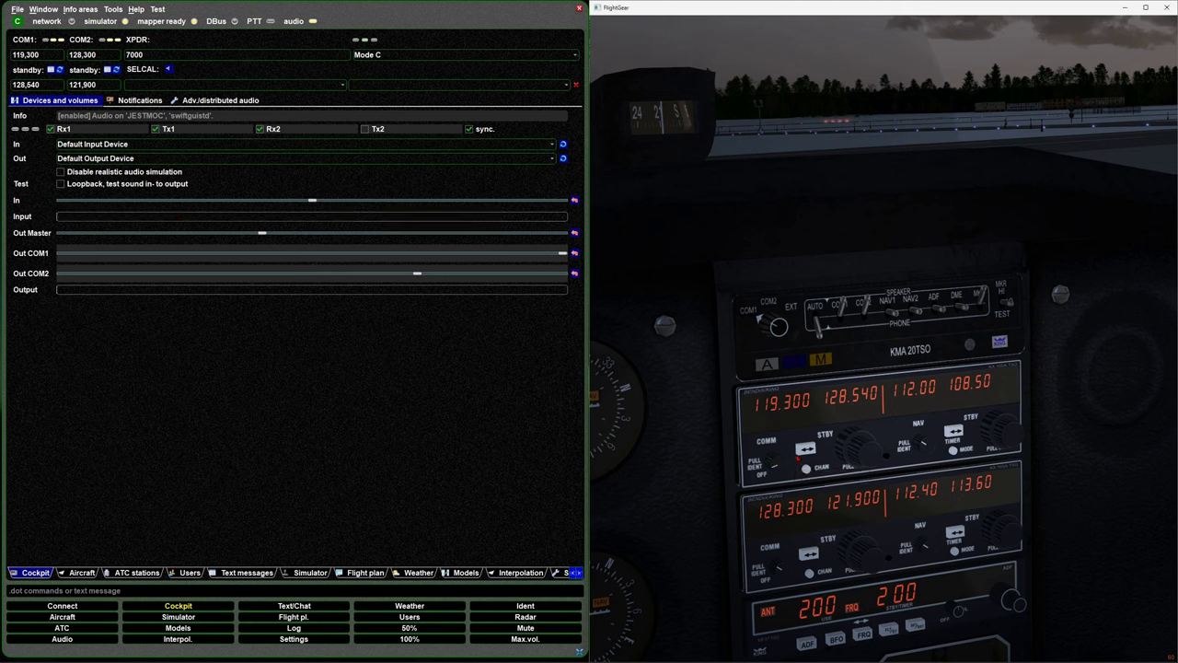
scroll(775, 468, "down", 8)
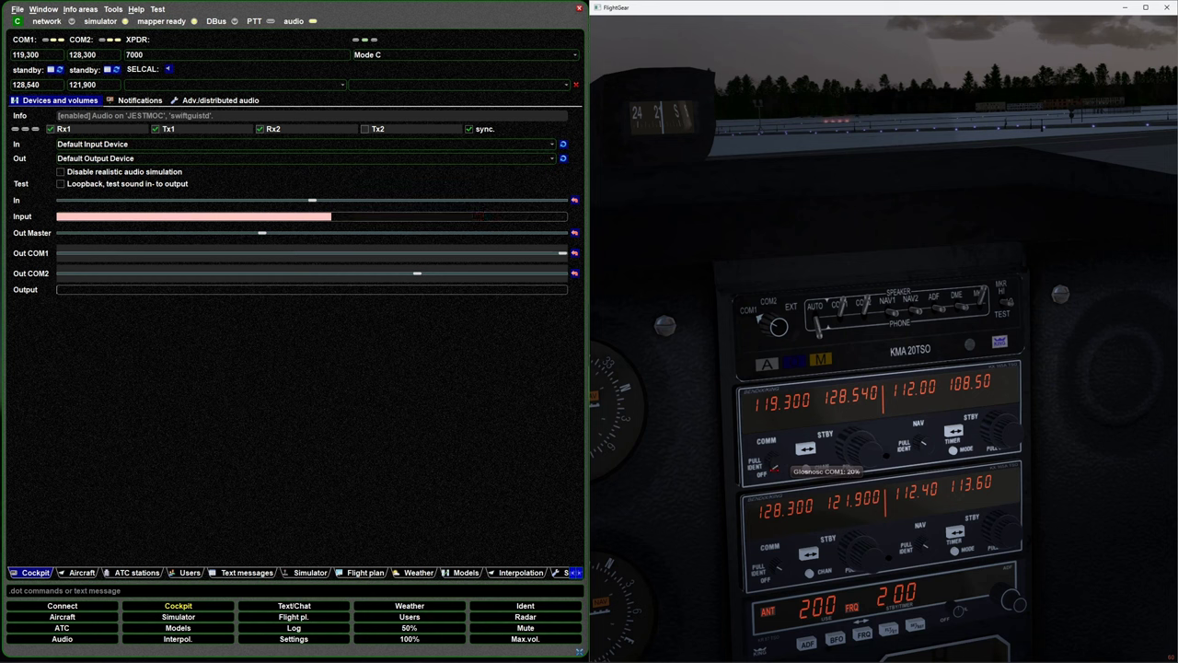
scroll(776, 469, "up", 5)
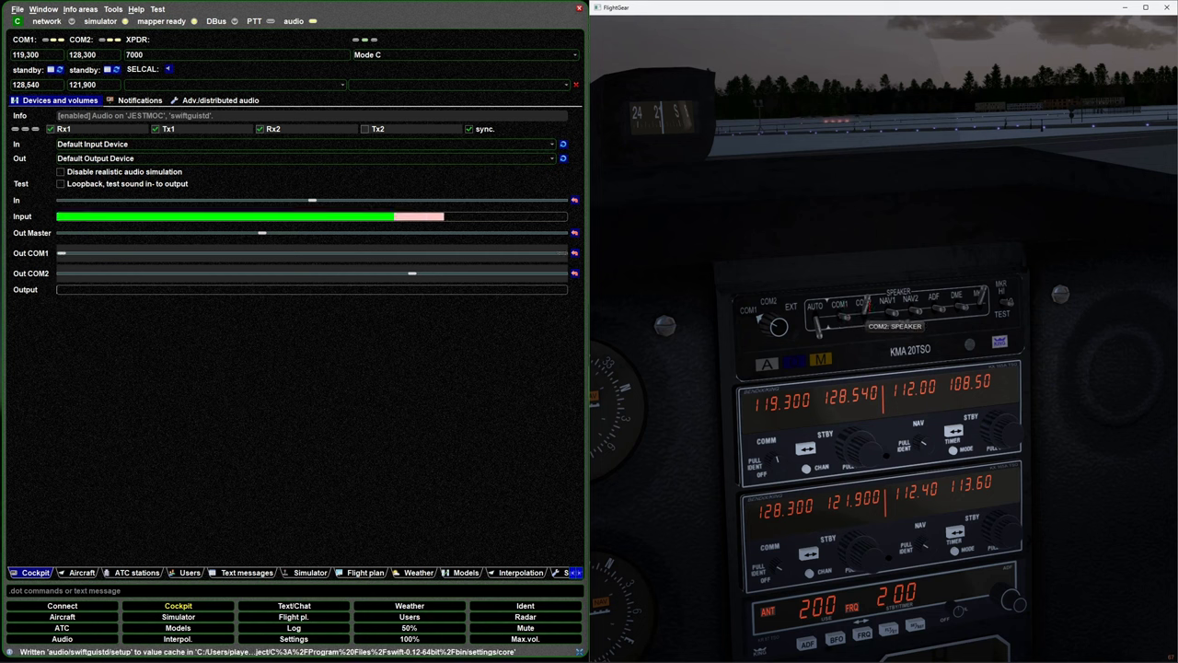
Step: Set COM1 to PHONE and COM2 off on the audio panel, and vary the COM1 volume knob, finishing at 100%
left_click(840, 321)
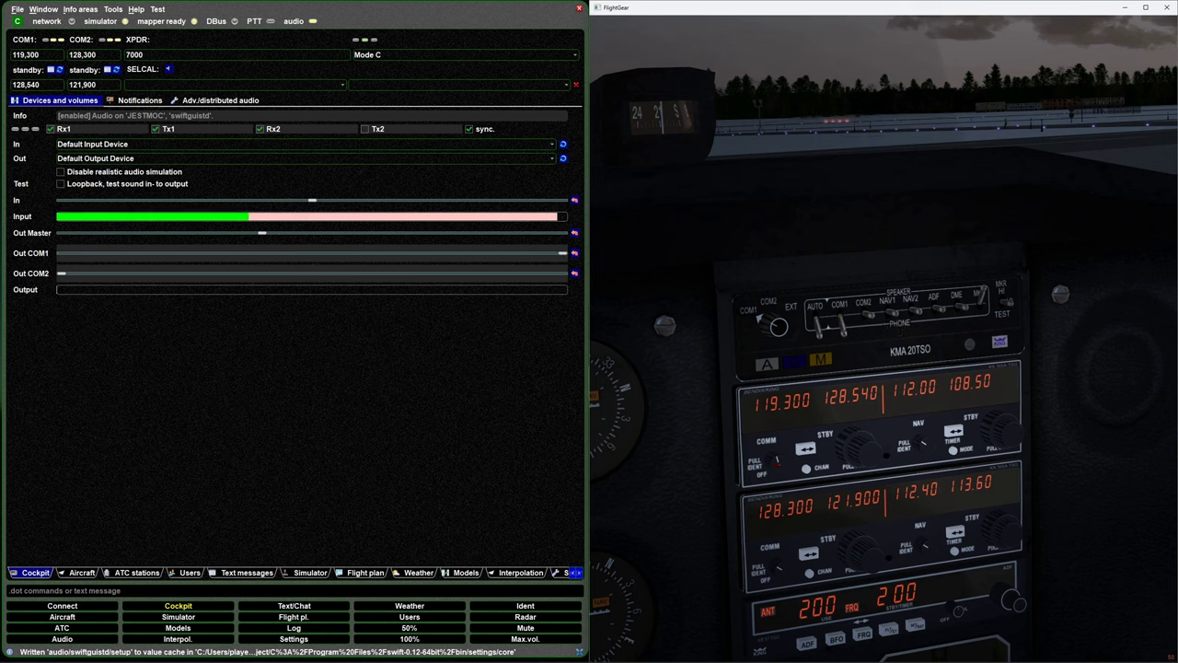
mouse_move(790, 462)
left_click_drag(561, 253, 213, 254)
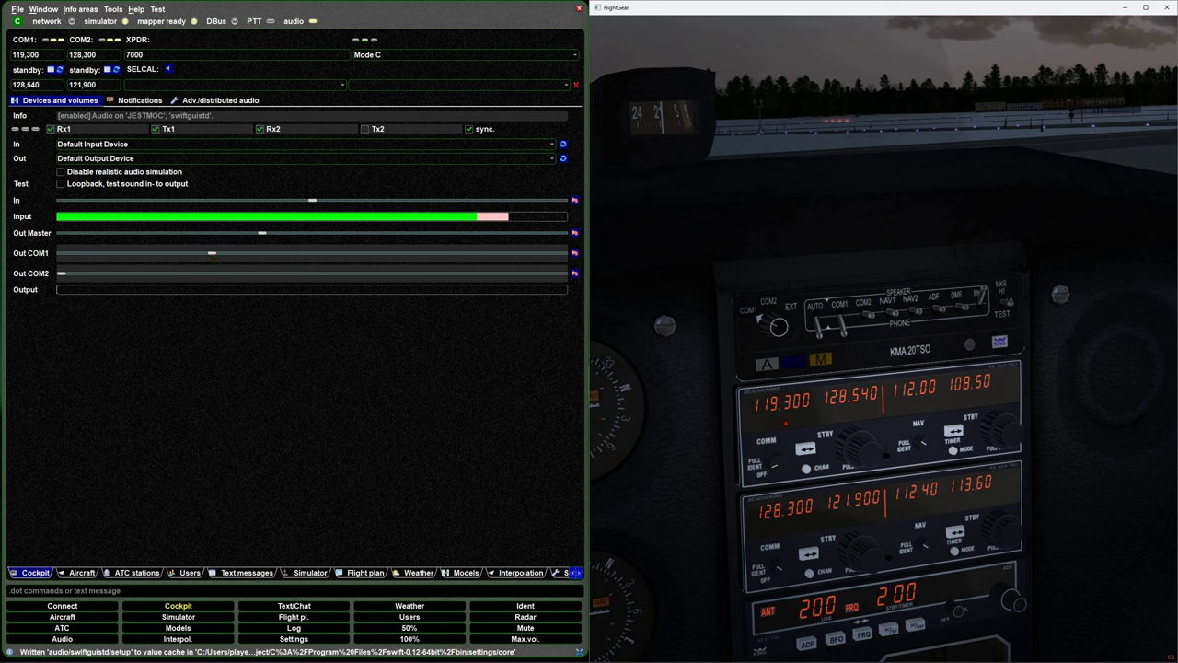
scroll(789, 465, "up", 3)
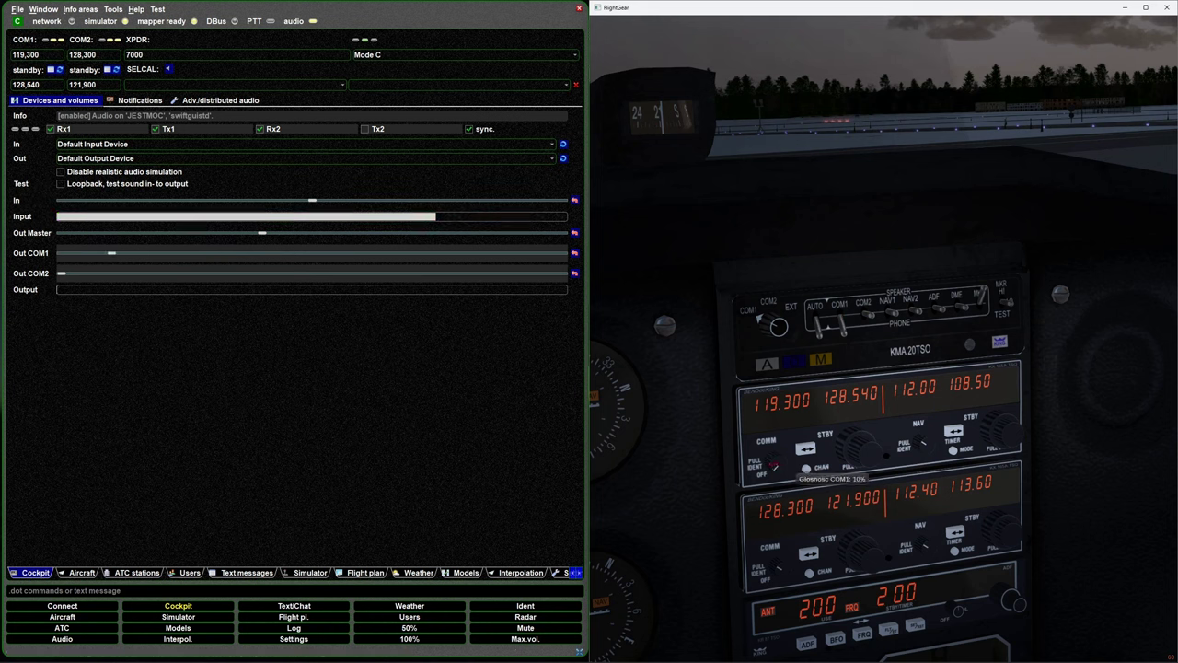
scroll(789, 465, "up", 5)
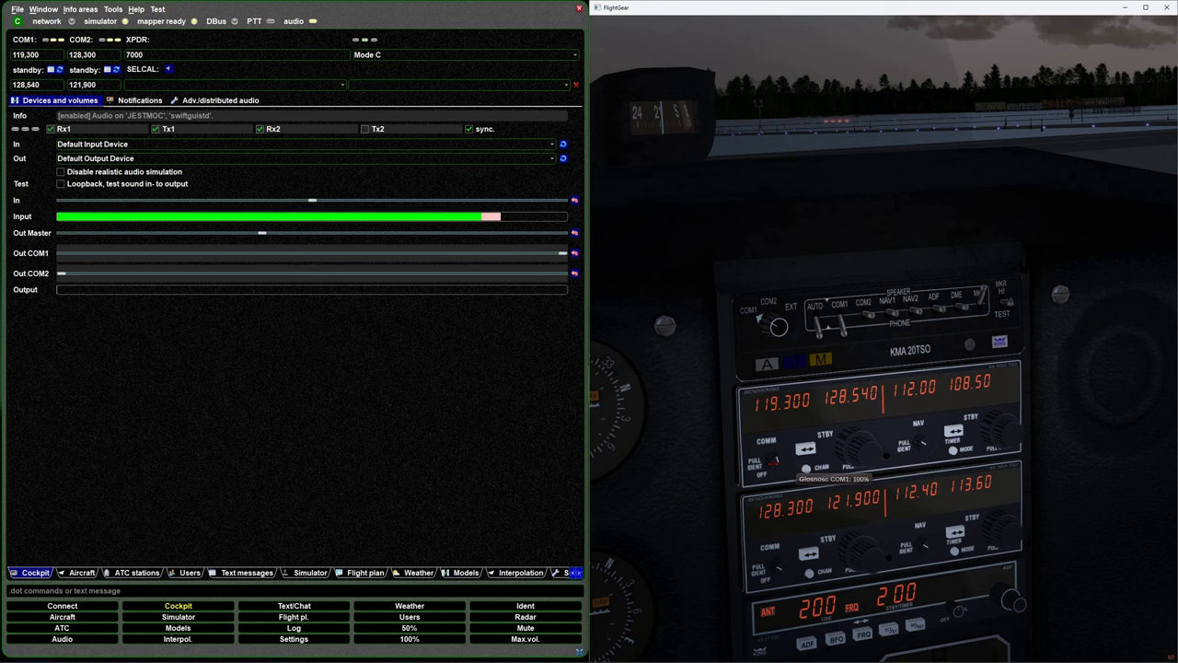
scroll(776, 463, "down", 9)
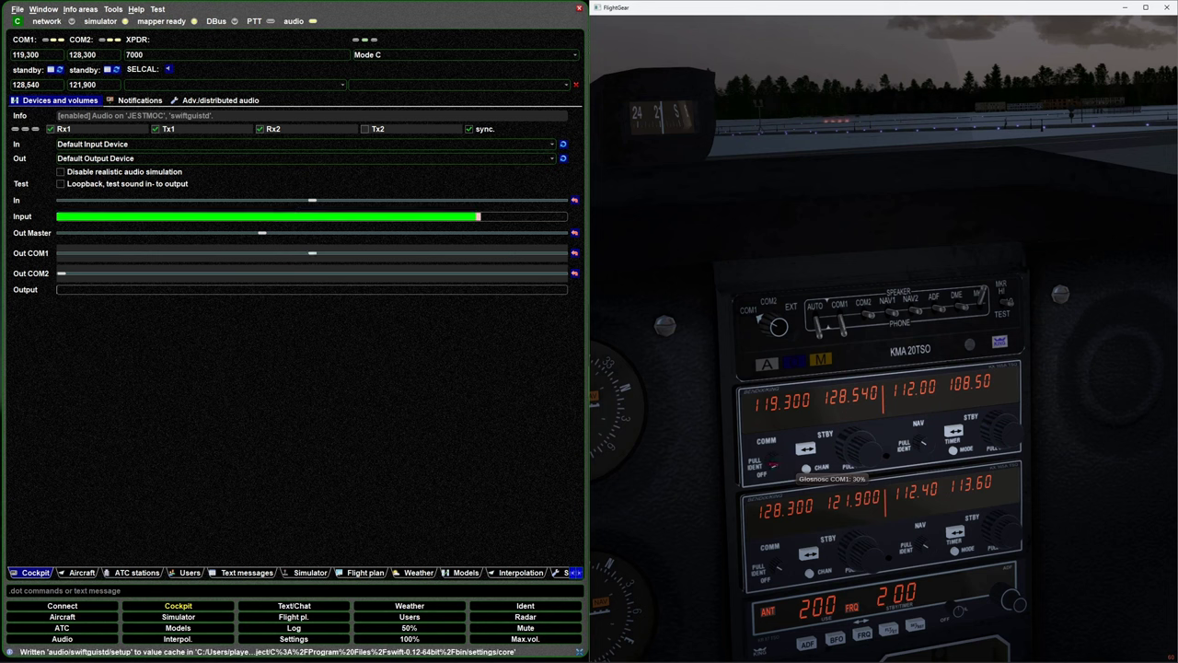
scroll(774, 465, "up", 4)
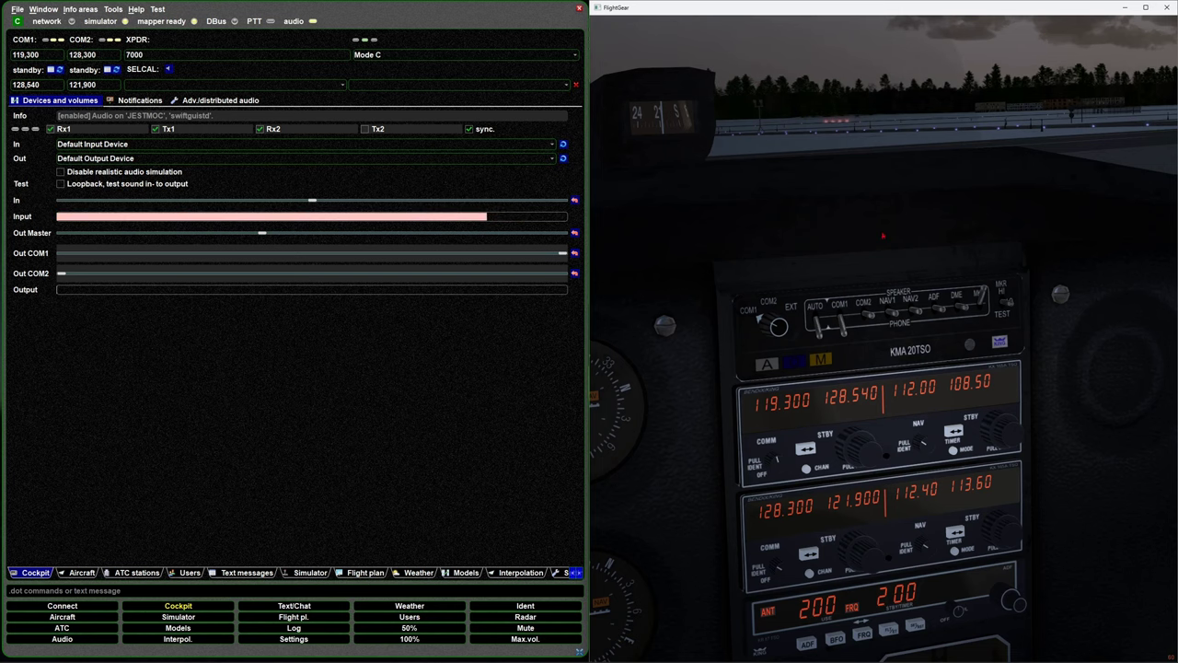
Step: Set the squawk code to 7123 on the cockpit transponder
left_click_drag(883, 235, 884, 281)
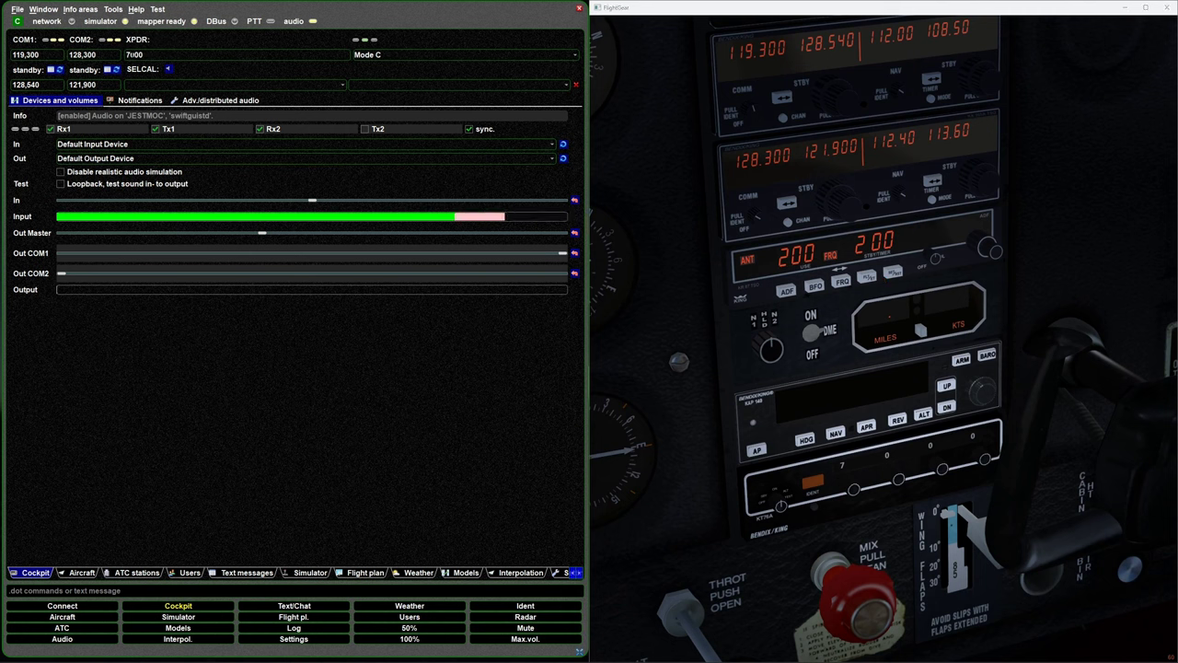
double_click(135, 55)
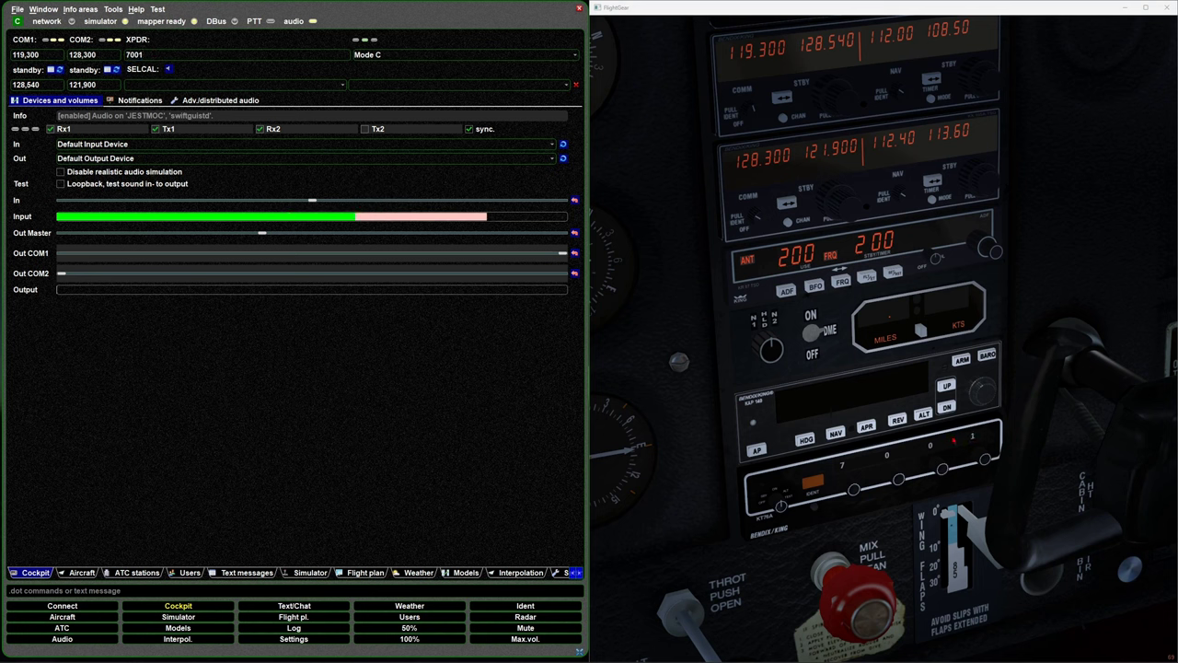
scroll(943, 471, "up", 2)
scroll(985, 460, "up", 2)
scroll(898, 479, "up", 1)
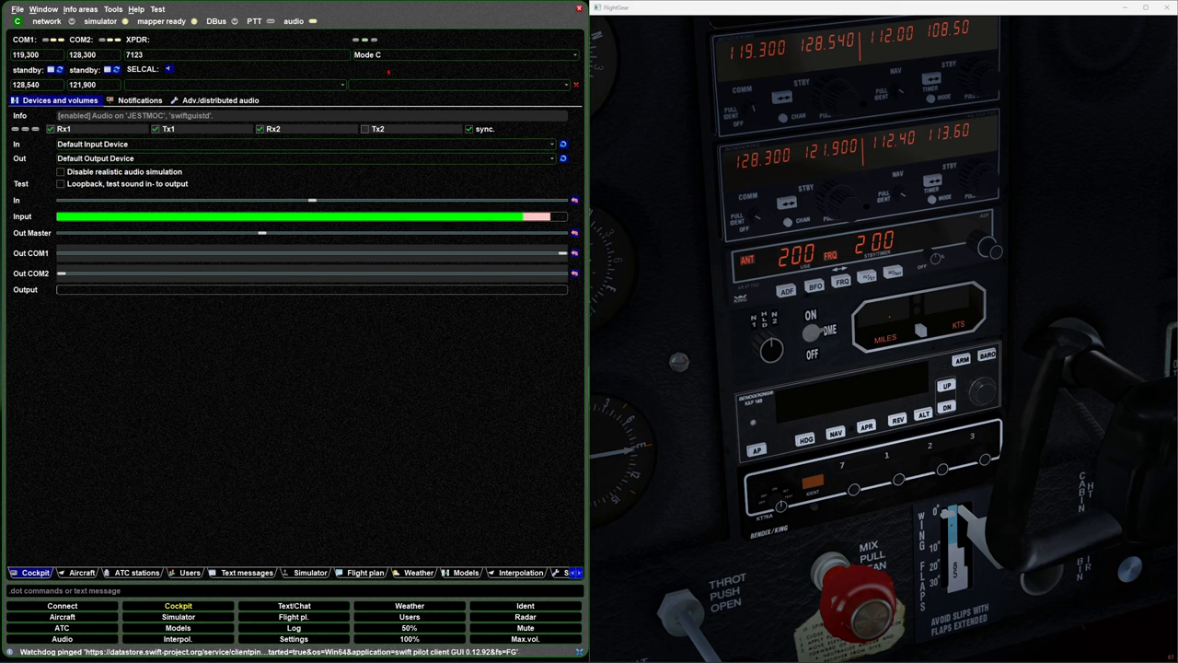
Step: Check the client's transponder mode options, turn the cockpit transponder mode knob to OFF, and check the mode options again
left_click(377, 55)
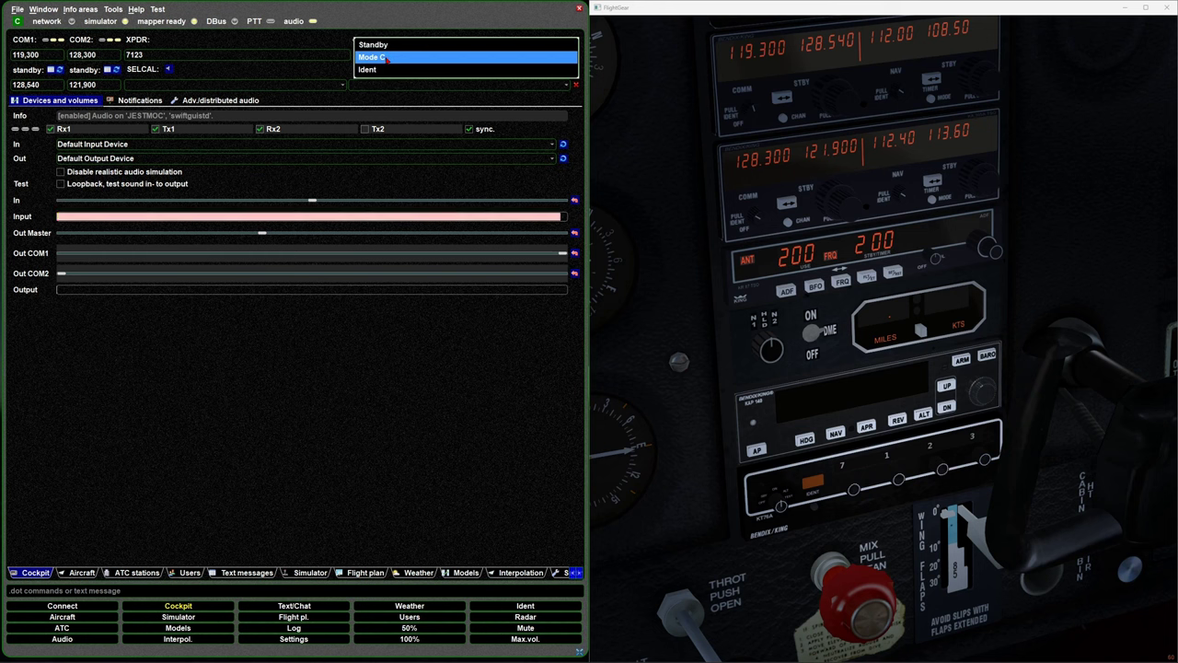
left_click(373, 57)
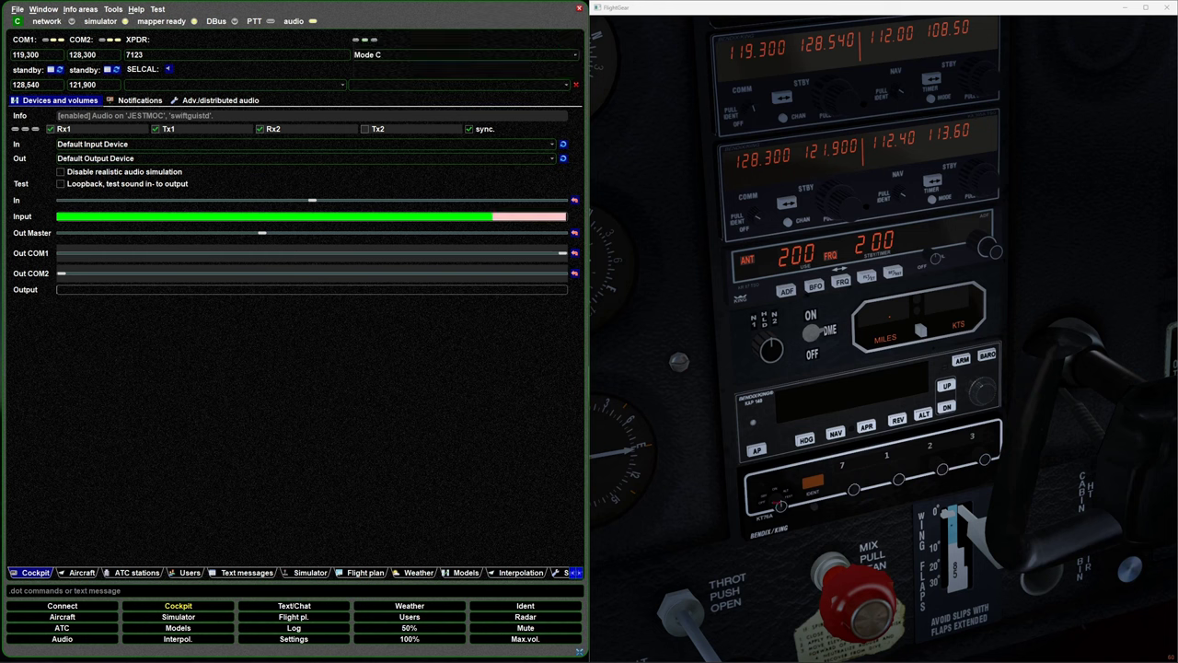
scroll(780, 508, "down", 3)
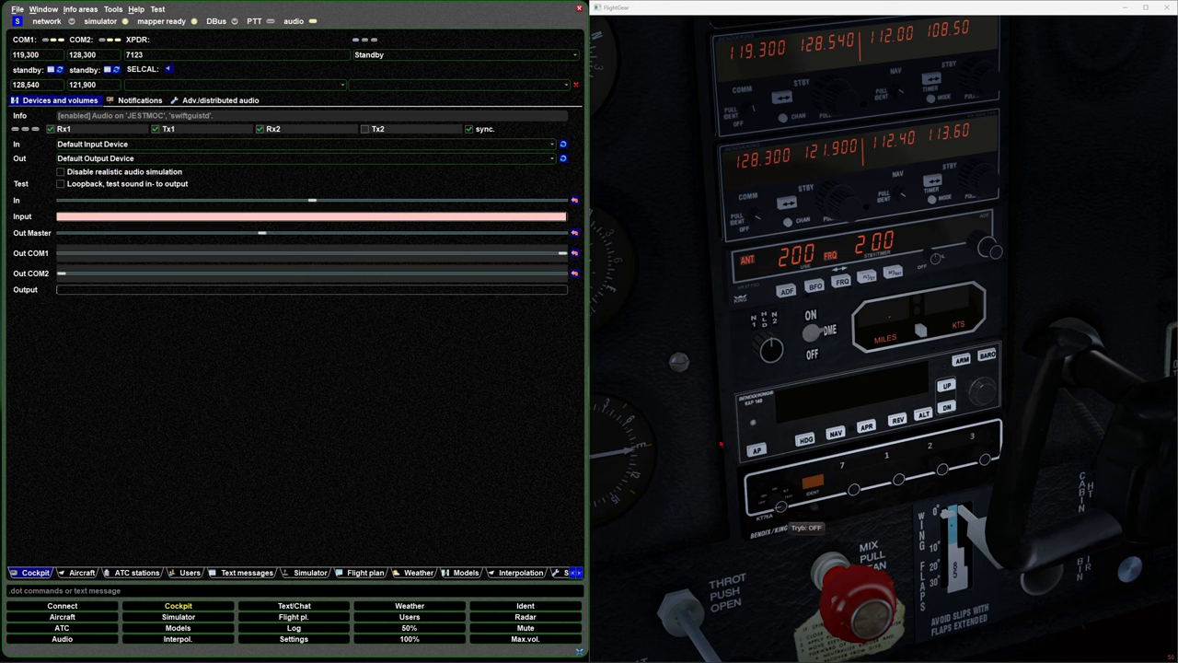
left_click(401, 56)
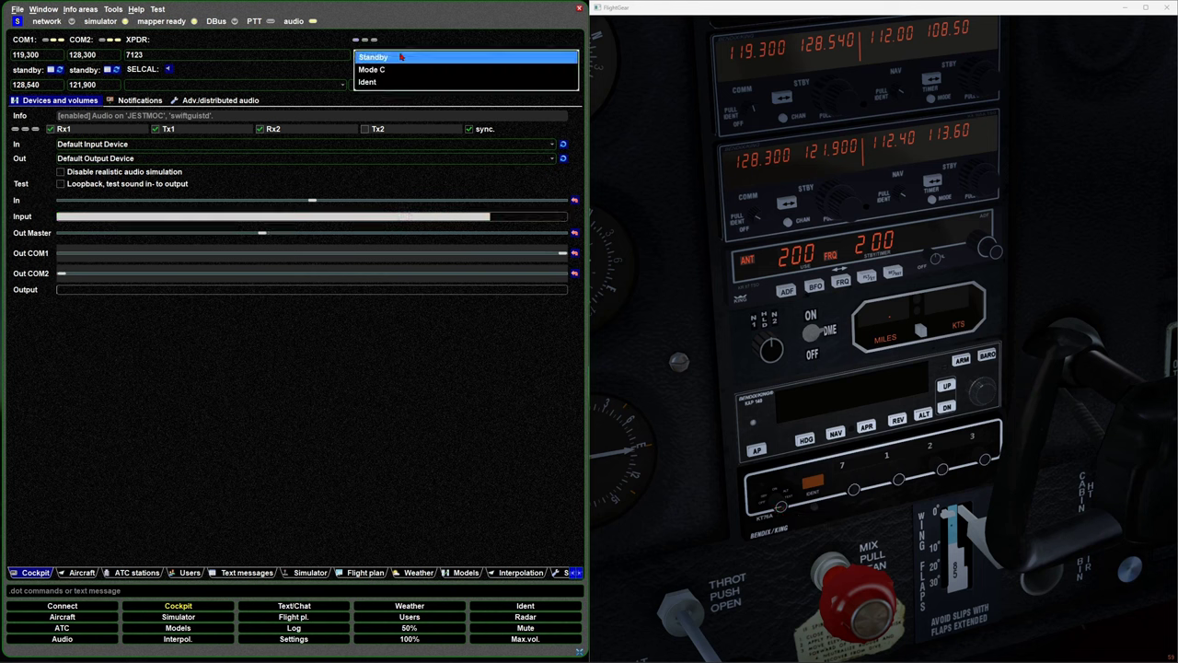
left_click(402, 82)
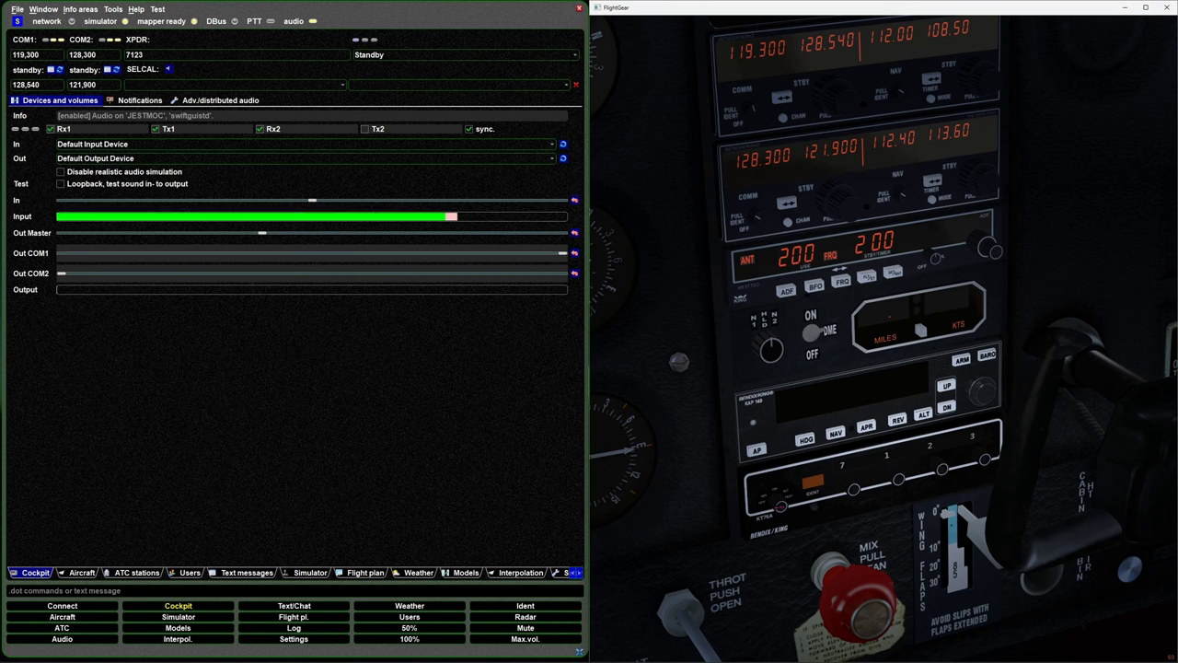
Step: Turn the cockpit transponder mode knob to ALTITUDE and keep Mode C selected in the pilot client
mouse_move(780, 507)
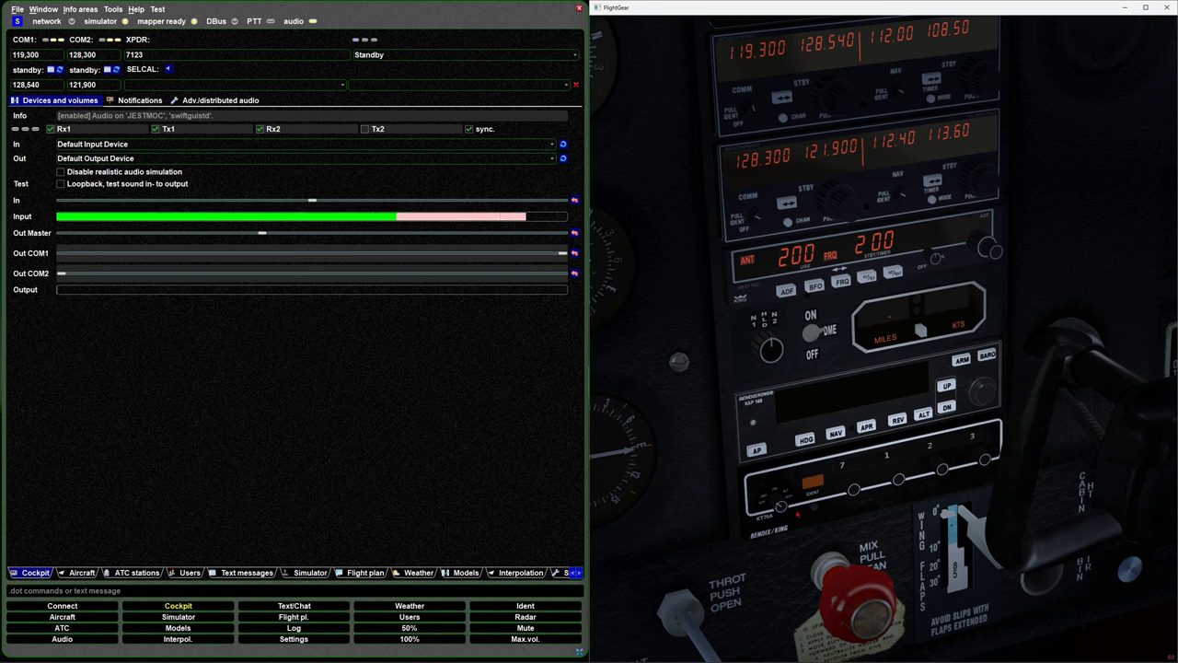
left_click(780, 507)
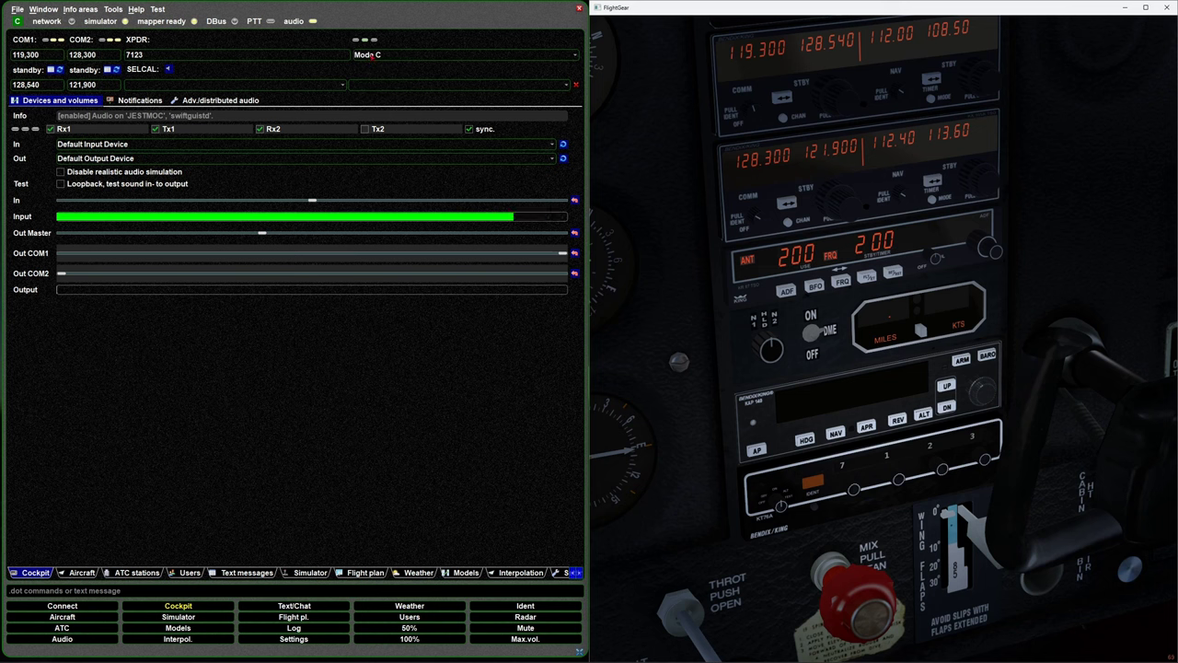
left_click(781, 507)
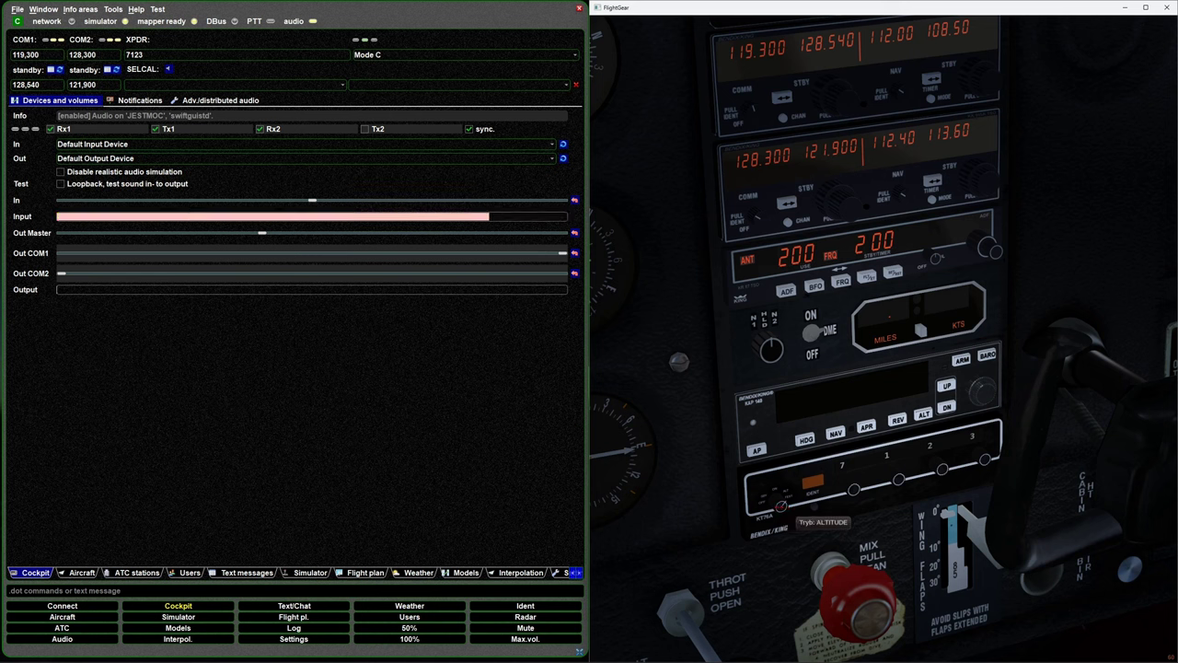
left_click(386, 56)
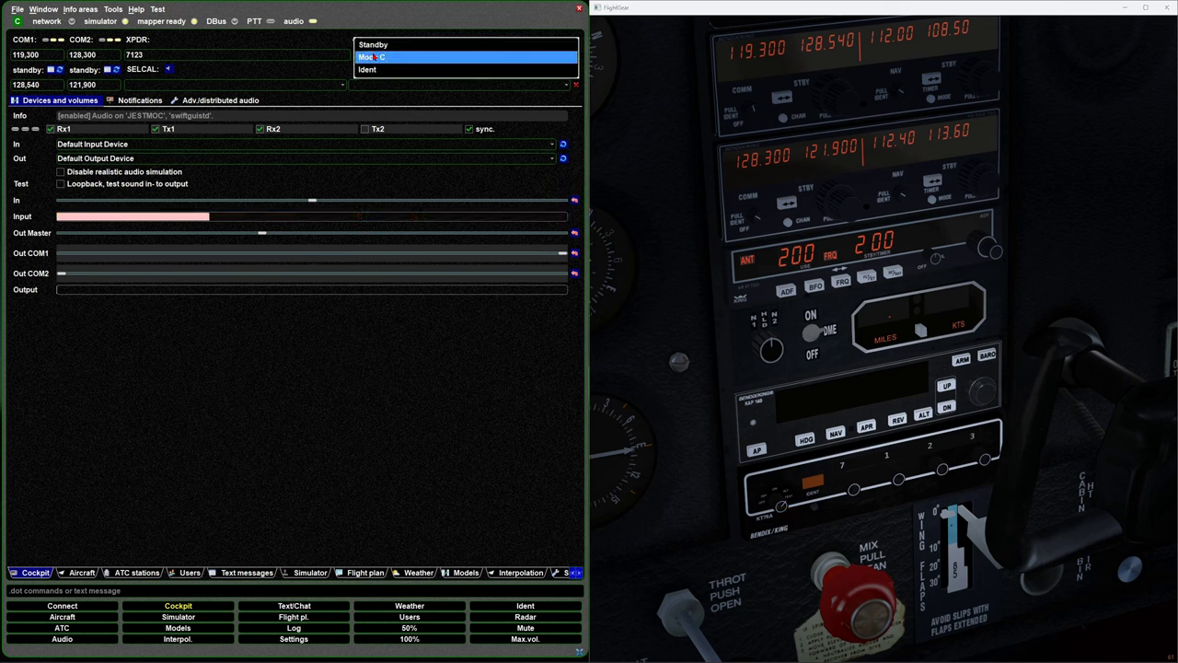
left_click(386, 57)
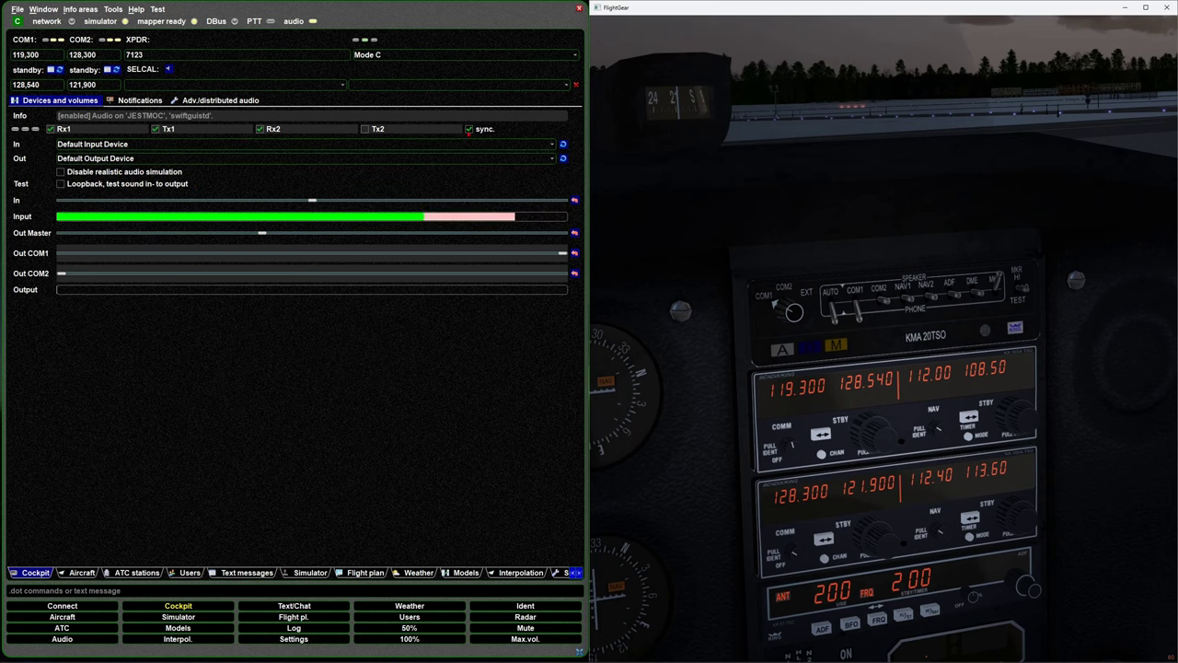
Step: Disable COM integration in the FlightGear simulator settings and return to the cockpit page
left_click(279, 642)
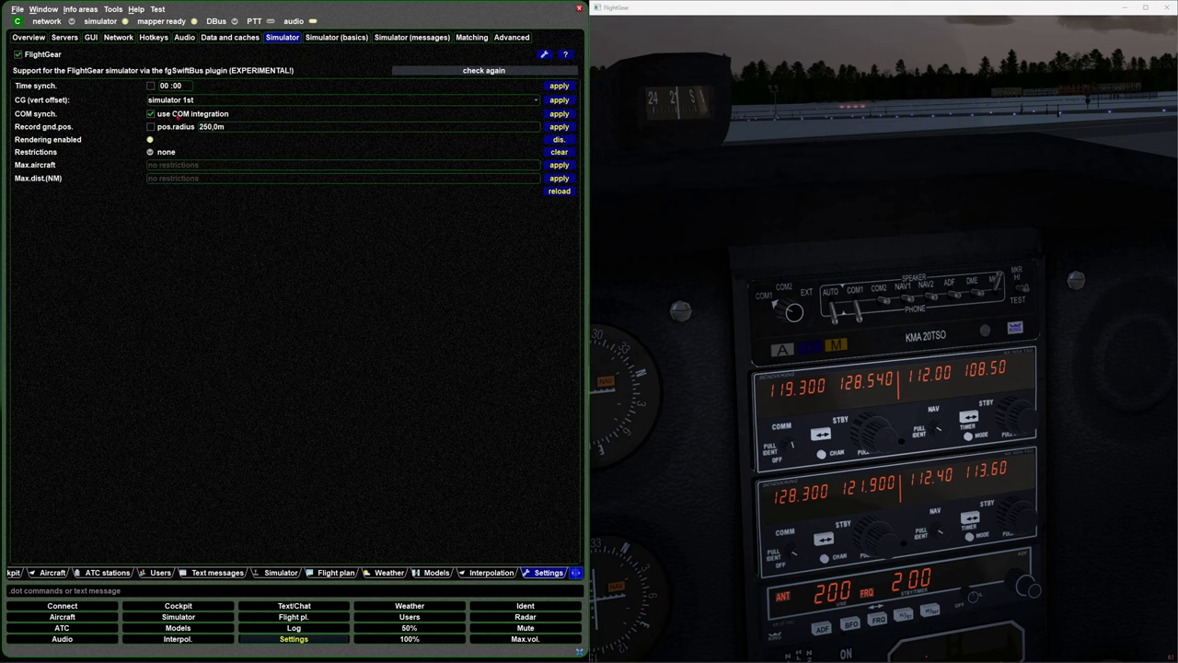
left_click(150, 113)
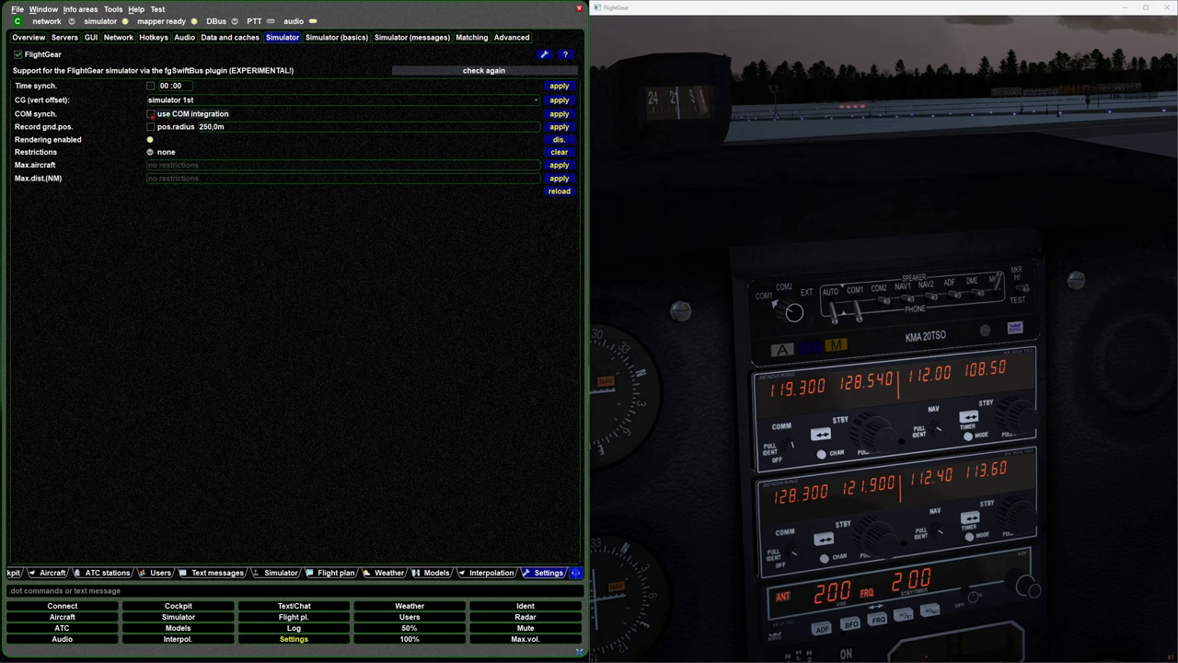
left_click(207, 609)
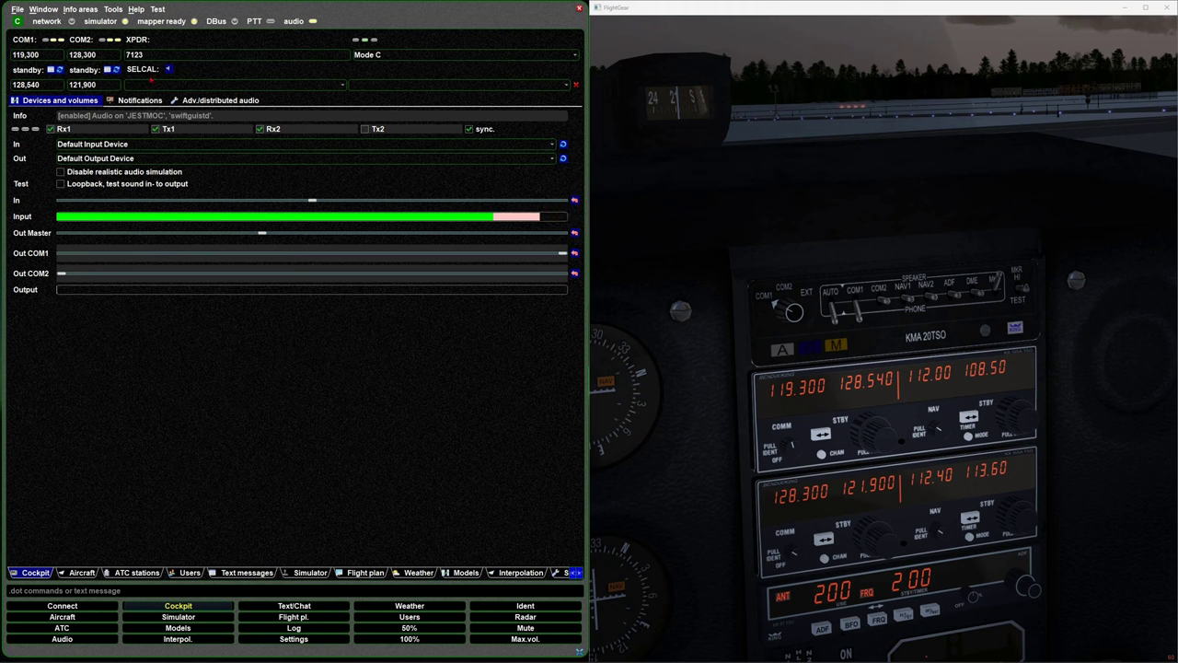
Step: Select AC as the first SELCAL letter pair and AF as the second
left_click(297, 88)
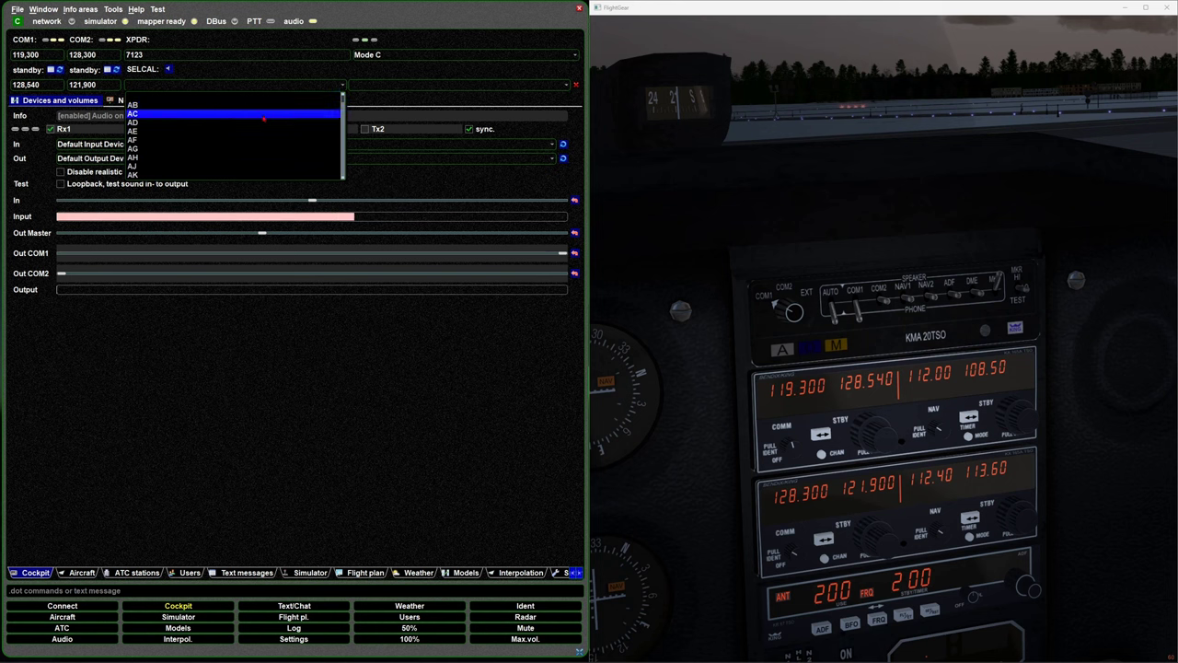
left_click(264, 115)
left_click(394, 87)
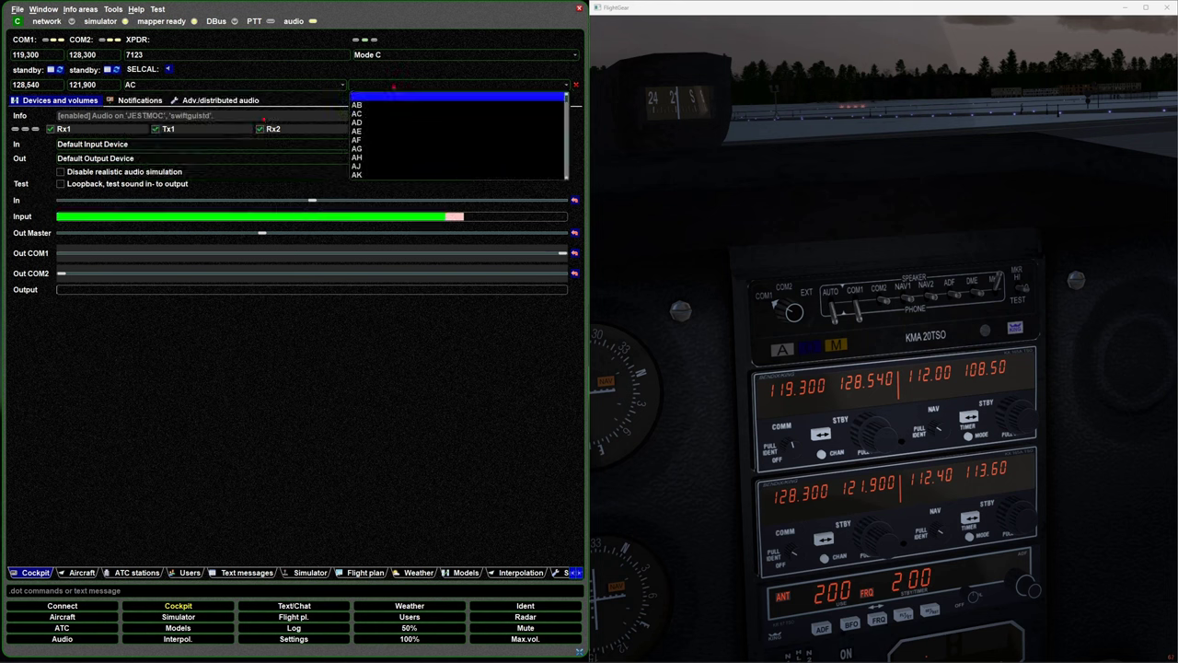
left_click(368, 139)
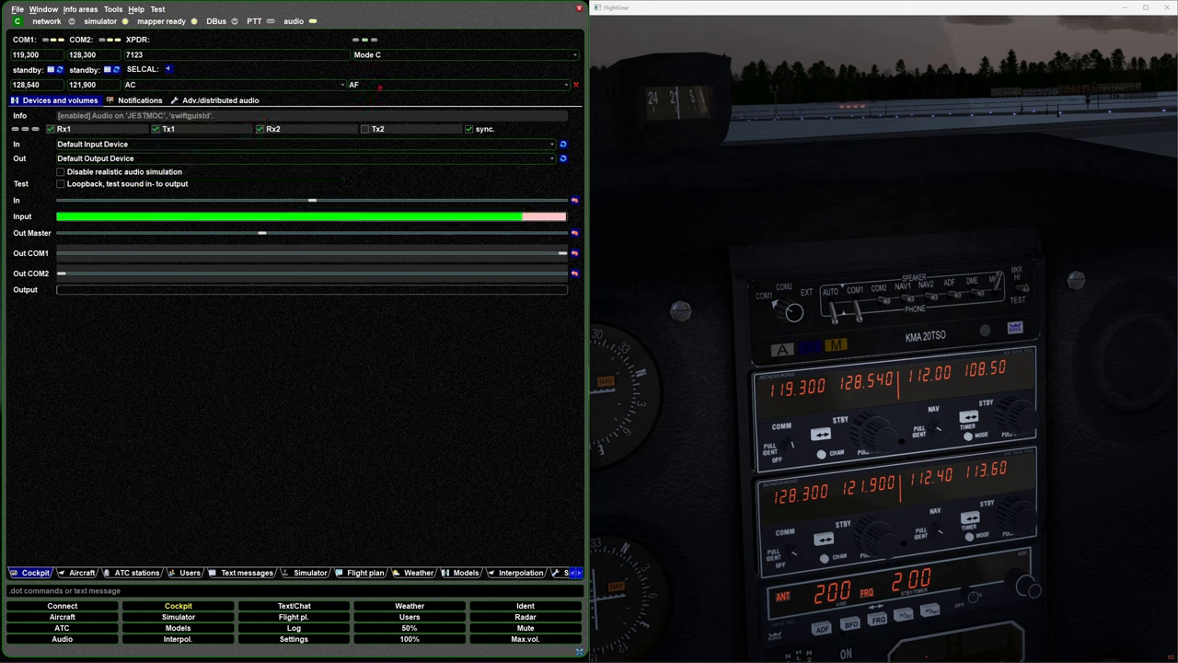
Step: Try several other second letter pairs for the SELCAL code, ending with BG
left_click(380, 87)
left_click(375, 156)
left_click(403, 86)
key("Down")
key("Down")
key("Down")
key("Down")
key("Down")
key("Down")
key("Down")
key("Down")
key("Down")
key("Down")
key("Down")
key("Down")
key("Down")
key("Down")
key("Down")
key("Down")
key("Return")
left_click(485, 85)
left_click(485, 96)
left_click(479, 85)
left_click(448, 139)
Step: Try further second SELCAL pairs, including AC and AD, in combination with the first pair AC
left_click(449, 84)
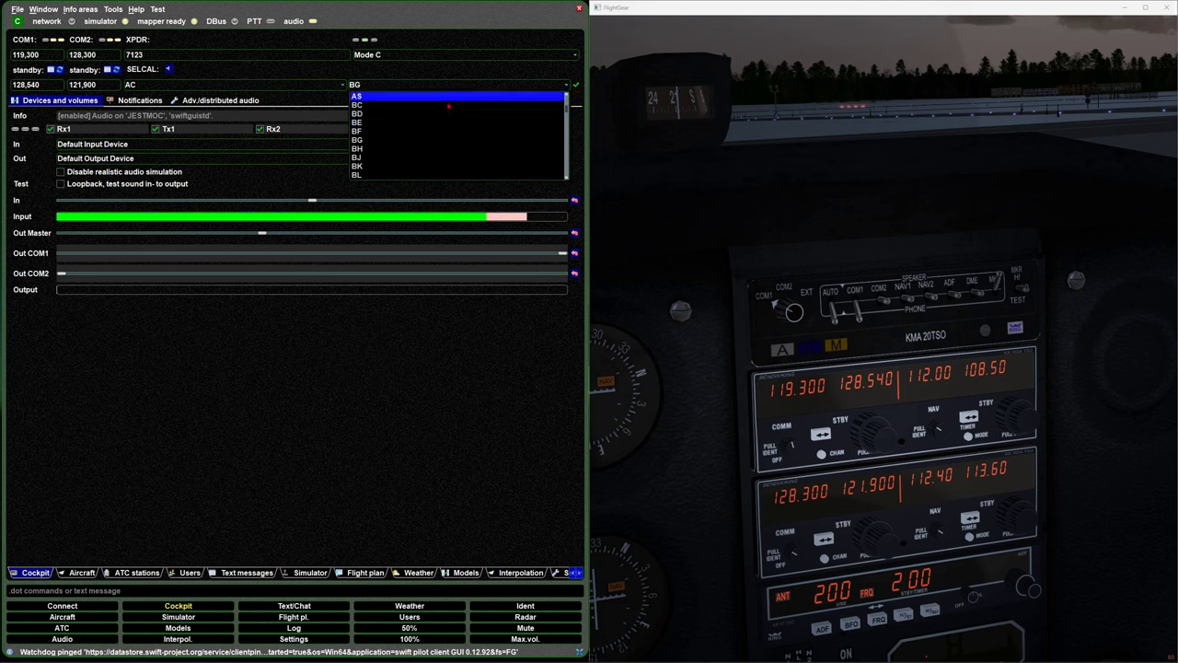
left_click(448, 166)
left_click(453, 85)
scroll(453, 132, "up", 4)
left_click(450, 113)
left_click(409, 84)
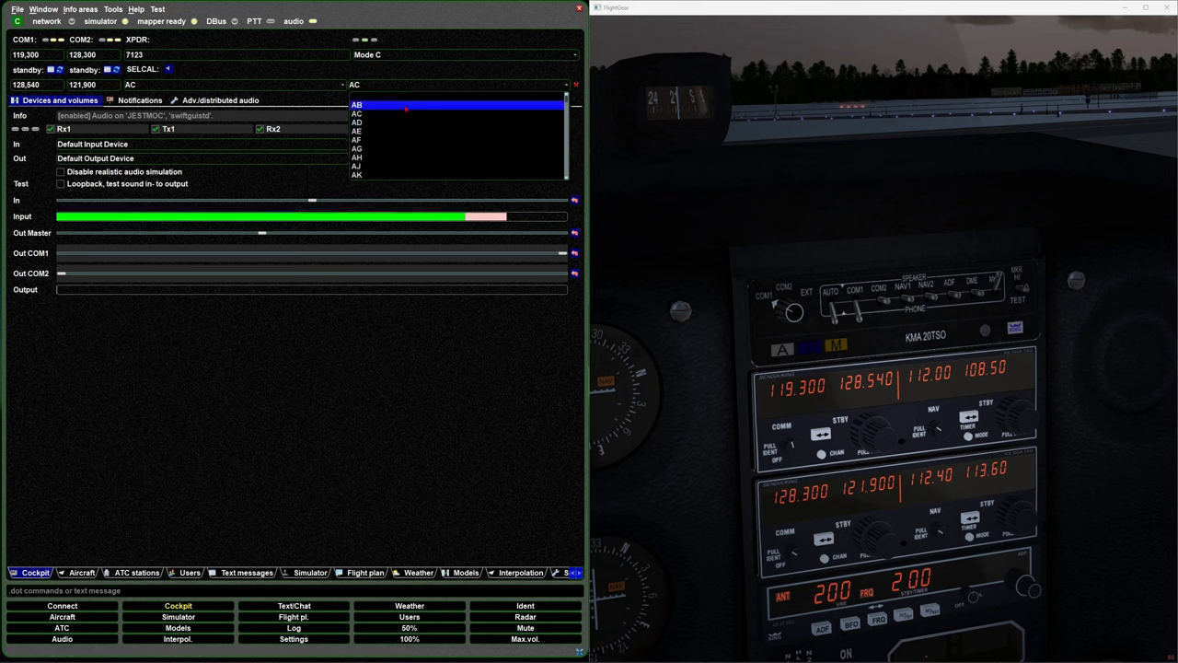
left_click(404, 111)
left_click(368, 85)
left_click(368, 107)
left_click(367, 85)
left_click(367, 123)
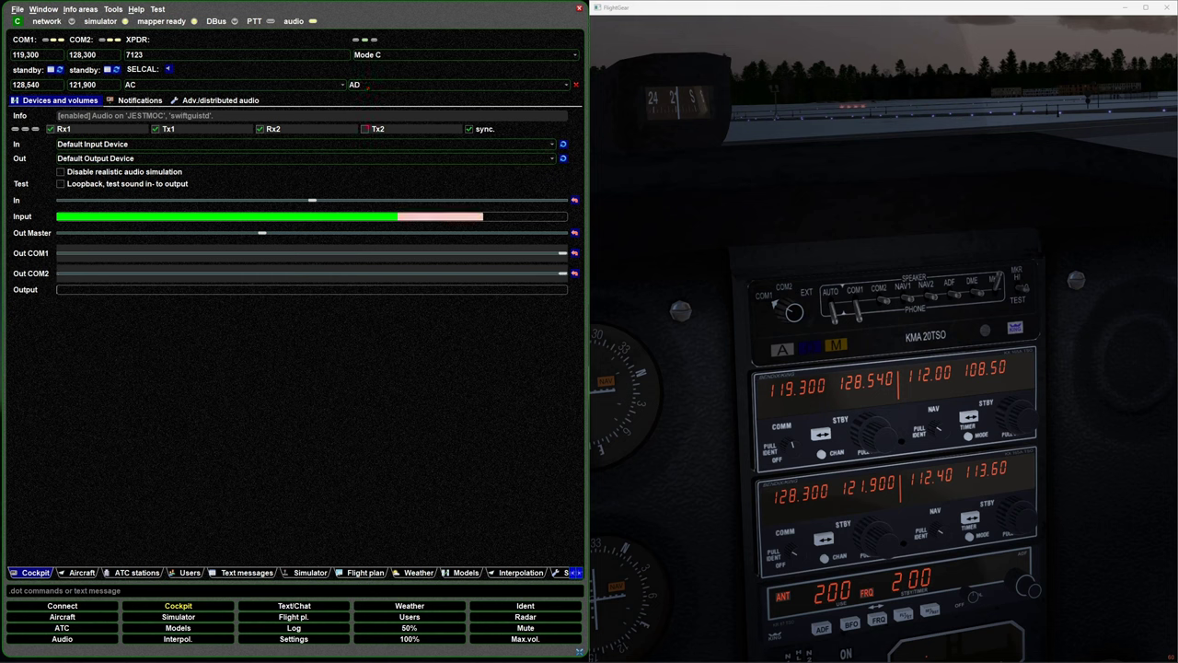
Step: Set the second SELCAL letter pair to BJ, keeping AC as the first
left_click(563, 84)
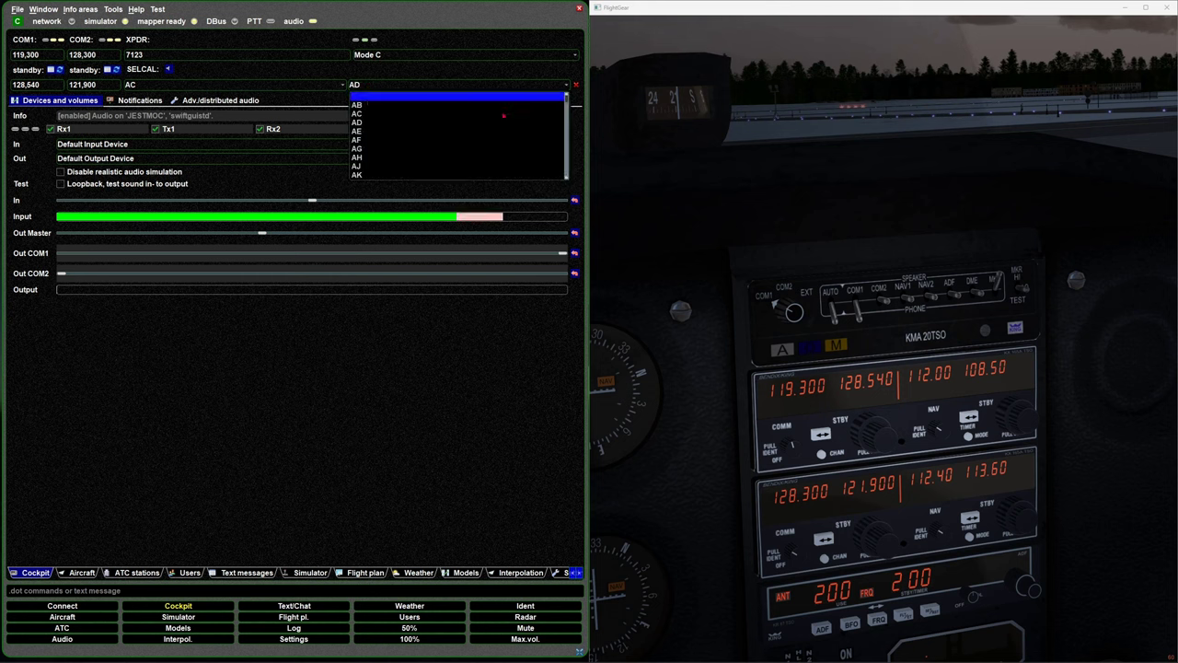
scroll(433, 157, "down", 3)
left_click(432, 157)
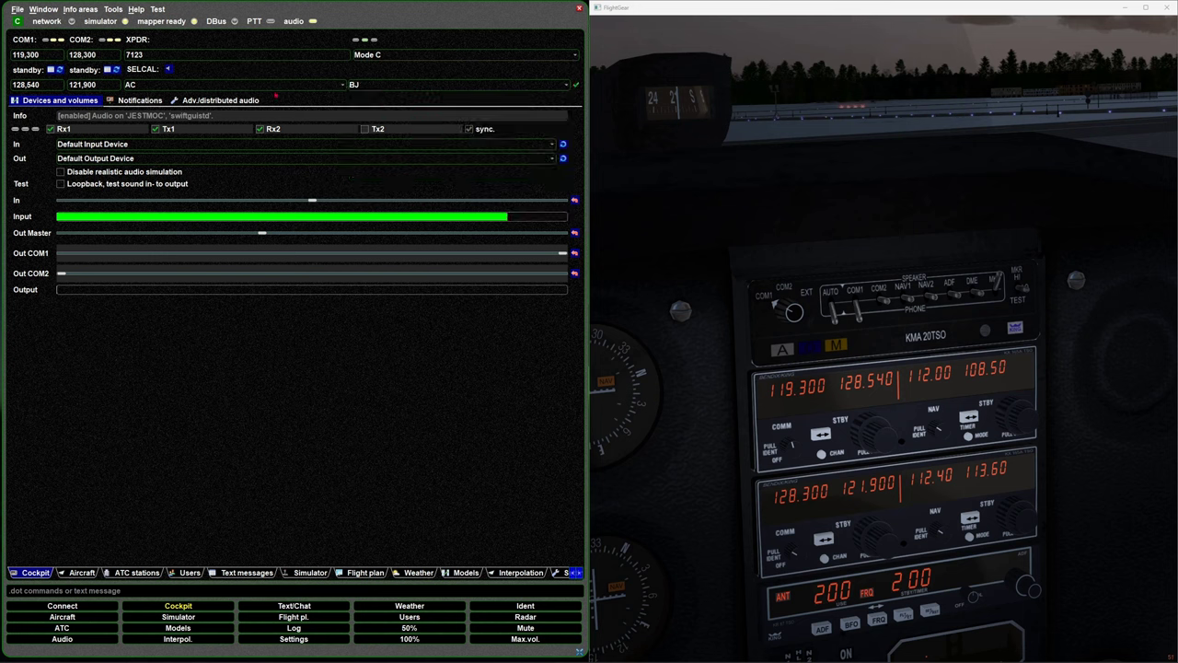